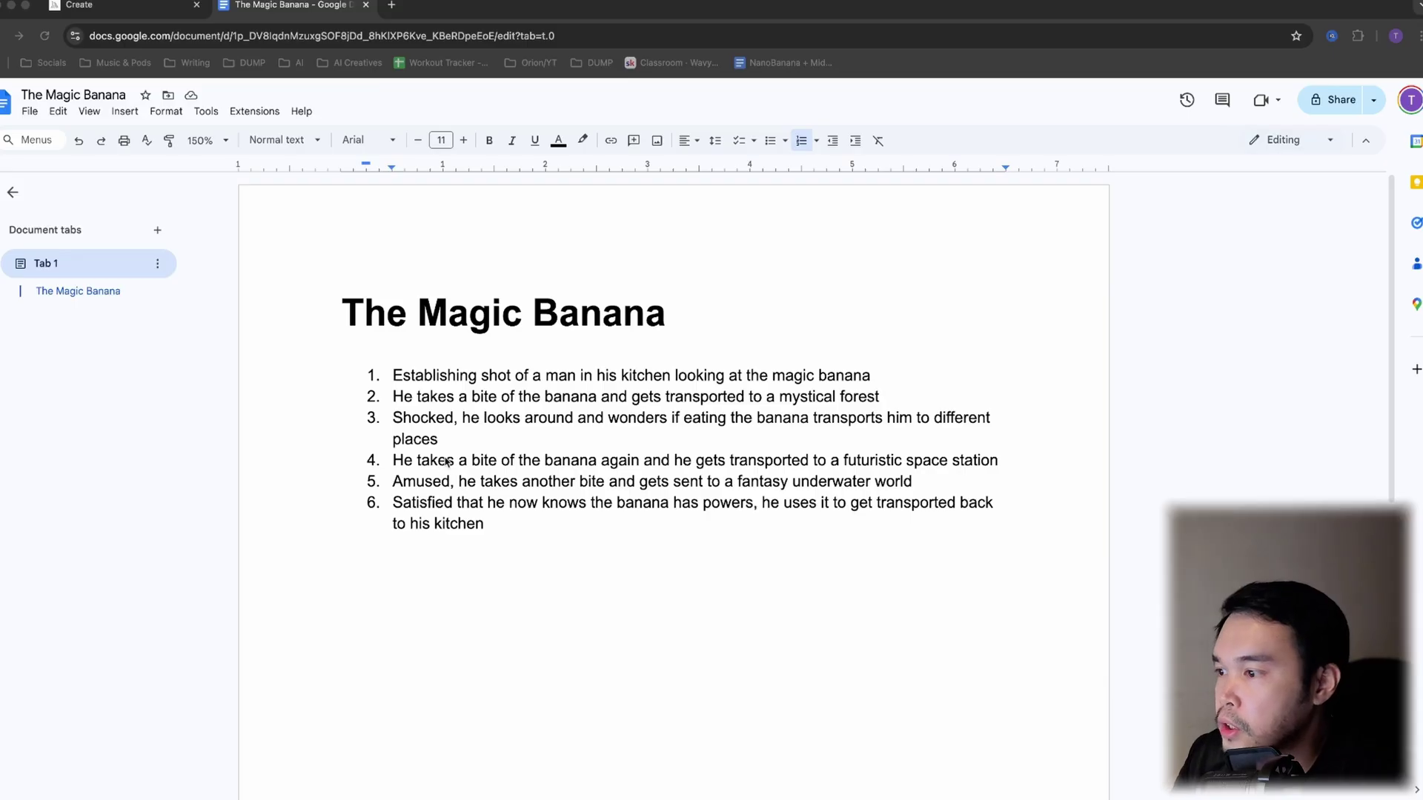
Highlight The Magic Banana title and its six numbered shots while reviewing the outline.
drag(512, 529, 311, 315)
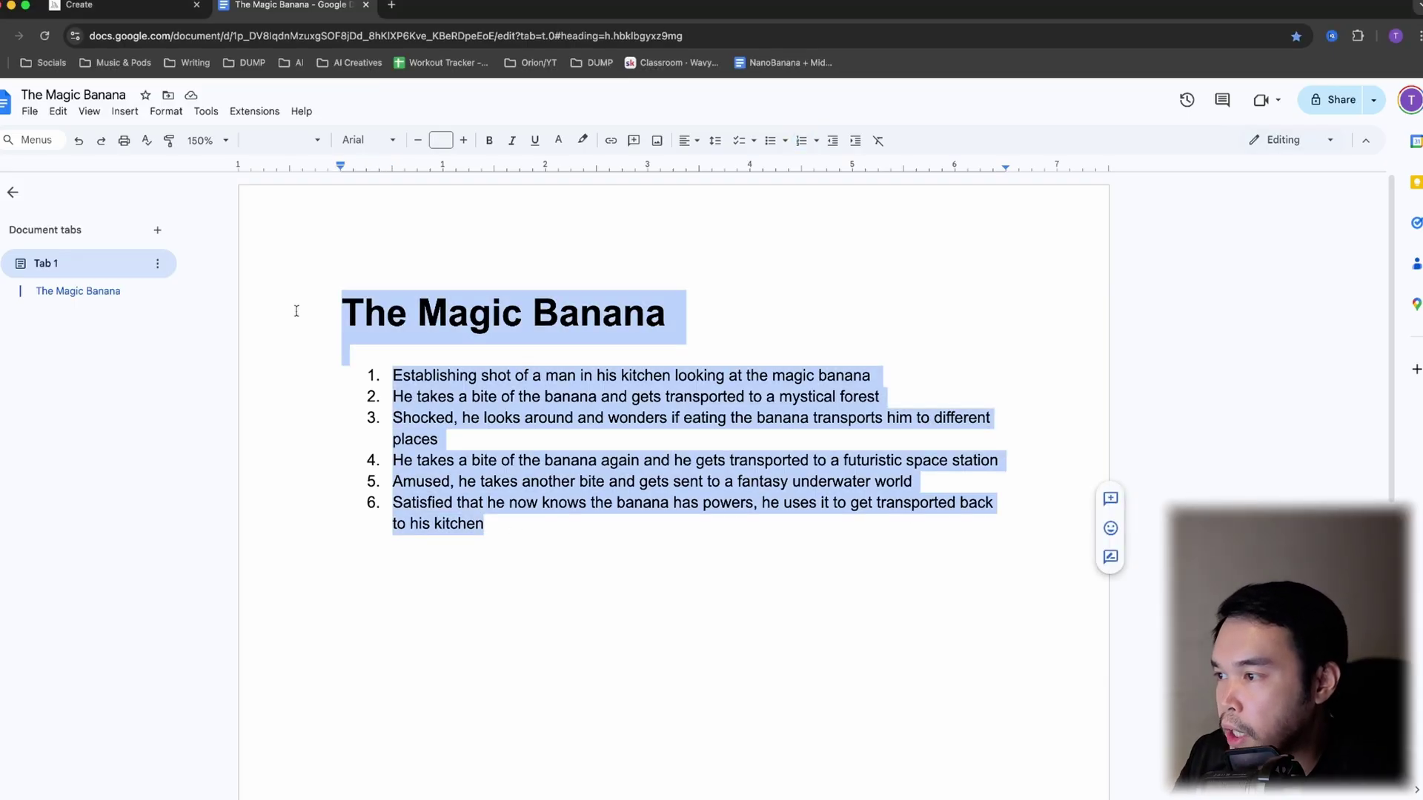
click(427, 358)
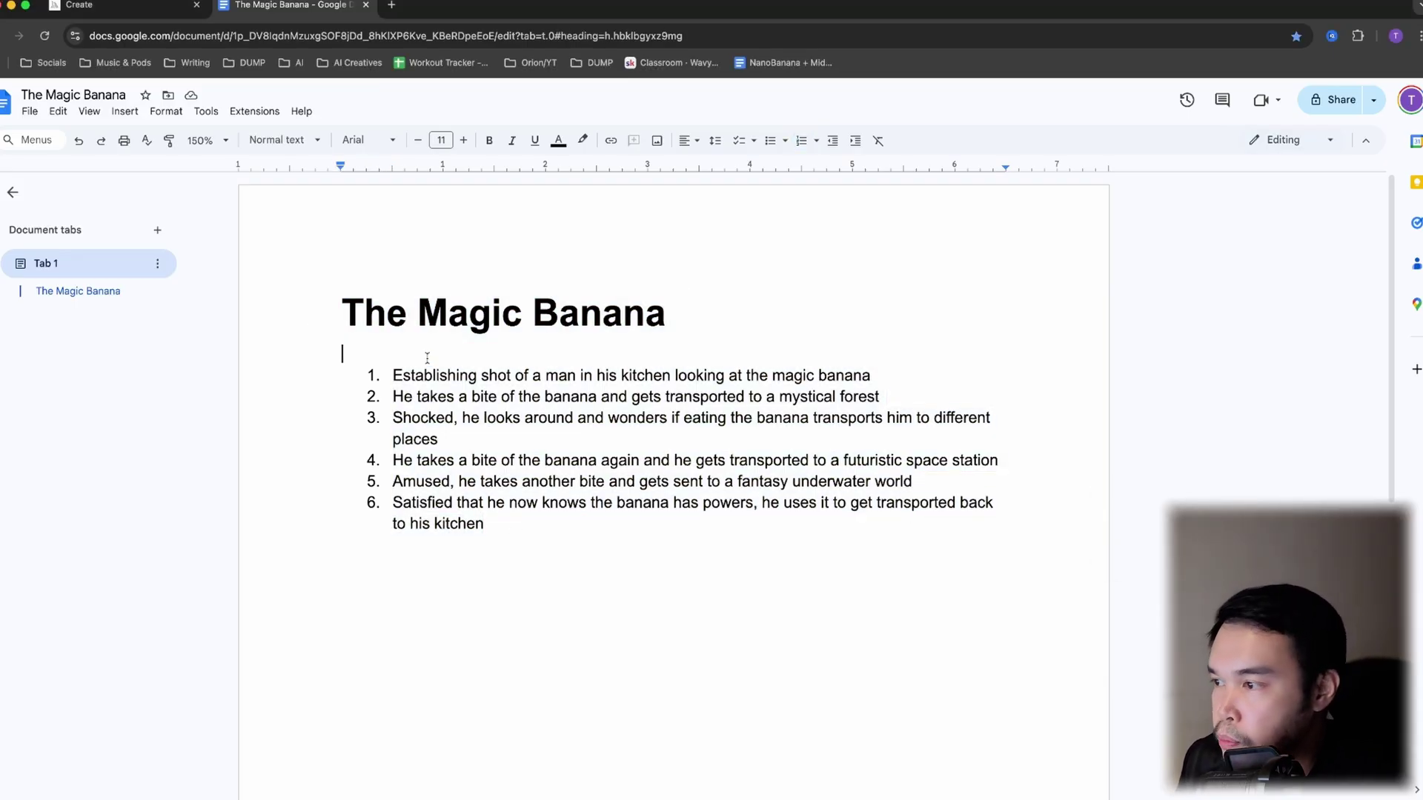
mouse_move(508, 528)
mouse_down()
mouse_move(360, 373)
mouse_move(519, 521)
mouse_up()
click(390, 397)
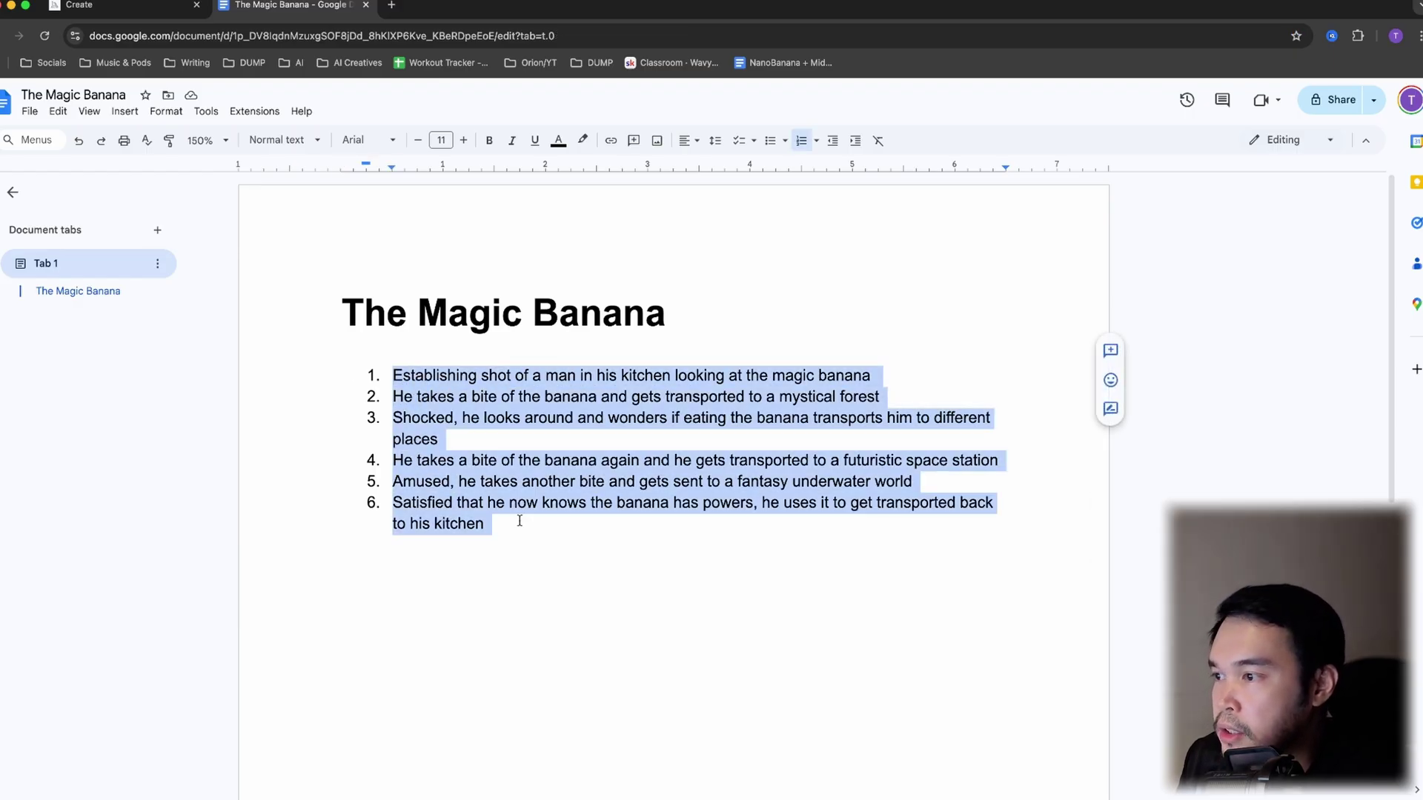
click(520, 521)
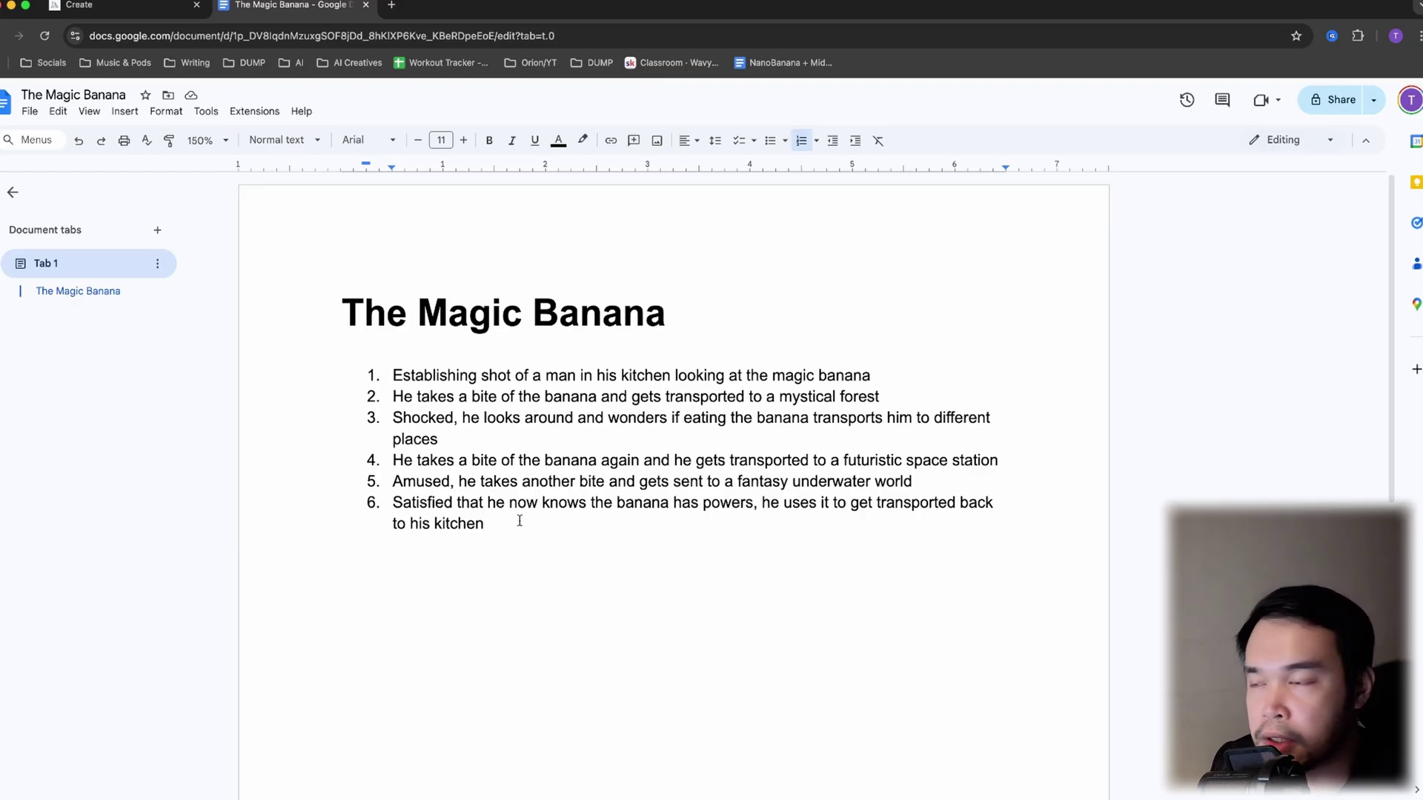
click(508, 504)
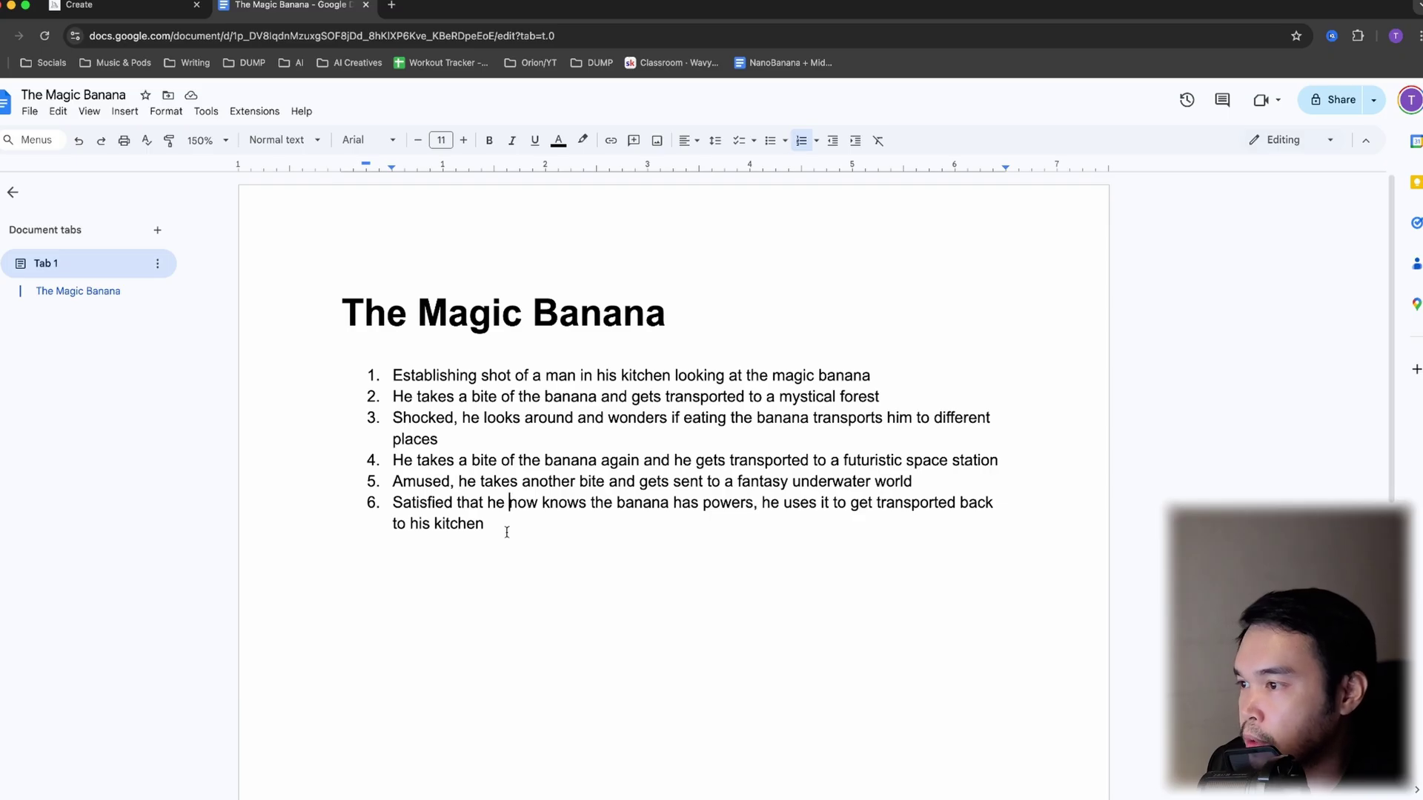
drag(689, 324, 273, 312)
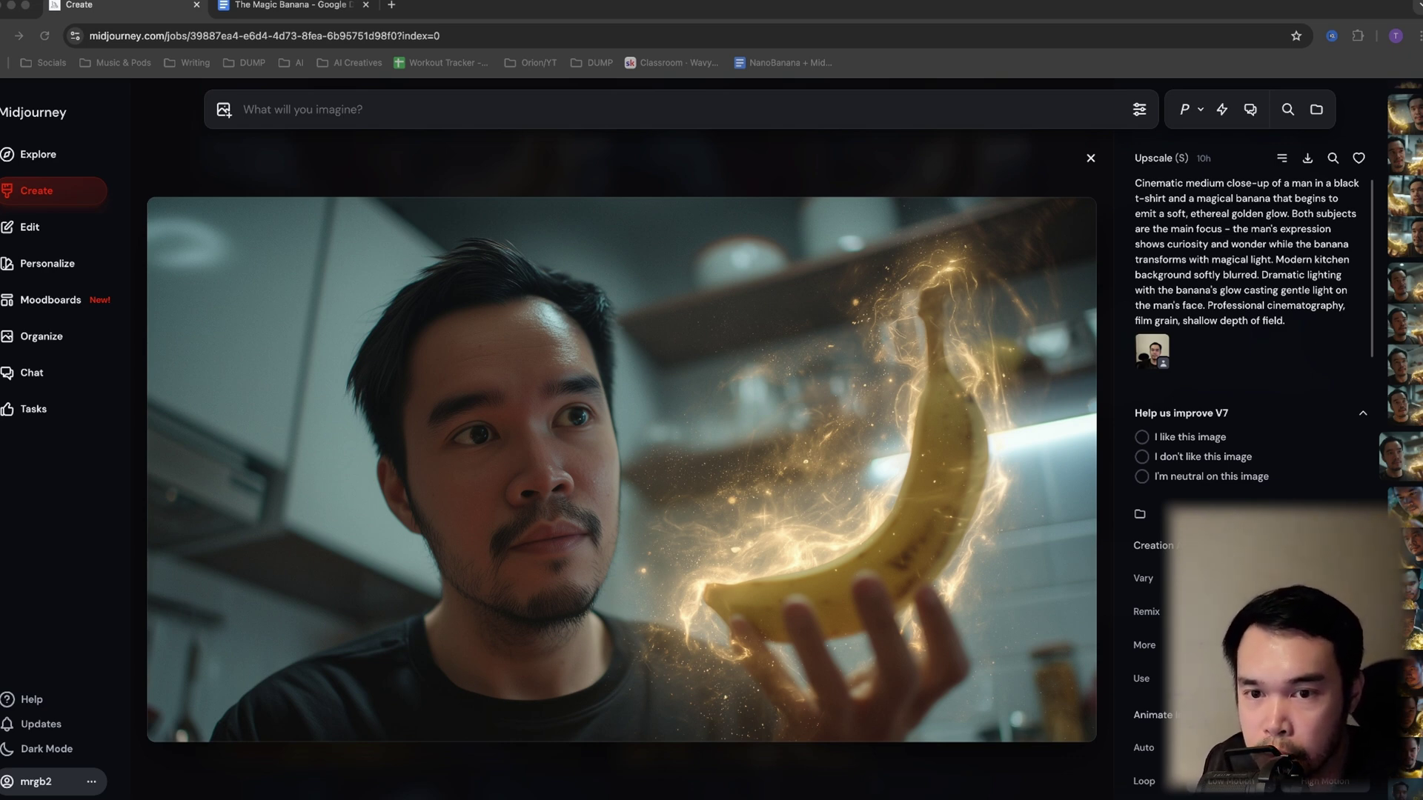
Add the man's portrait as the Omni Reference in Midjourney's prompt bar.
key(Escape)
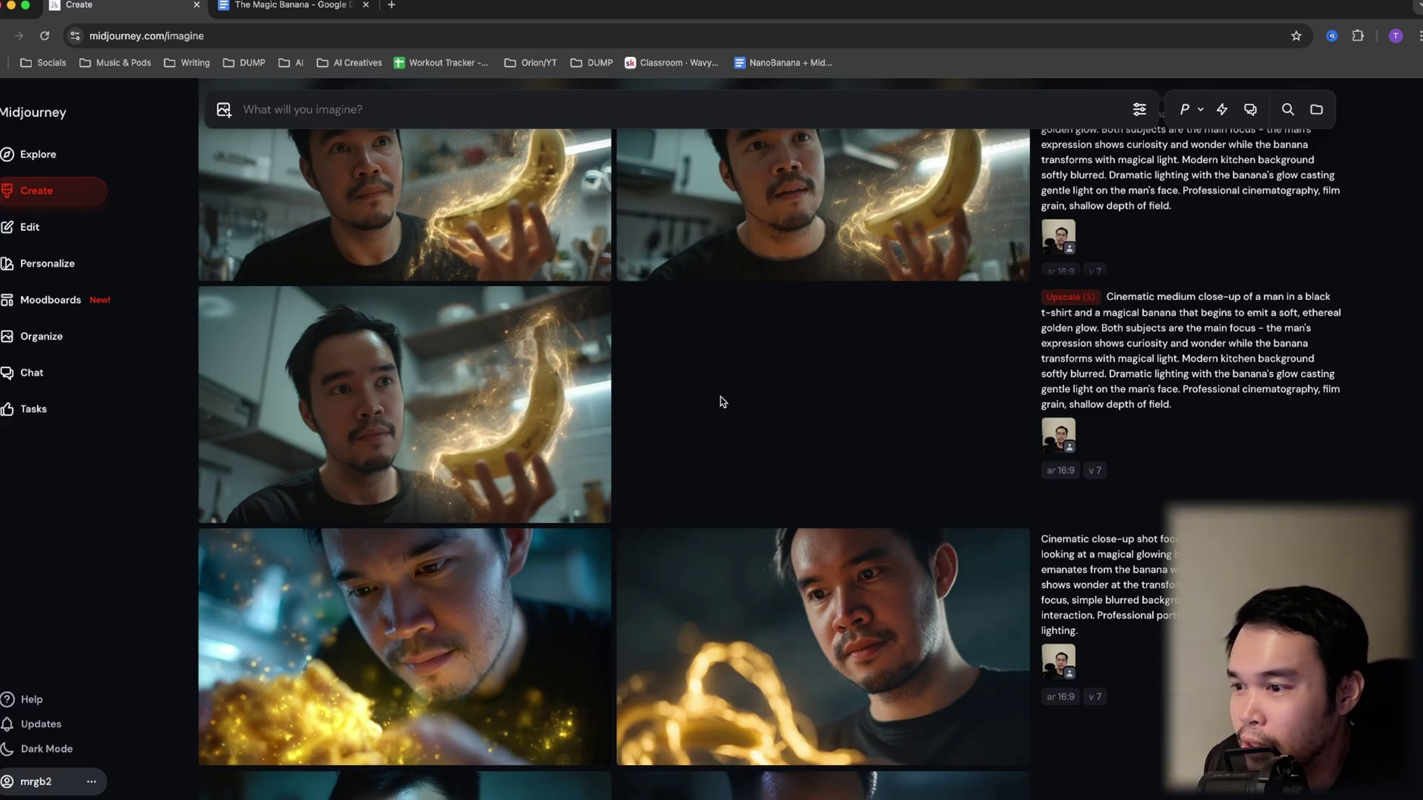
click(223, 109)
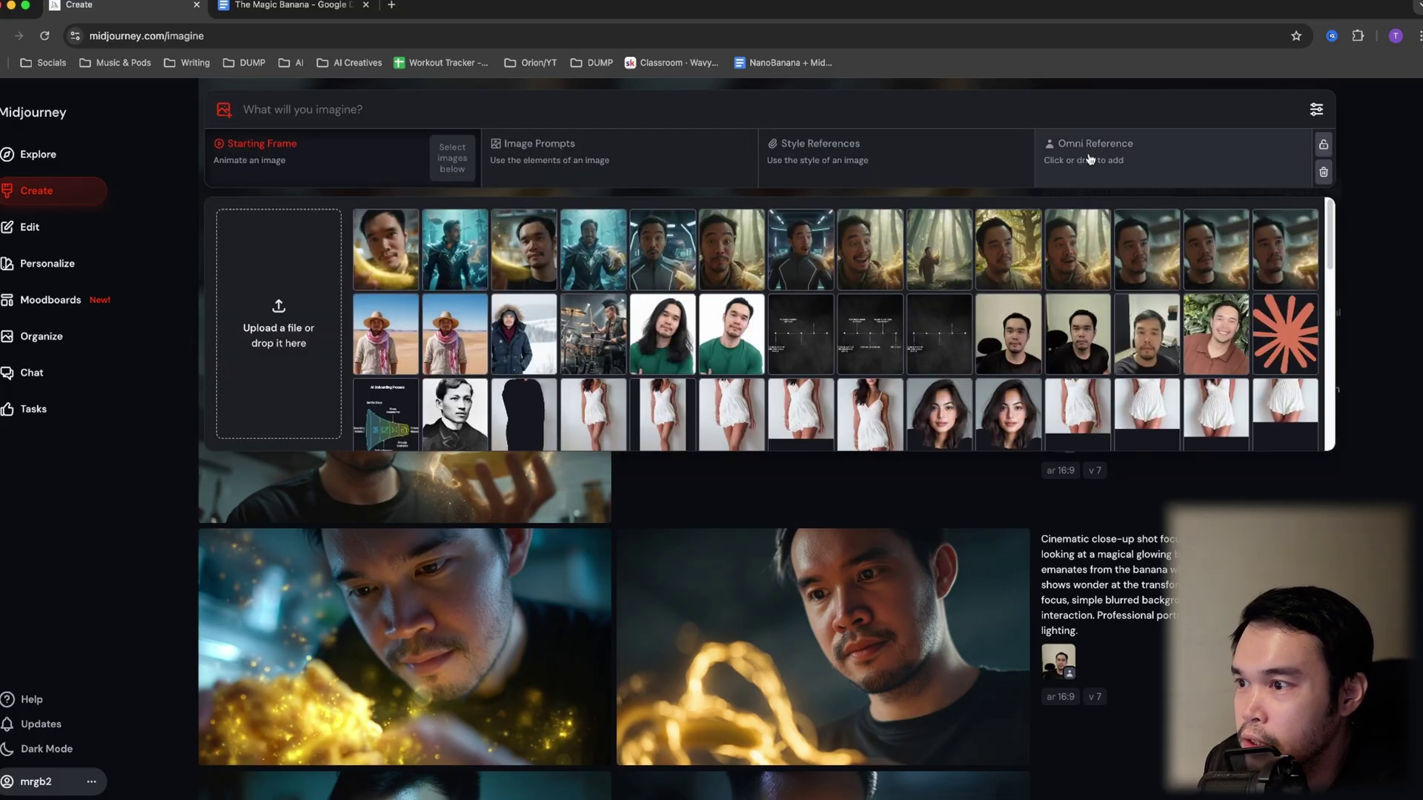
mouse_move(1009, 326)
mouse_down()
mouse_move(1067, 271)
mouse_move(1127, 166)
mouse_up()
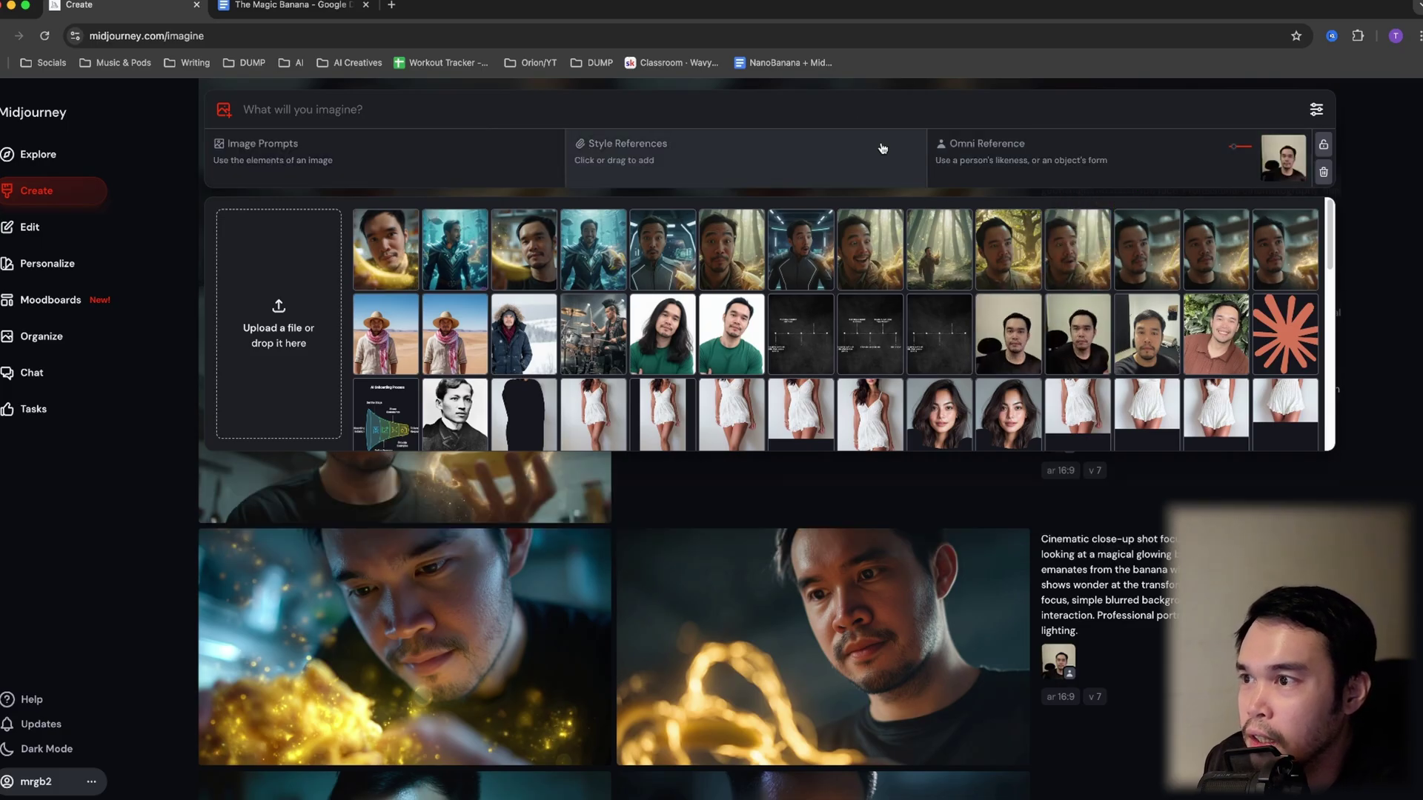
Open the upscaled glowing-banana image full size.
click(845, 107)
click(794, 485)
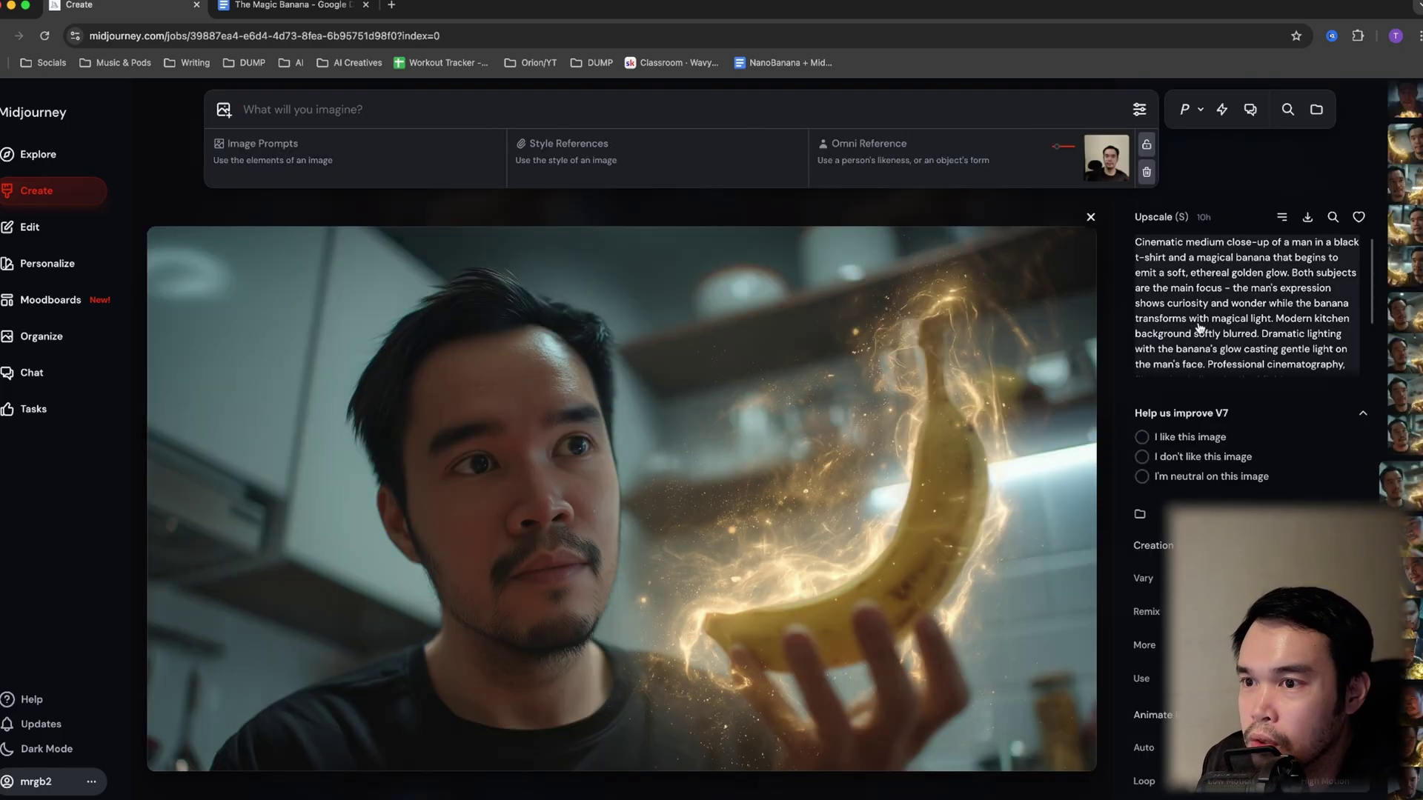
scroll(1167, 257, down, 2)
scroll(1170, 259, up, 2)
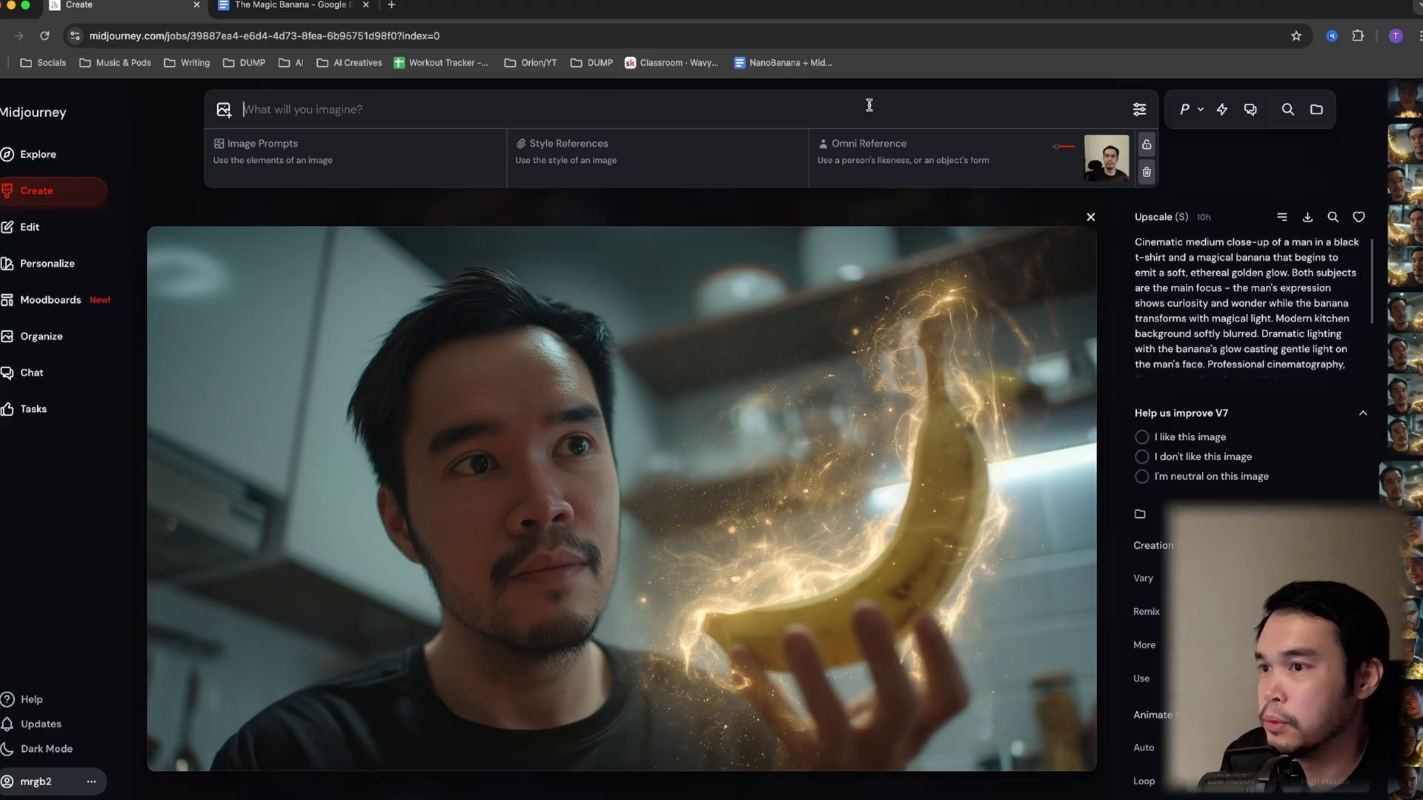
Submit the prompt 'medium shot of a man holding a magic glowing banana'.
text(medium shot of a man holding a magic glowing banana)
triple_click(313, 99)
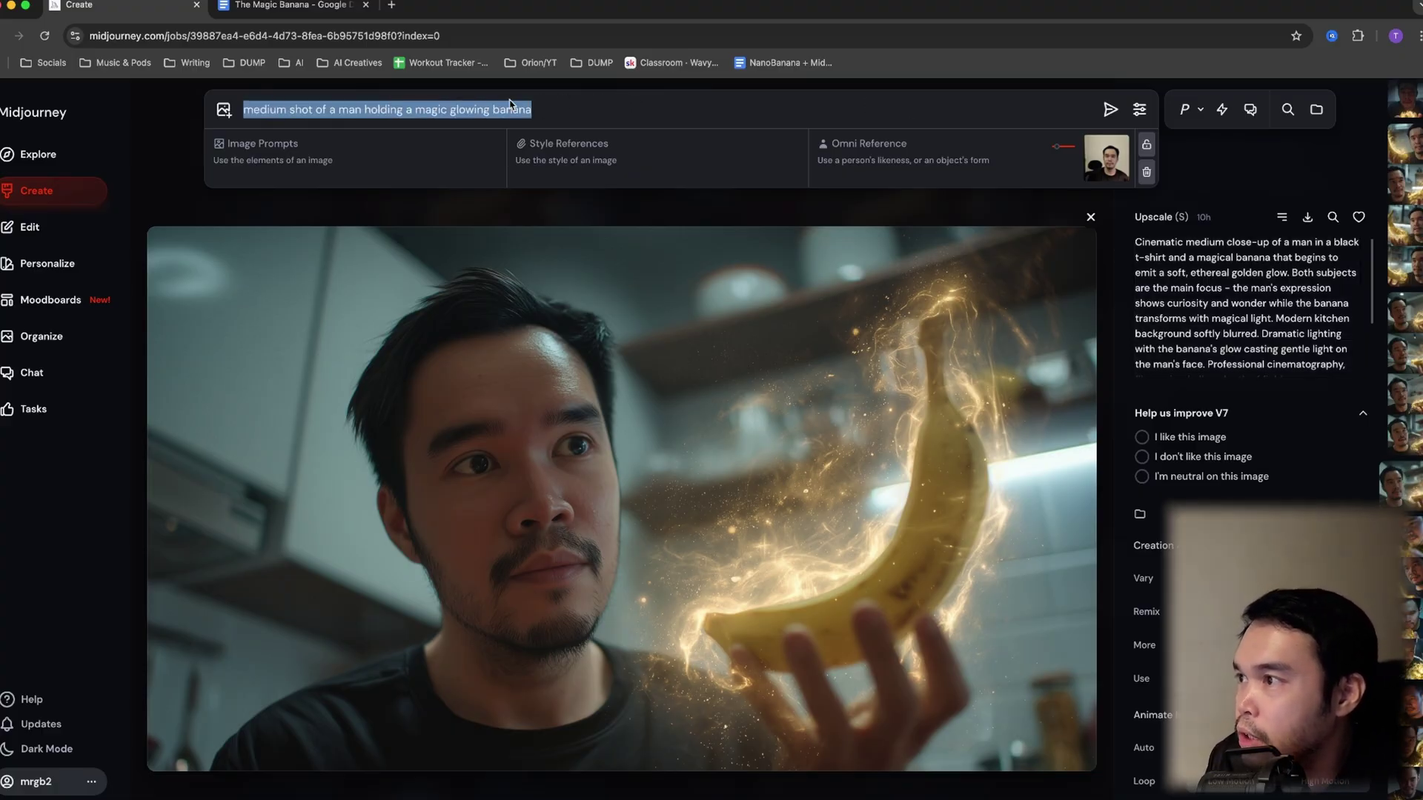
click(540, 112)
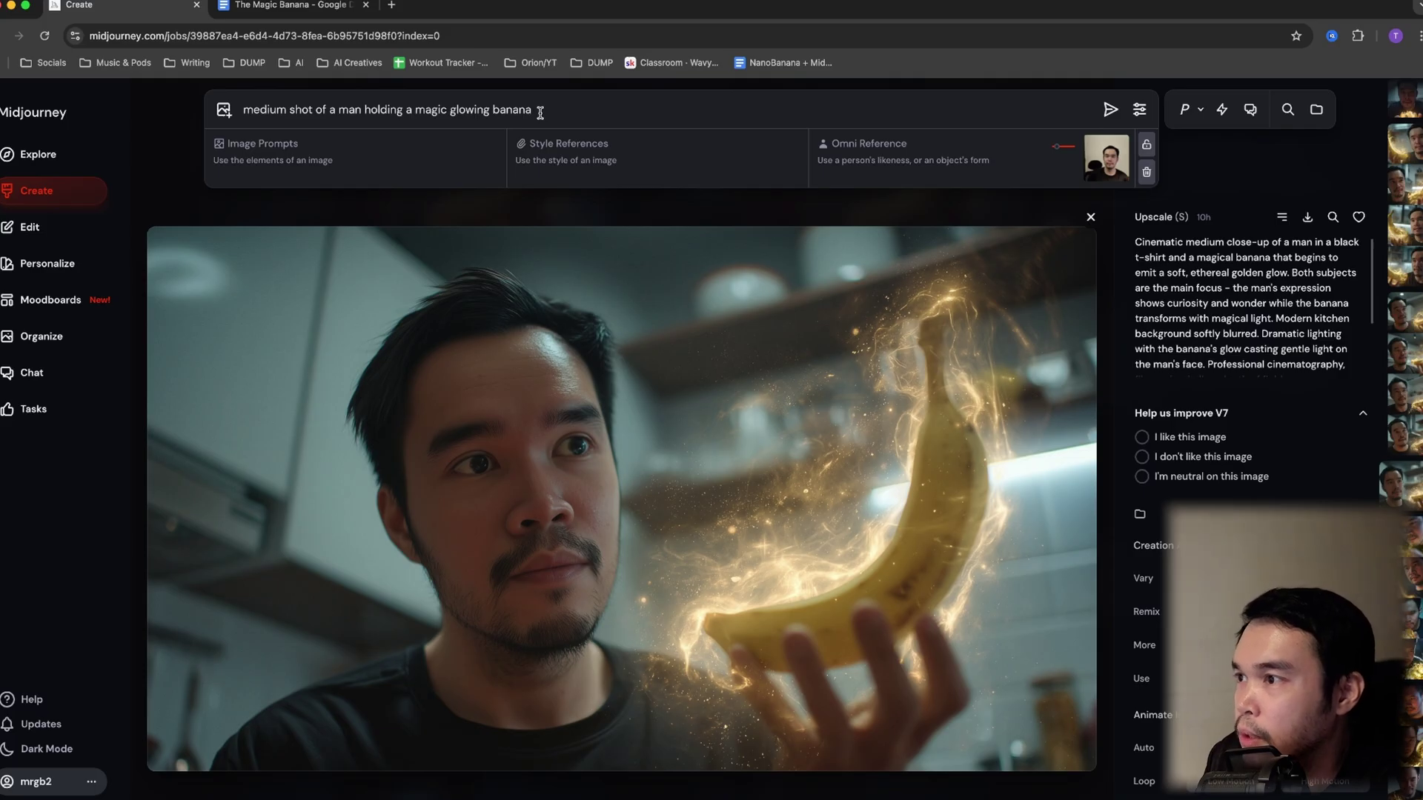
key(Return)
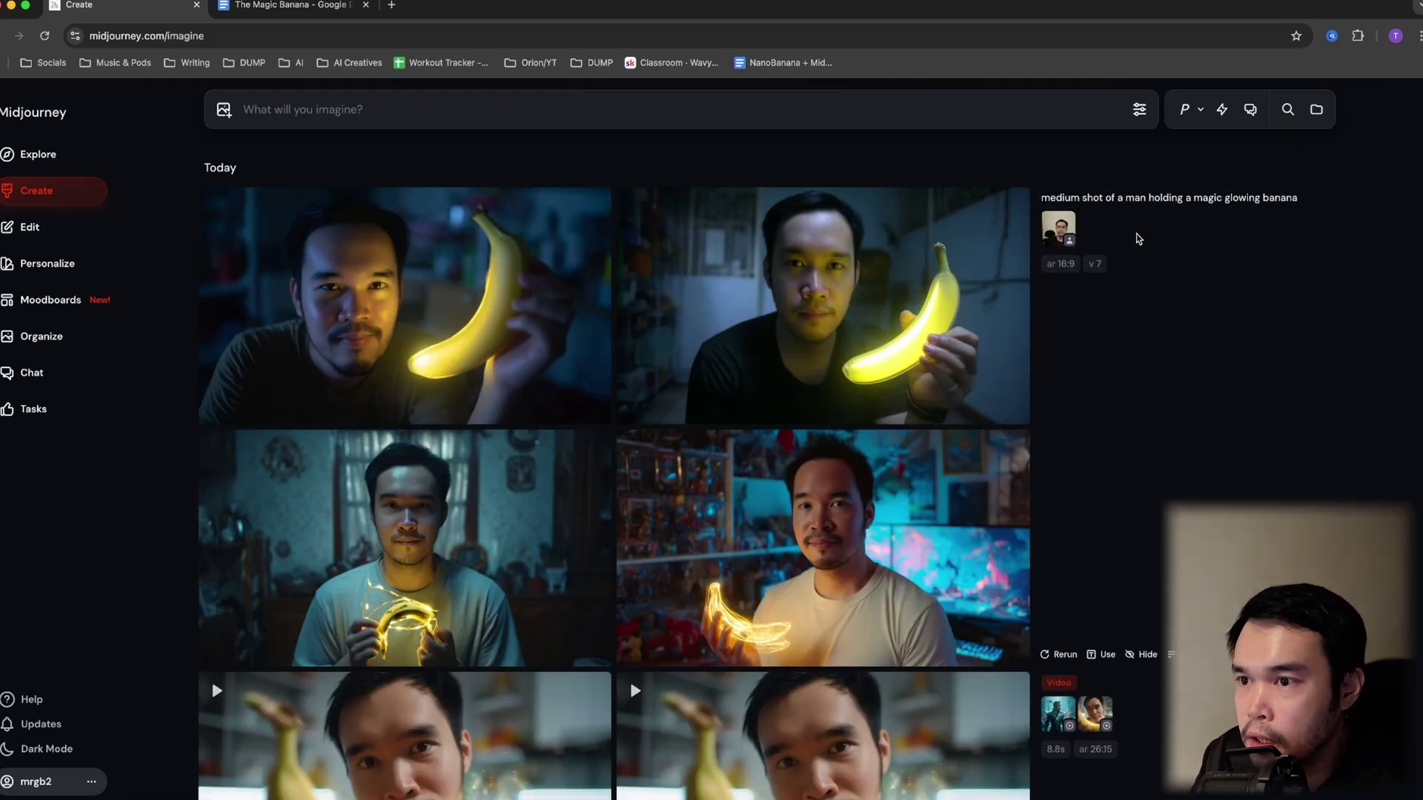
mouse_move(1165, 198)
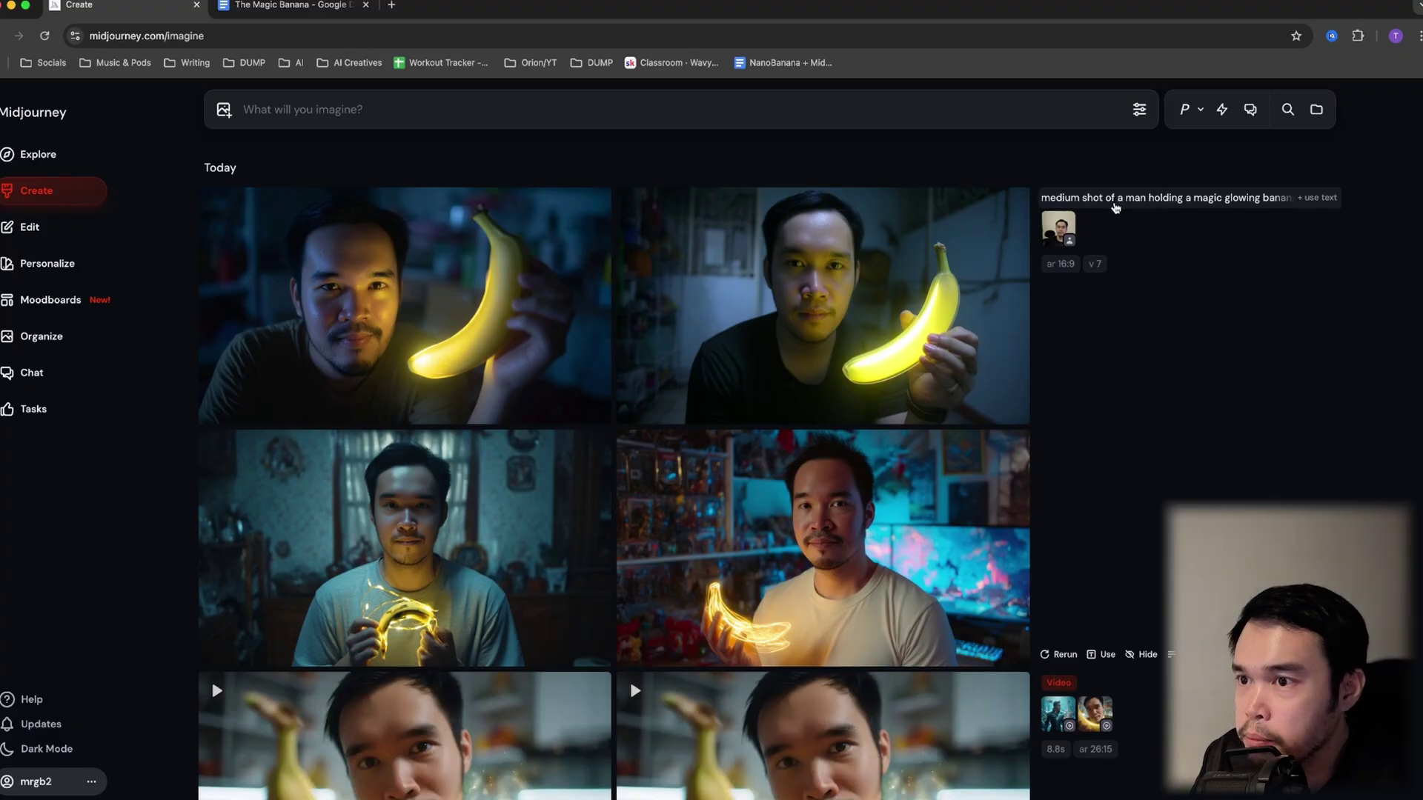
Inspect the top-right banana result full size and zoomed, then return to the grid.
drag(1058, 226, 852, 333)
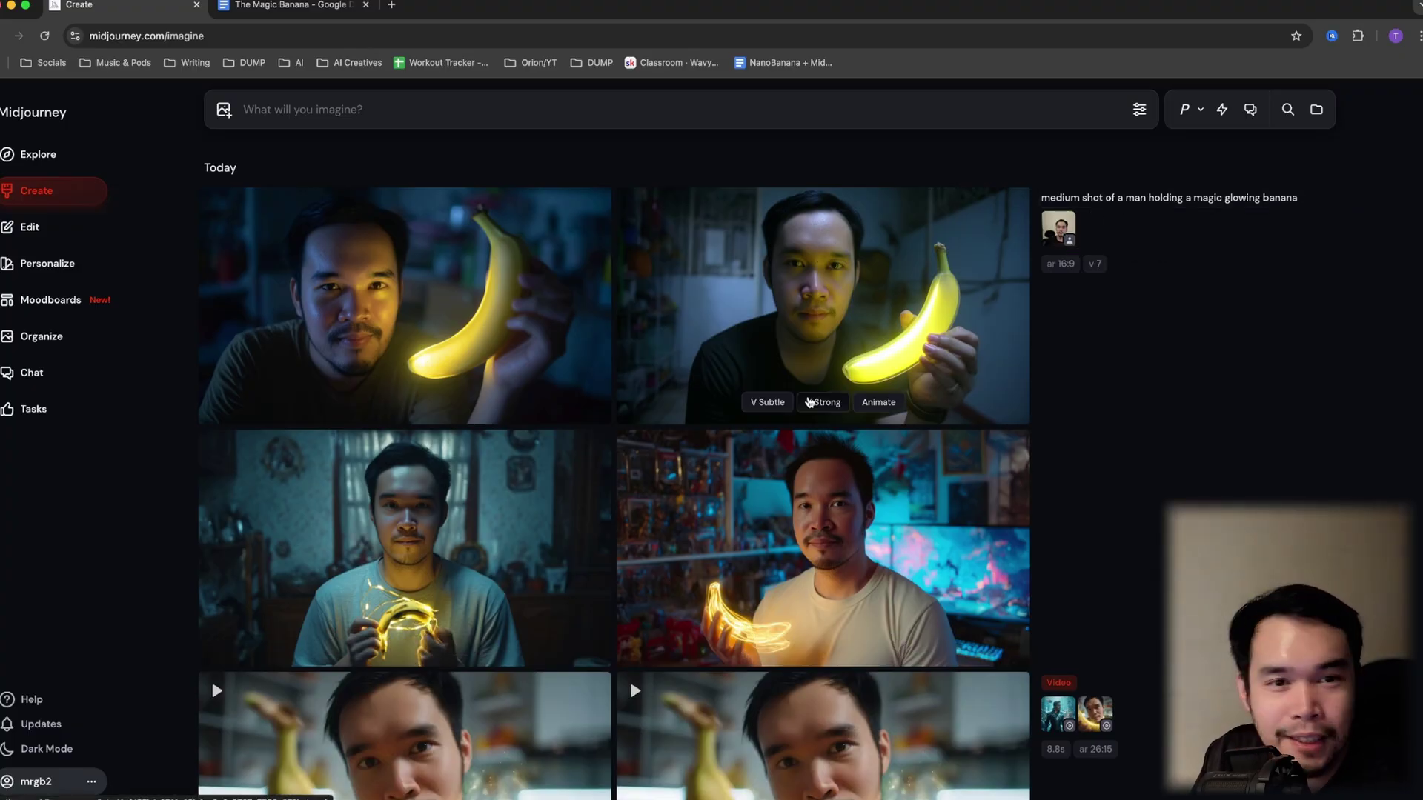
mouse_move(823, 549)
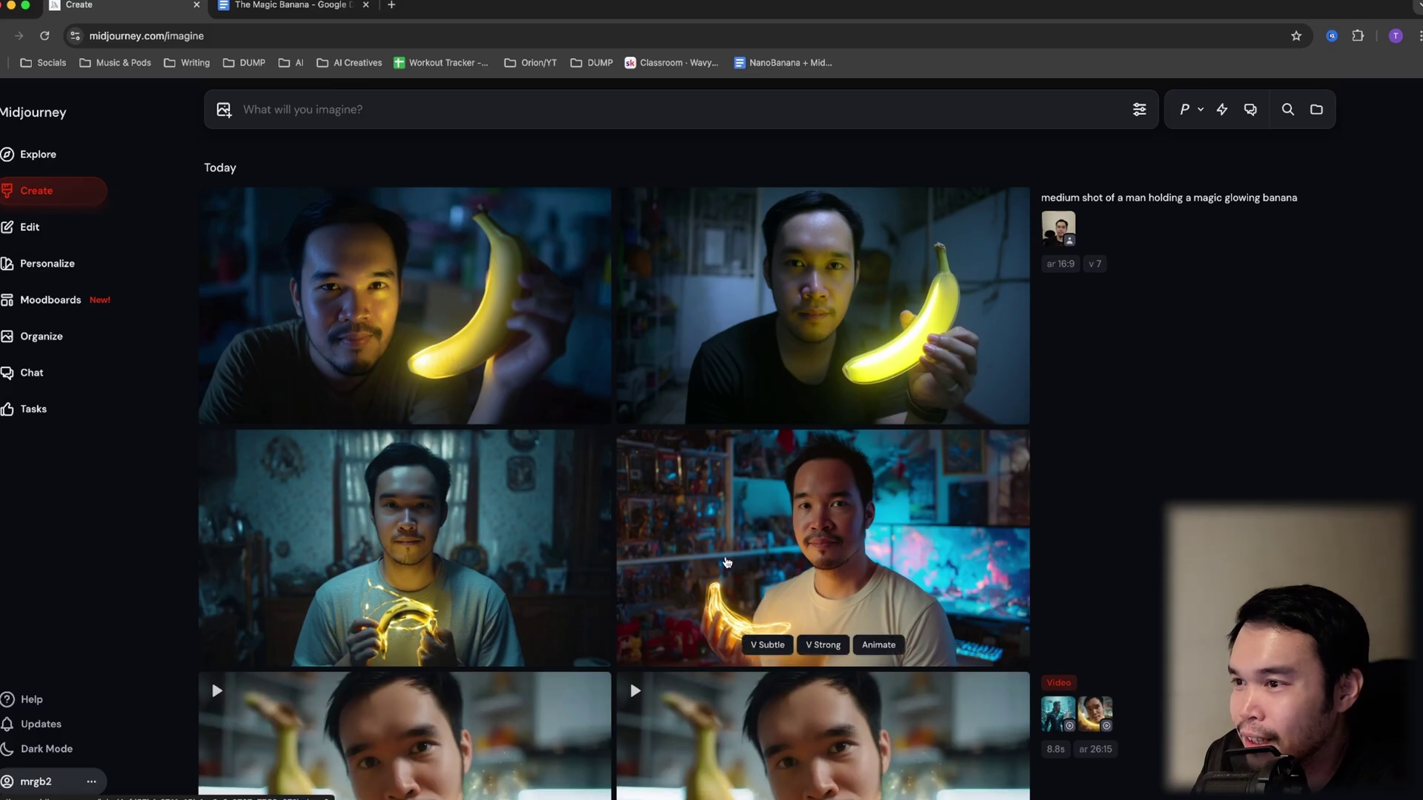
click(803, 290)
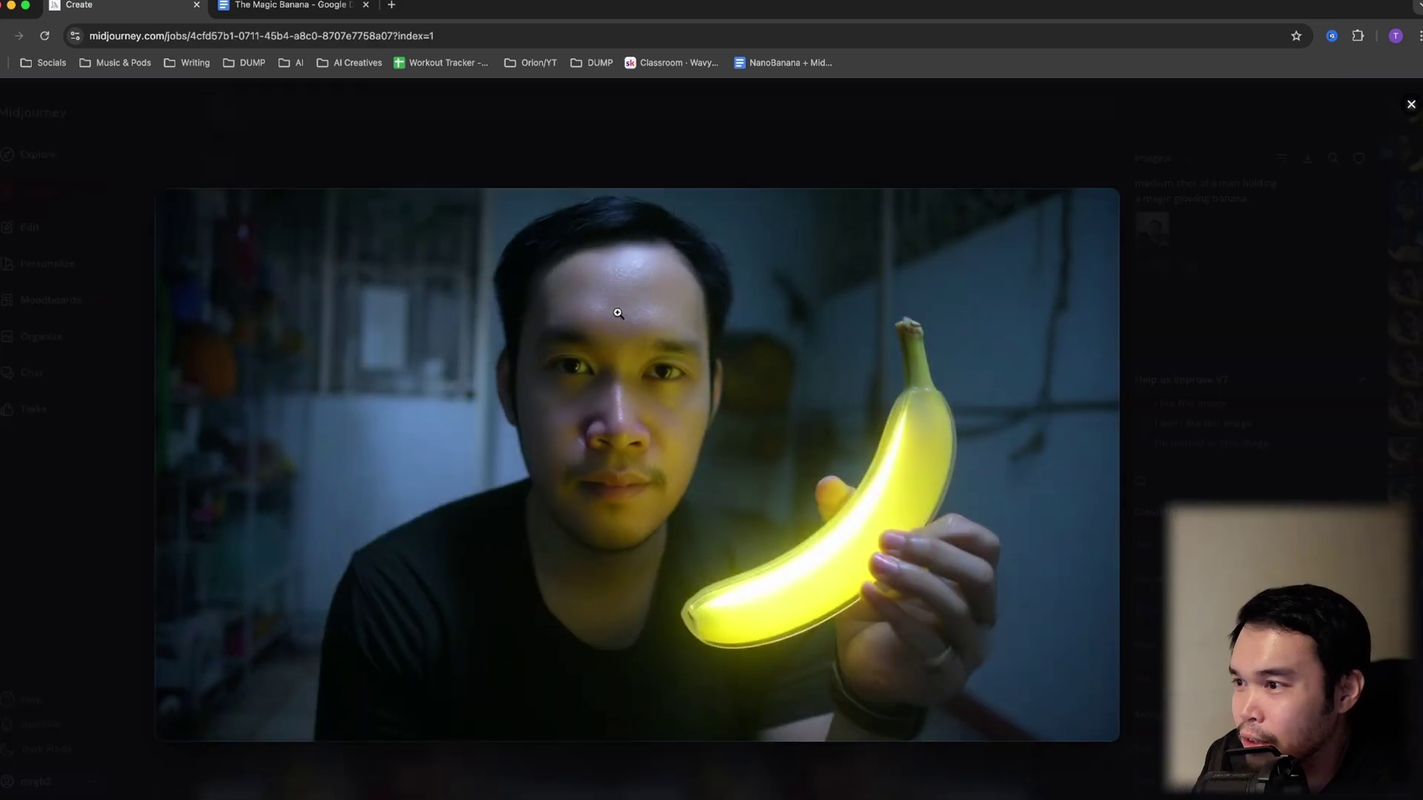
click(618, 314)
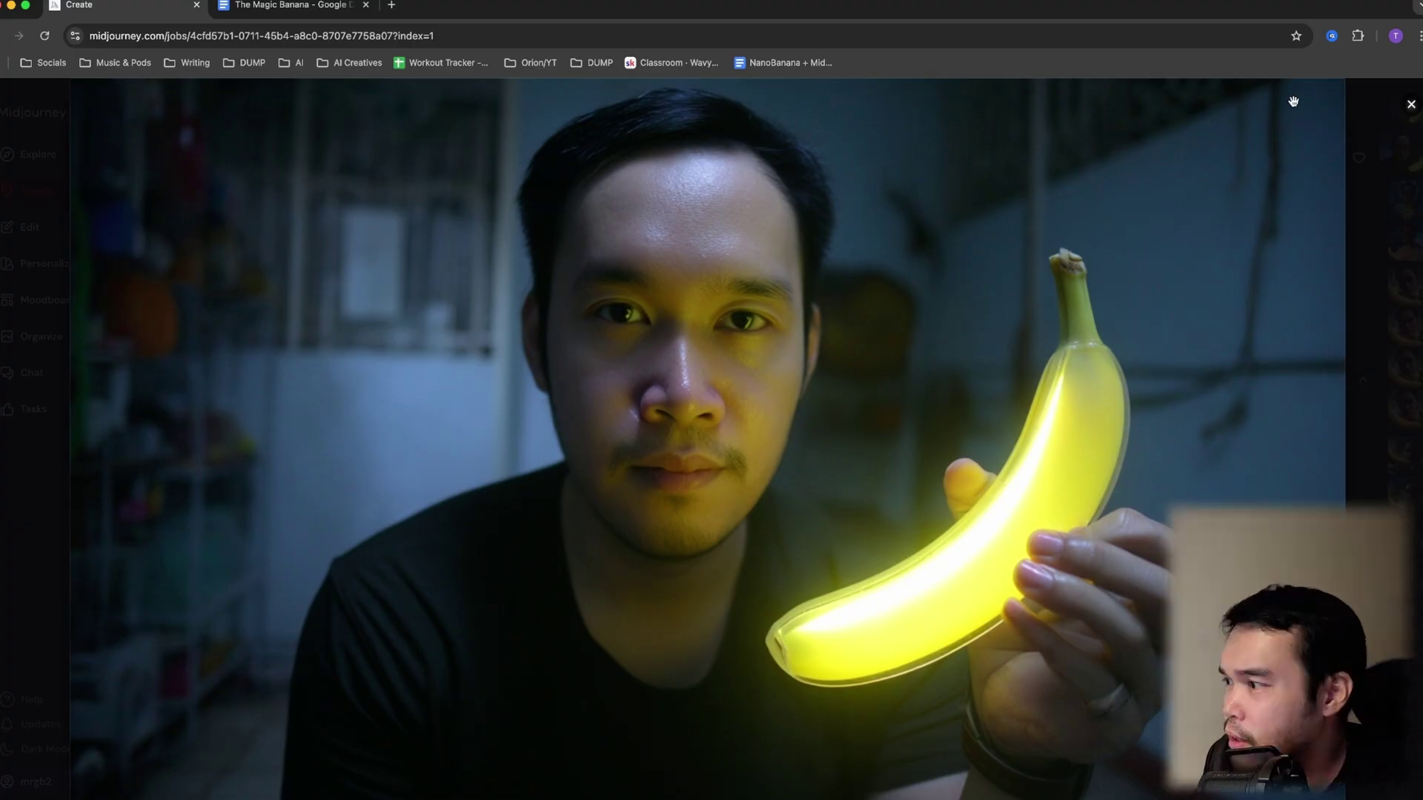
click(1411, 105)
click(1090, 157)
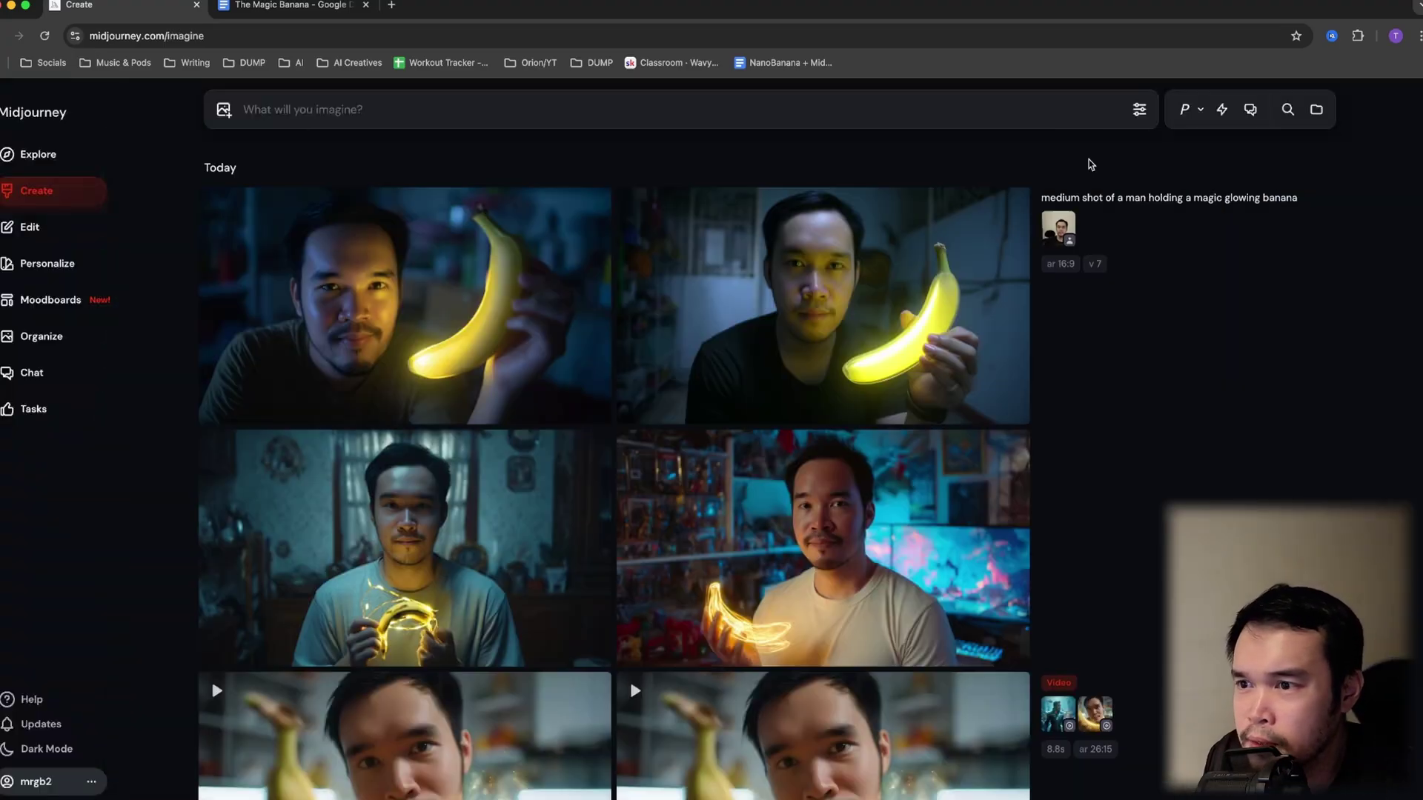
Scroll back through older generations to find the upscaled kitchen close-up with golden light.
scroll(875, 244, down, 10)
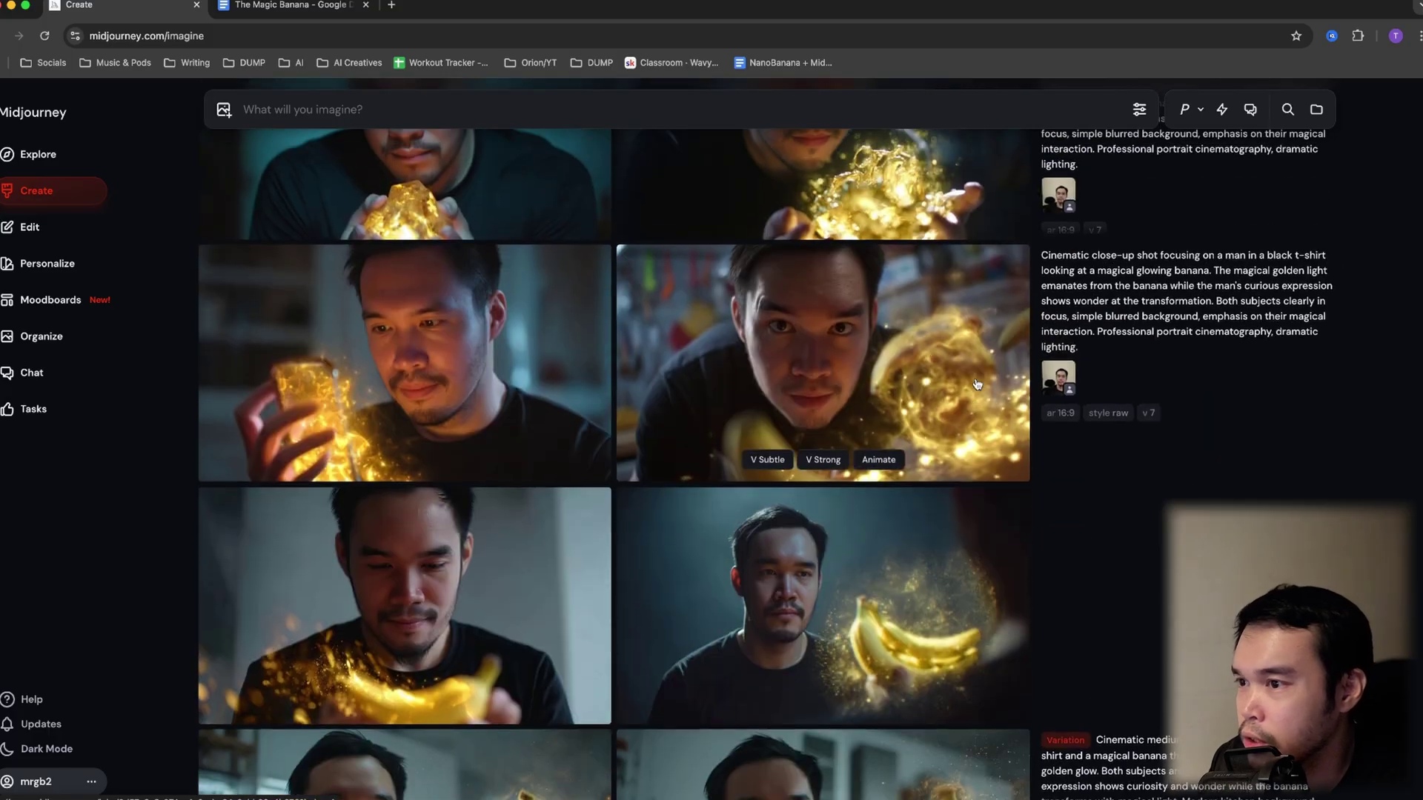
scroll(977, 383, up, 10)
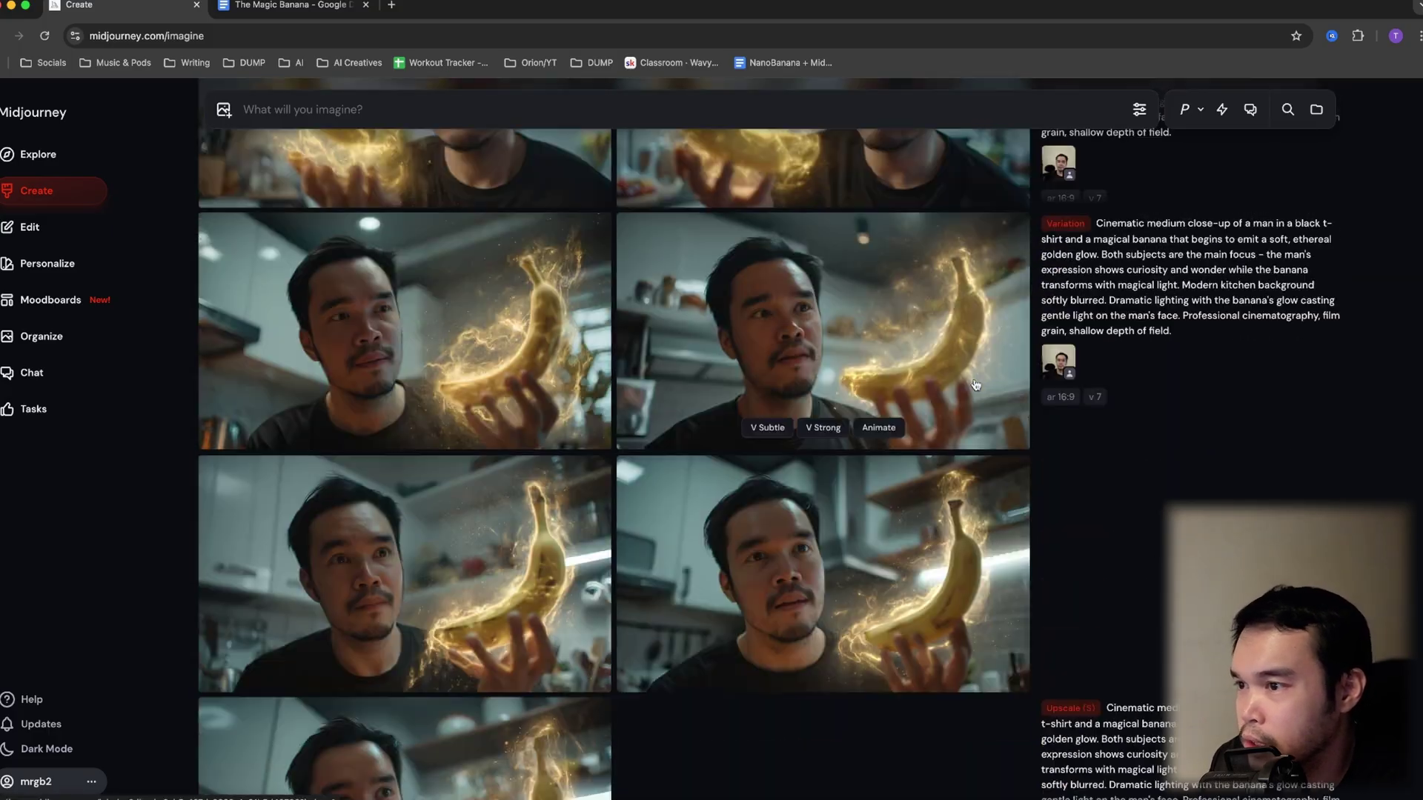
scroll(975, 386, up, 5)
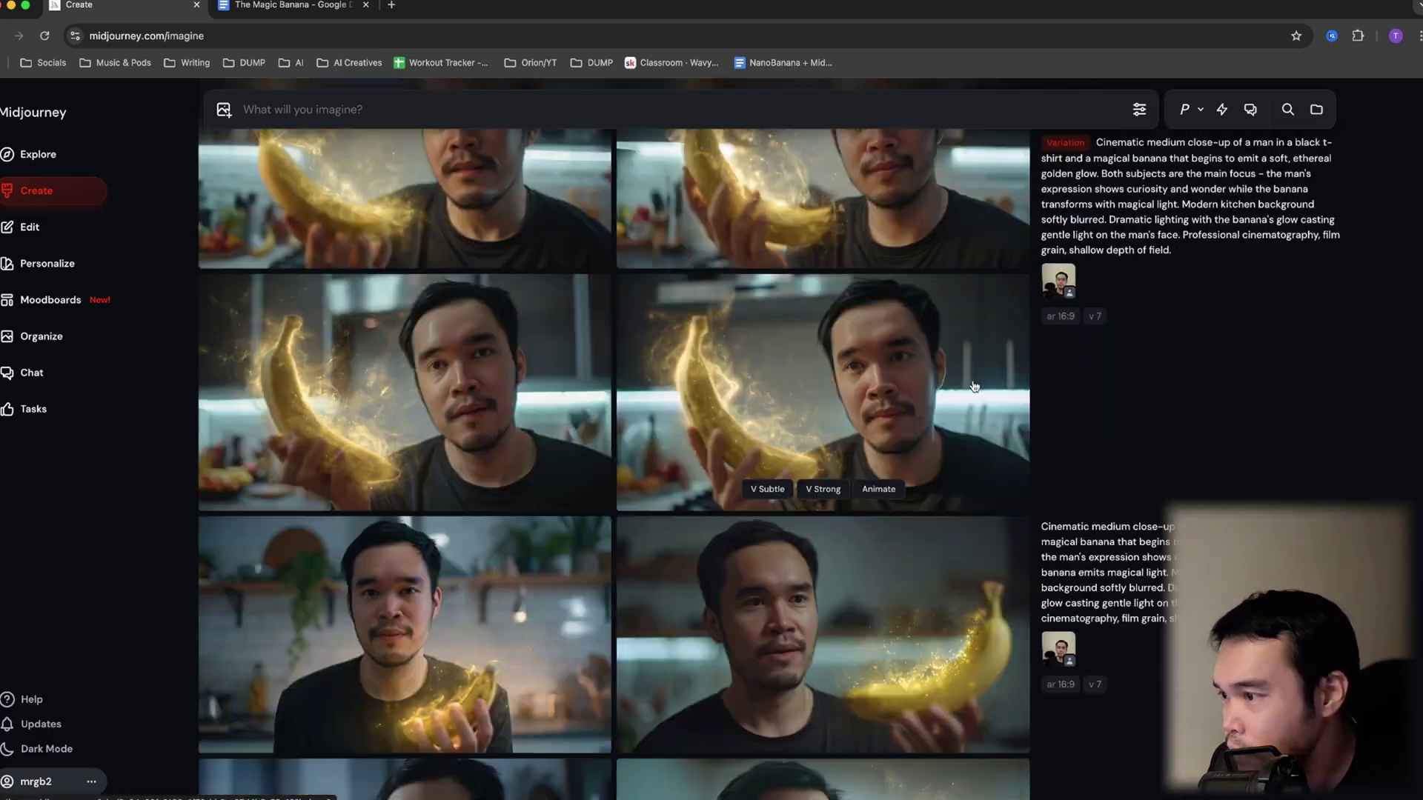
scroll(972, 387, up, 5)
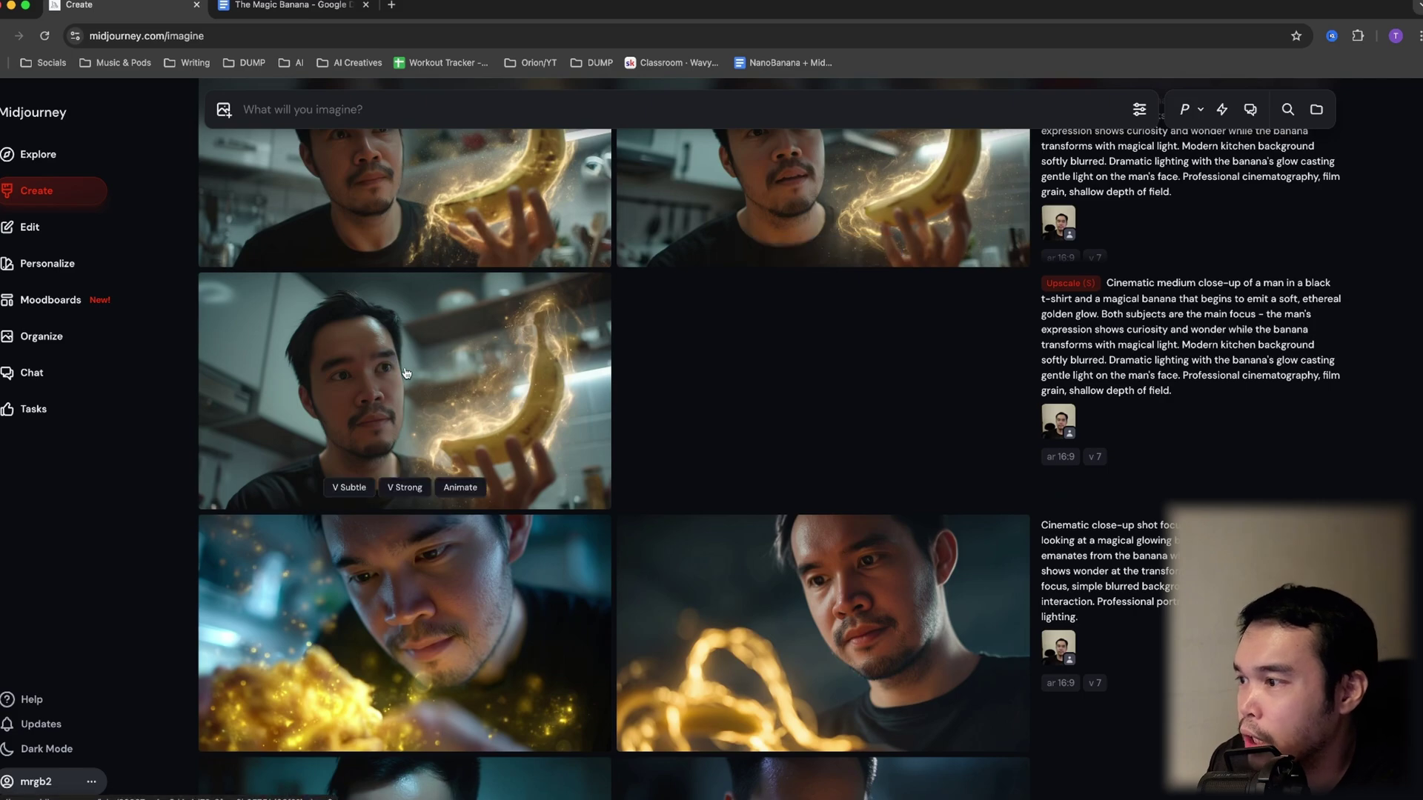
scroll(407, 402, up, 5)
scroll(459, 403, up, 5)
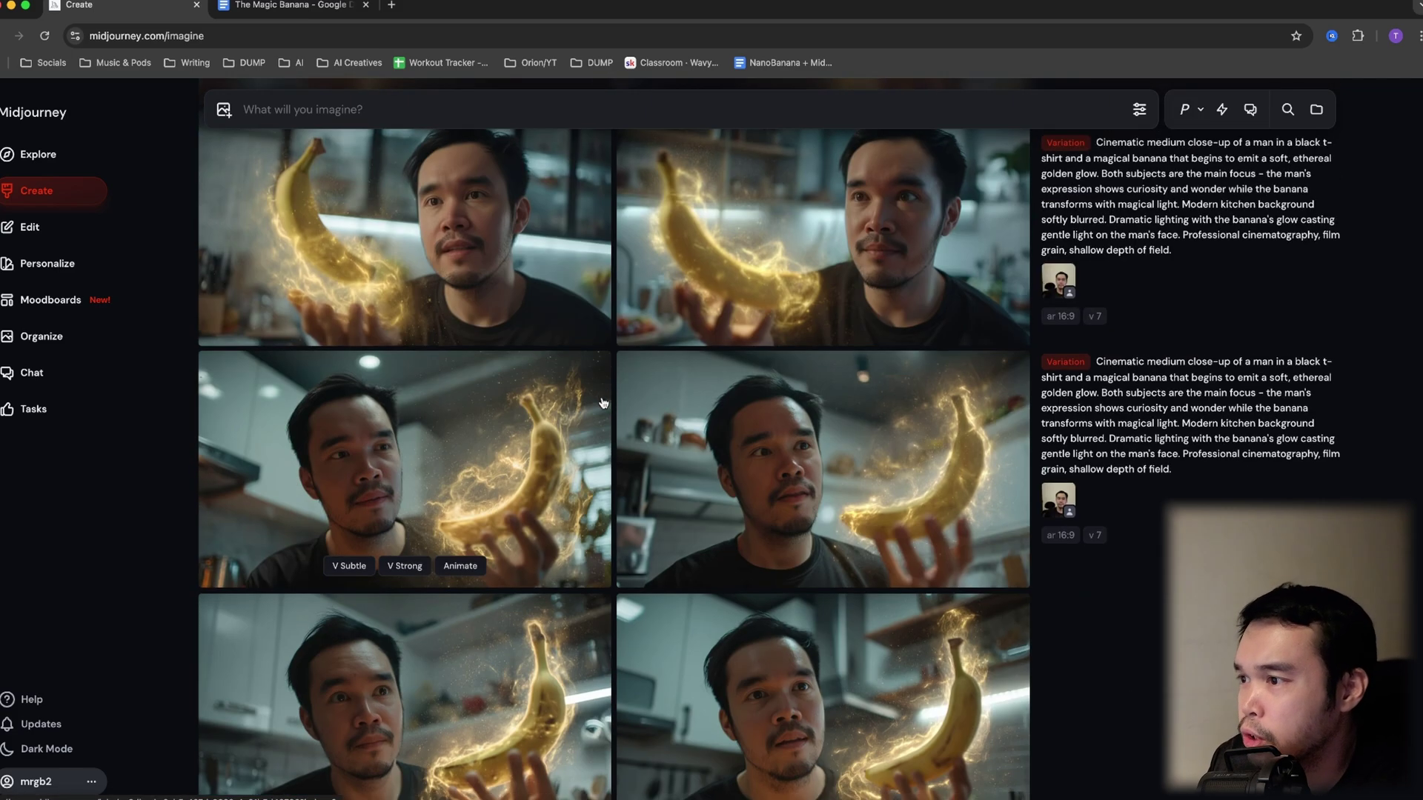
scroll(519, 404, up, 5)
scroll(603, 404, up, 5)
scroll(603, 404, up, 5)
scroll(653, 403, up, 5)
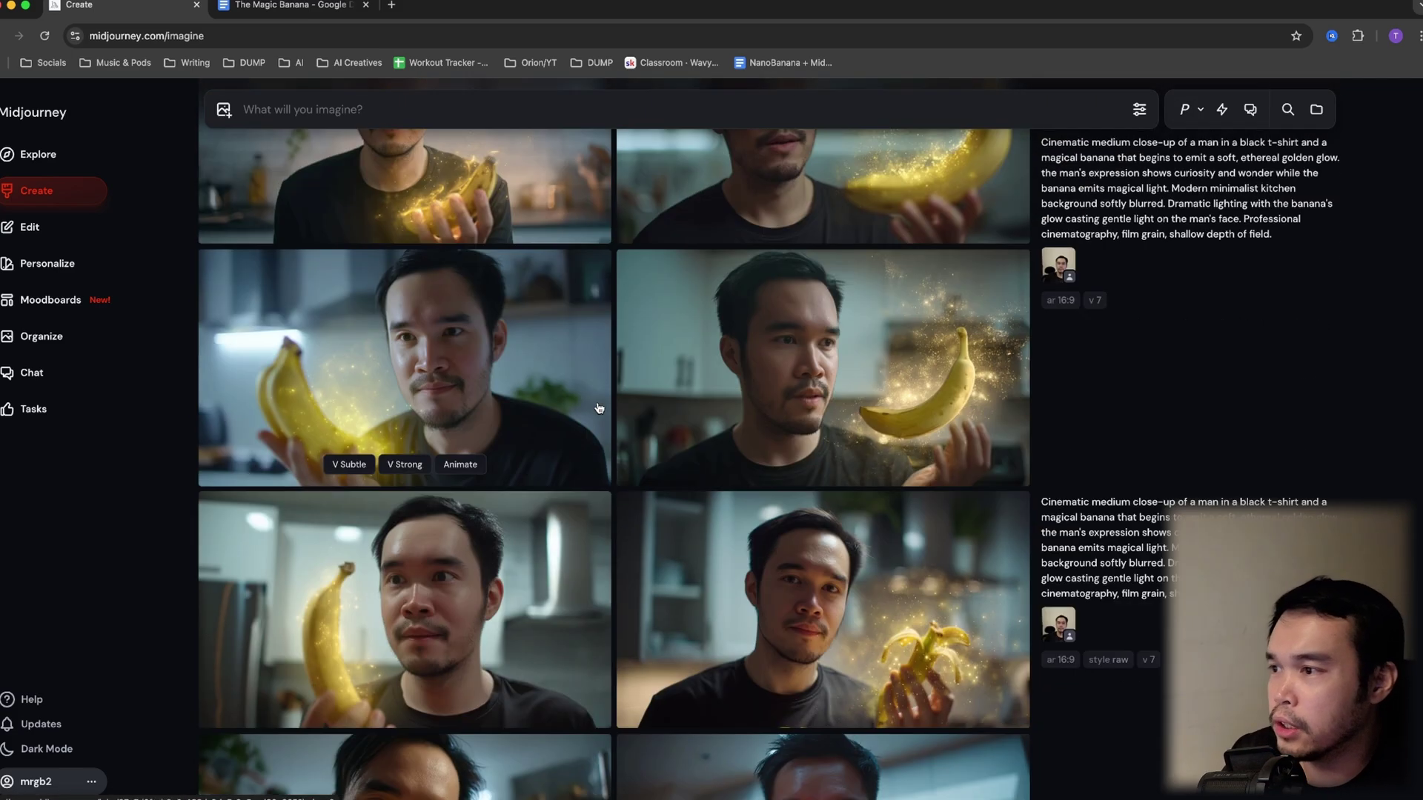
scroll(705, 401, up, 5)
scroll(799, 398, up, 5)
scroll(799, 398, up, 5)
scroll(799, 400, up, 5)
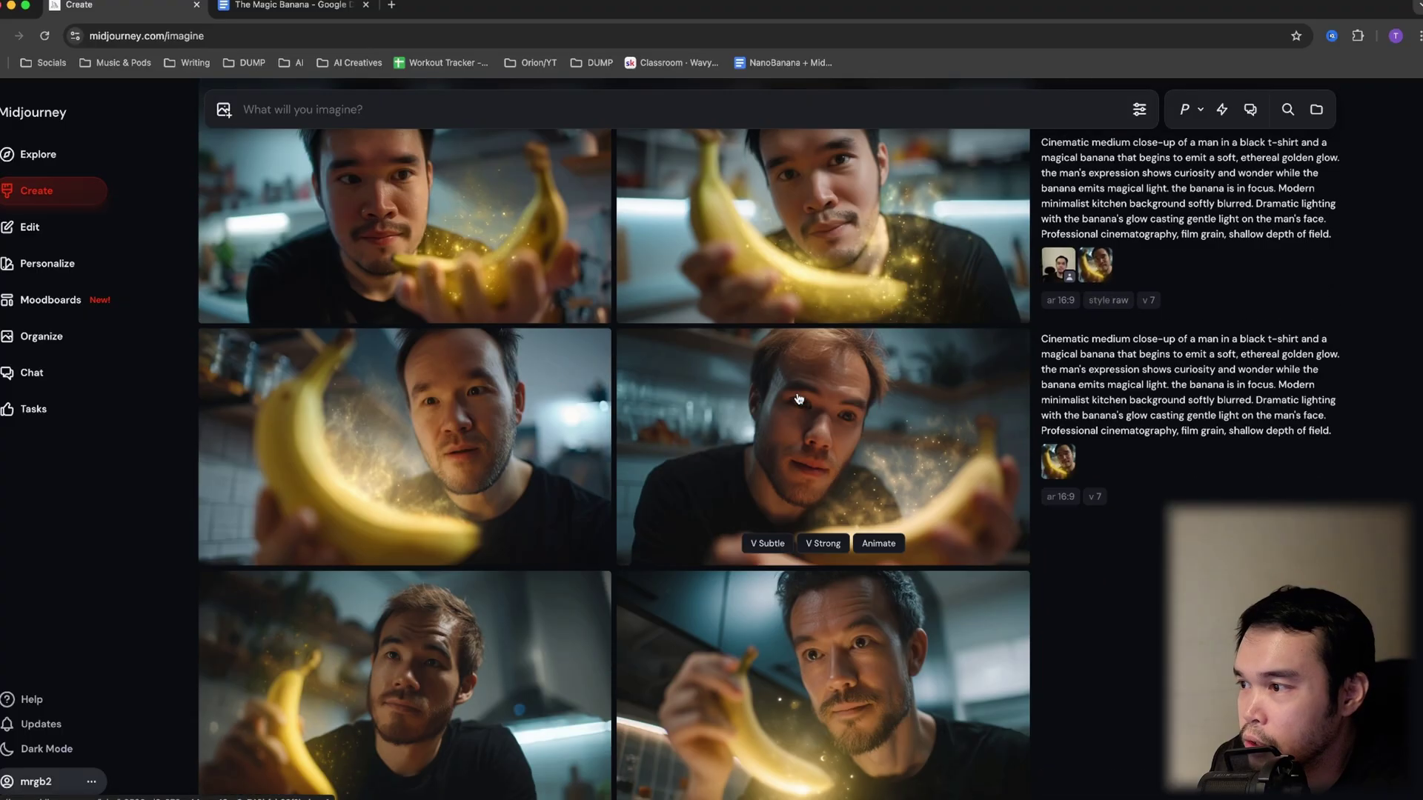
scroll(793, 404, up, 5)
scroll(470, 445, up, 5)
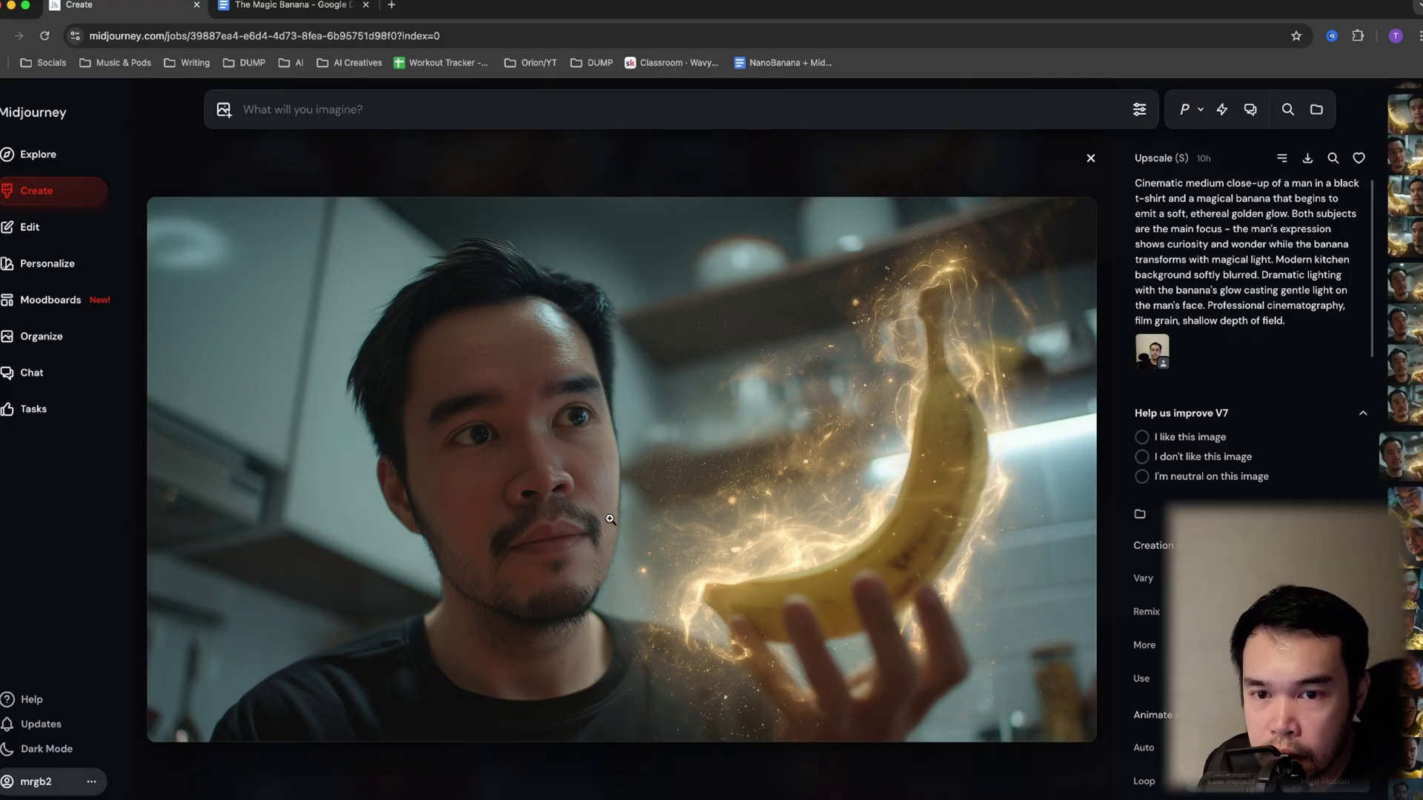
Set LMArena to single-model image generation with nano-banana as the selected model.
click(365, 4)
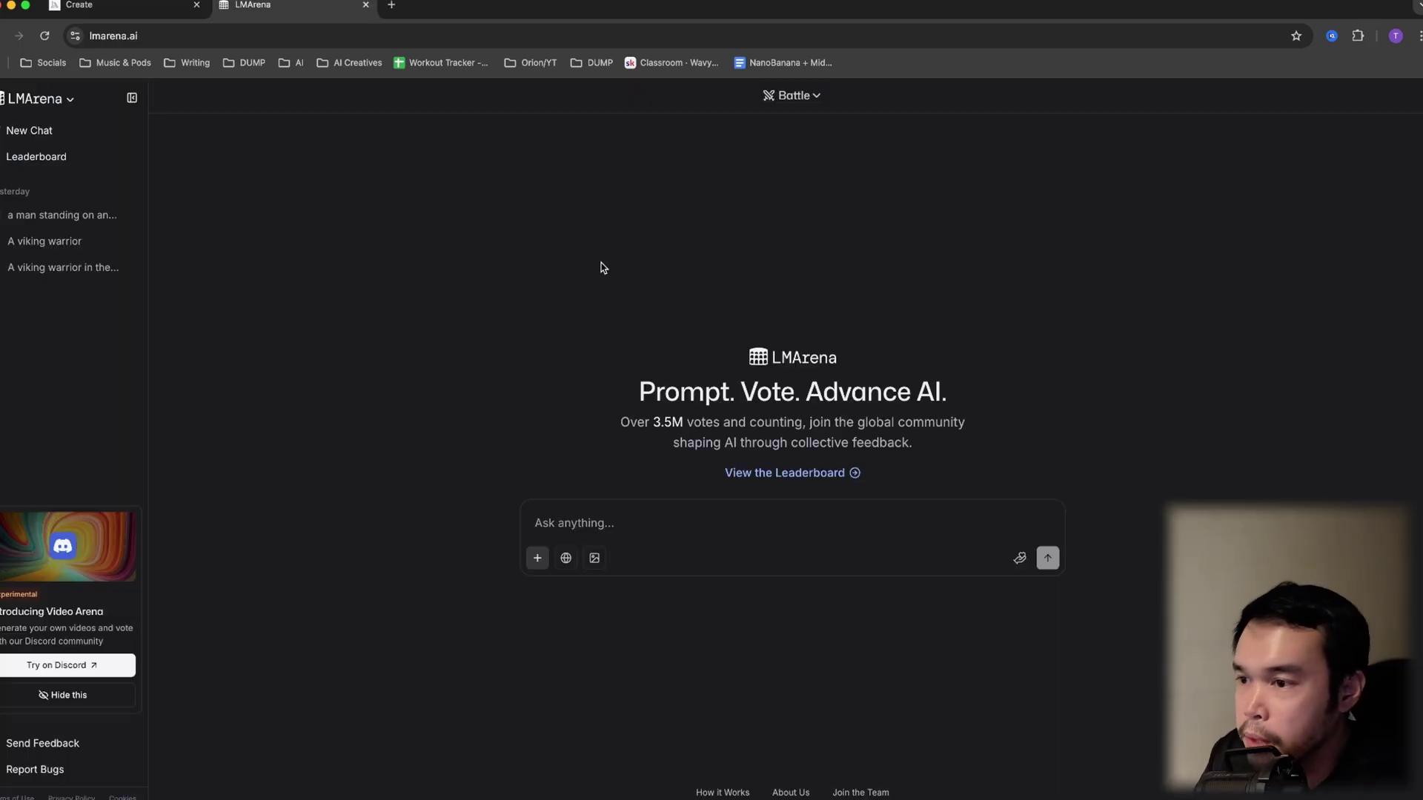
click(815, 96)
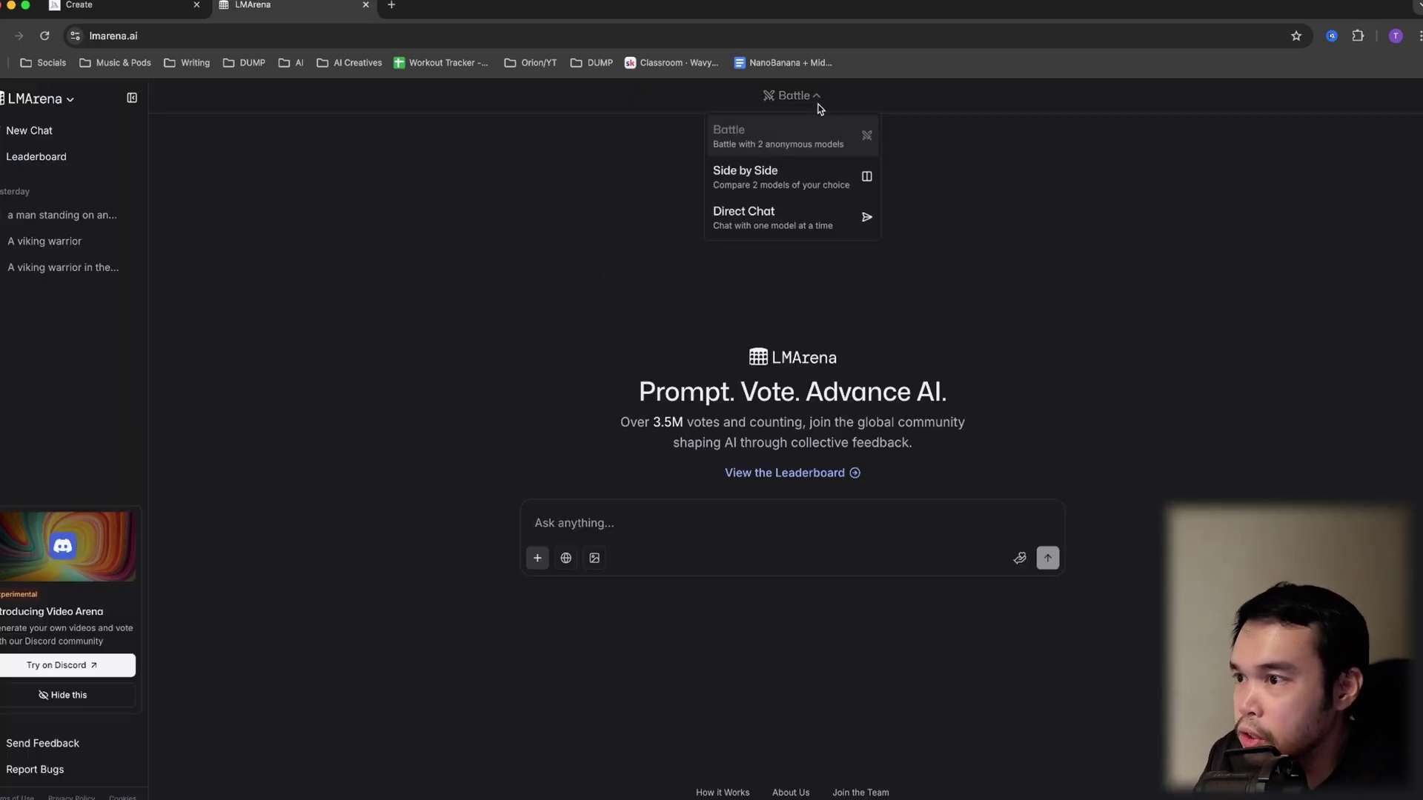
click(775, 214)
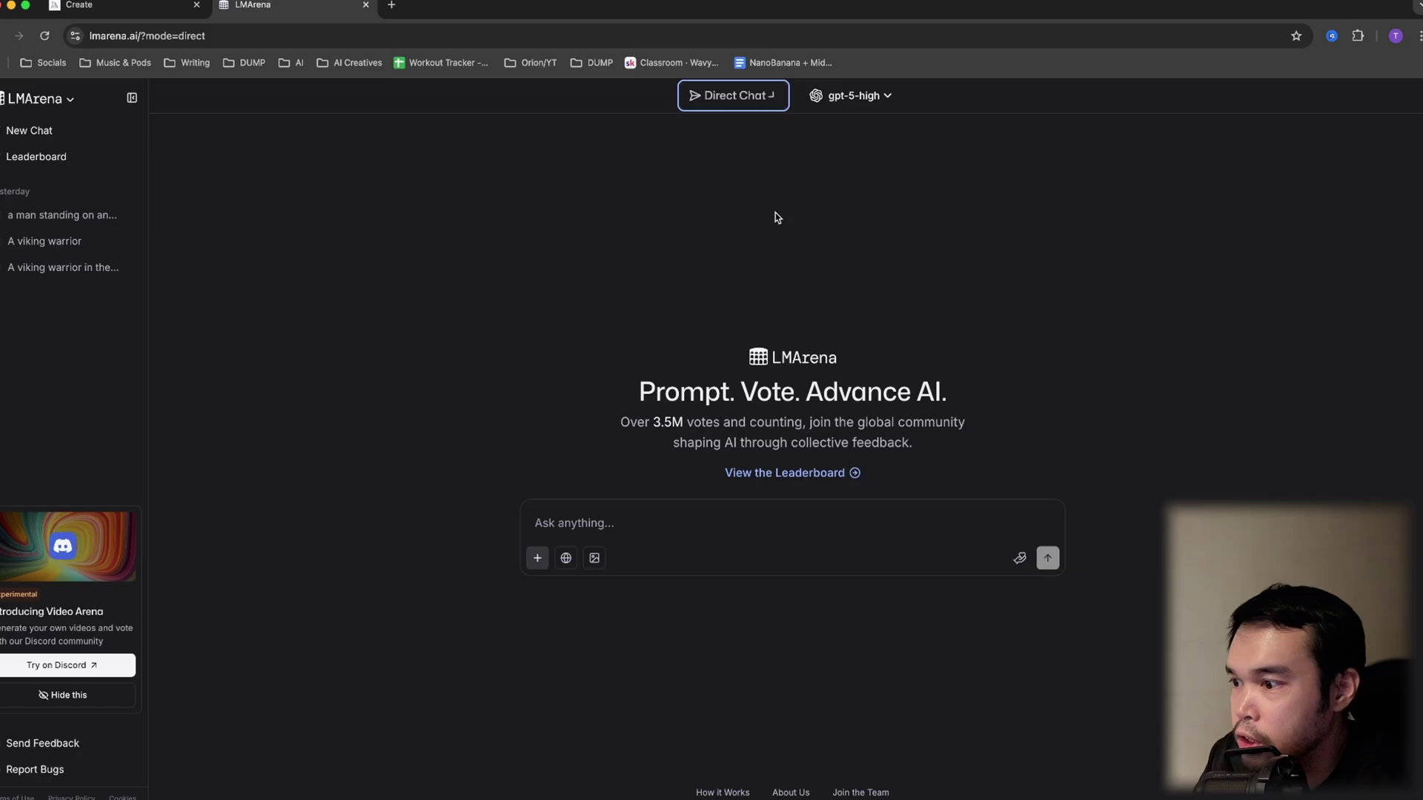
click(595, 560)
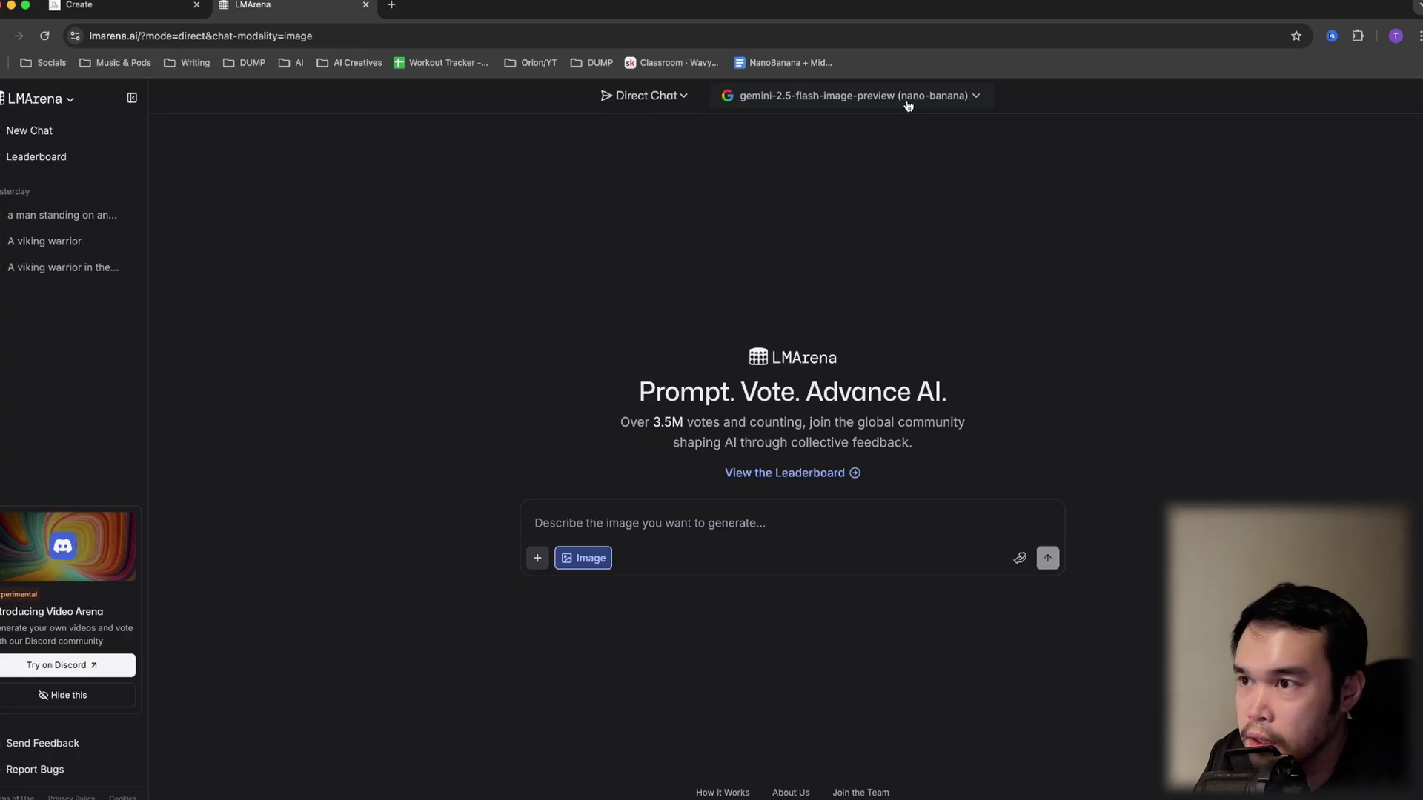
click(981, 104)
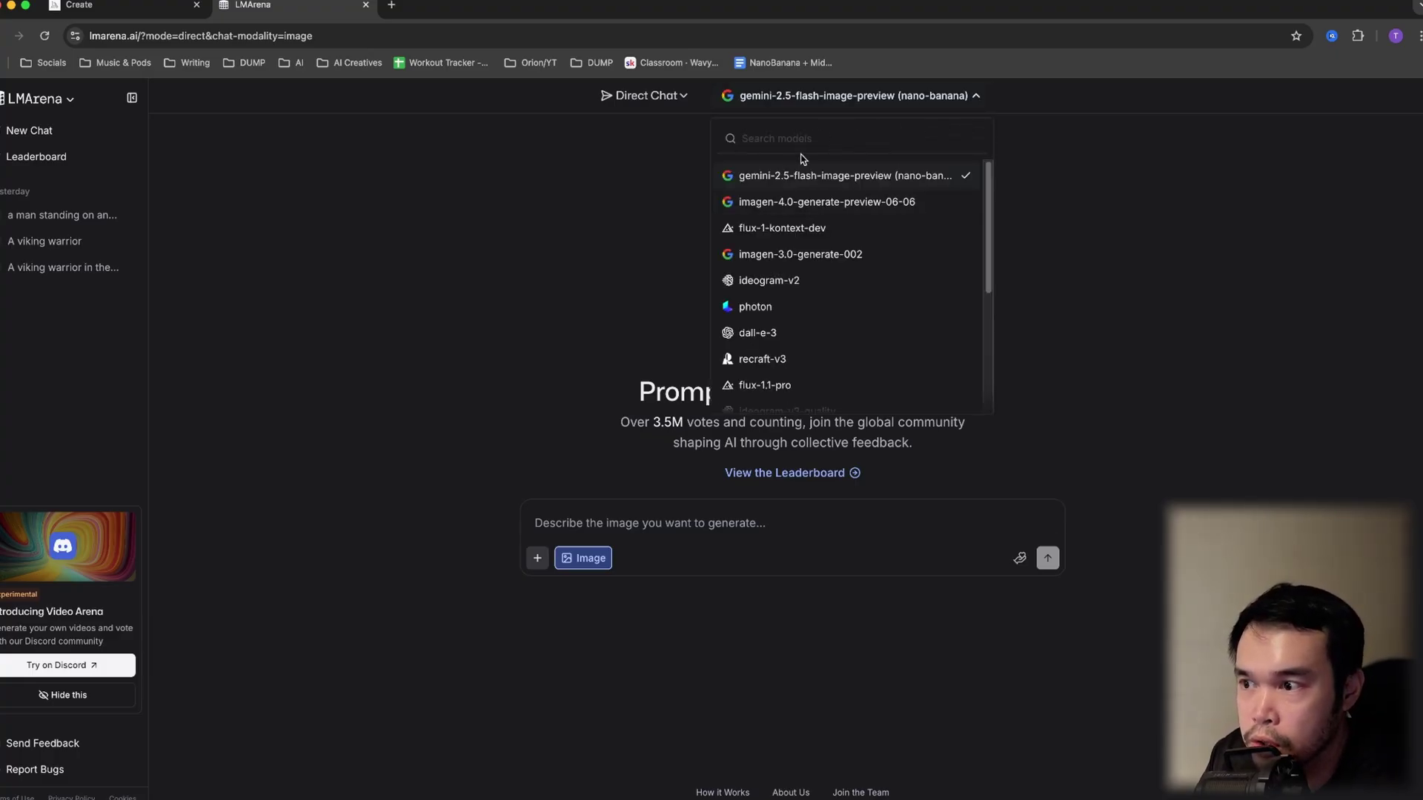
click(571, 212)
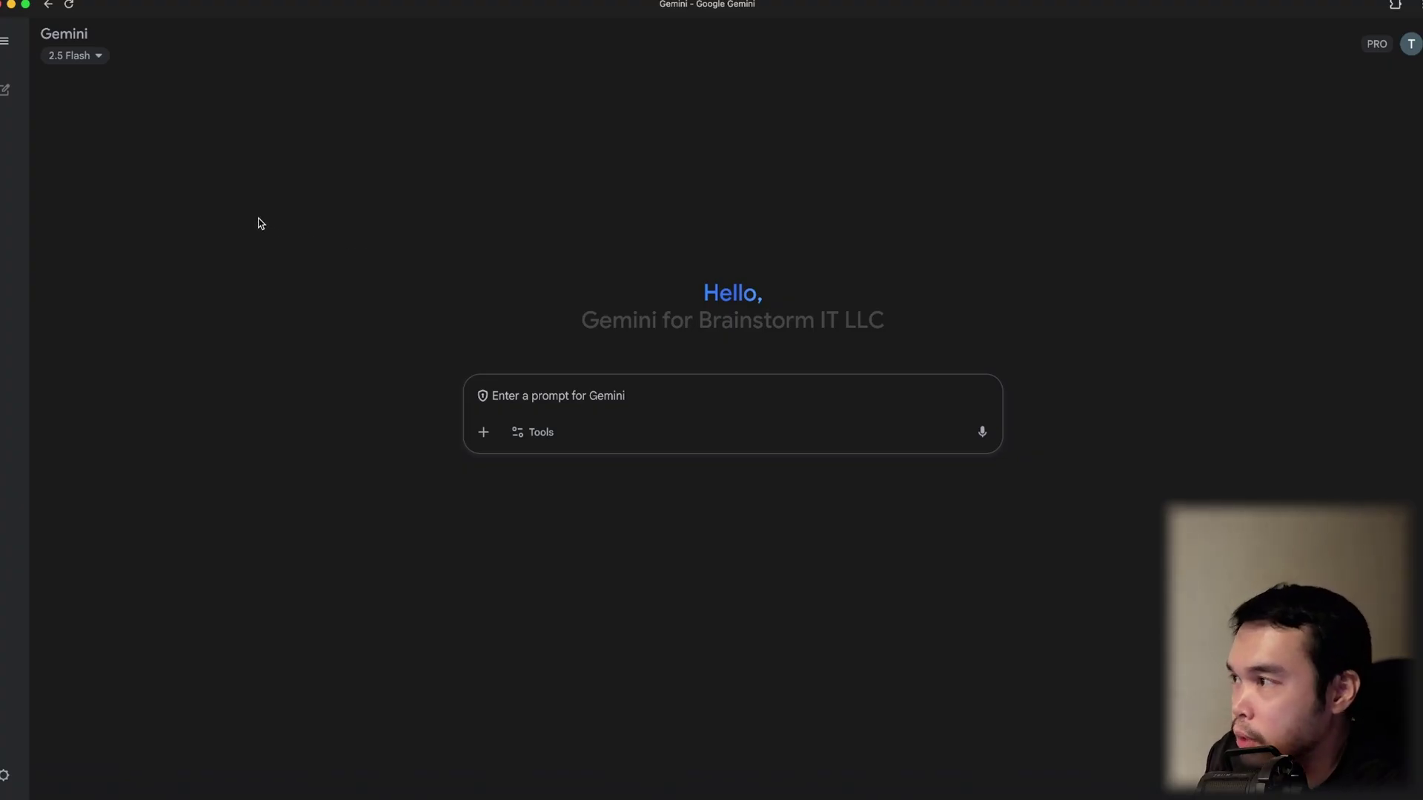
Enable the Create images tool in Gemini's new 2.5 Flash chat.
click(100, 56)
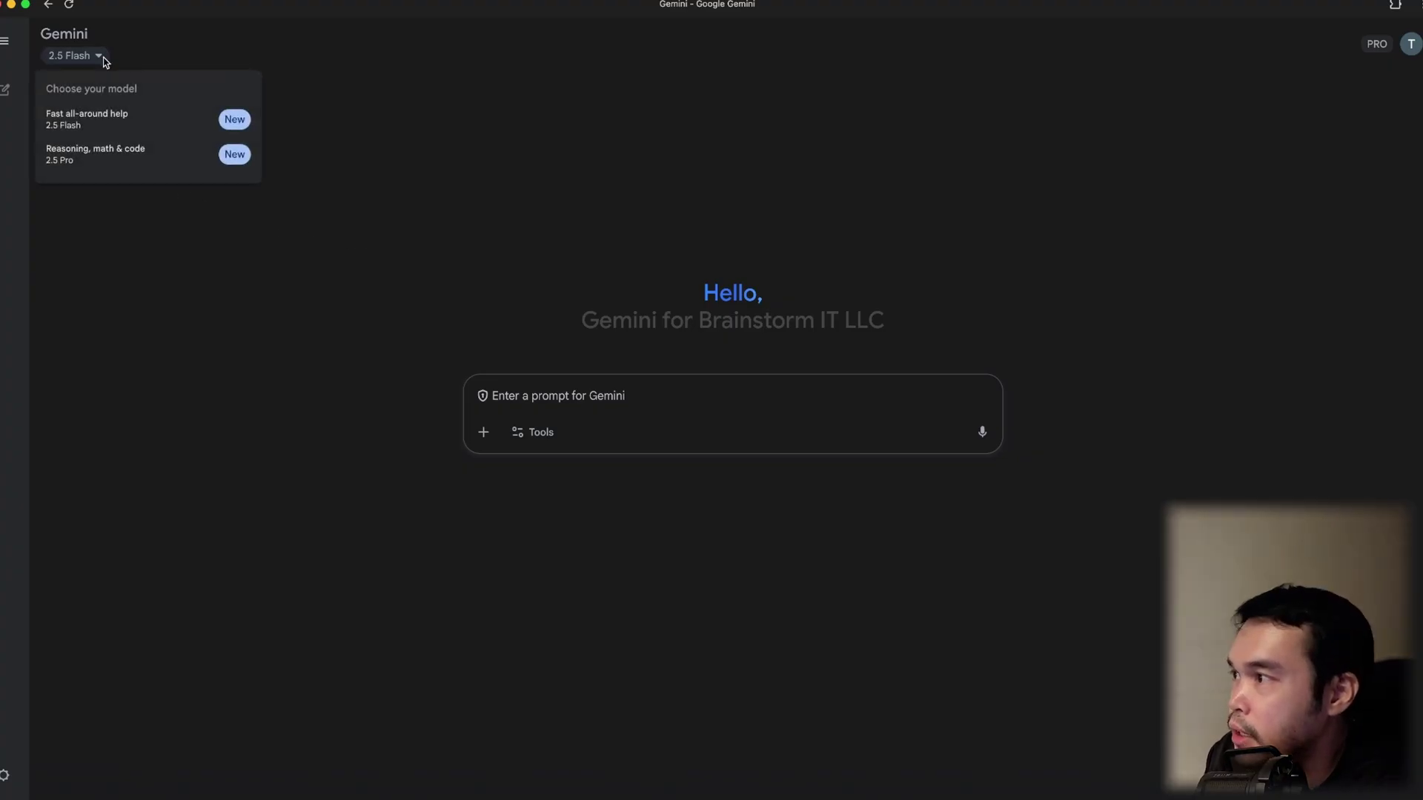
click(105, 129)
click(521, 432)
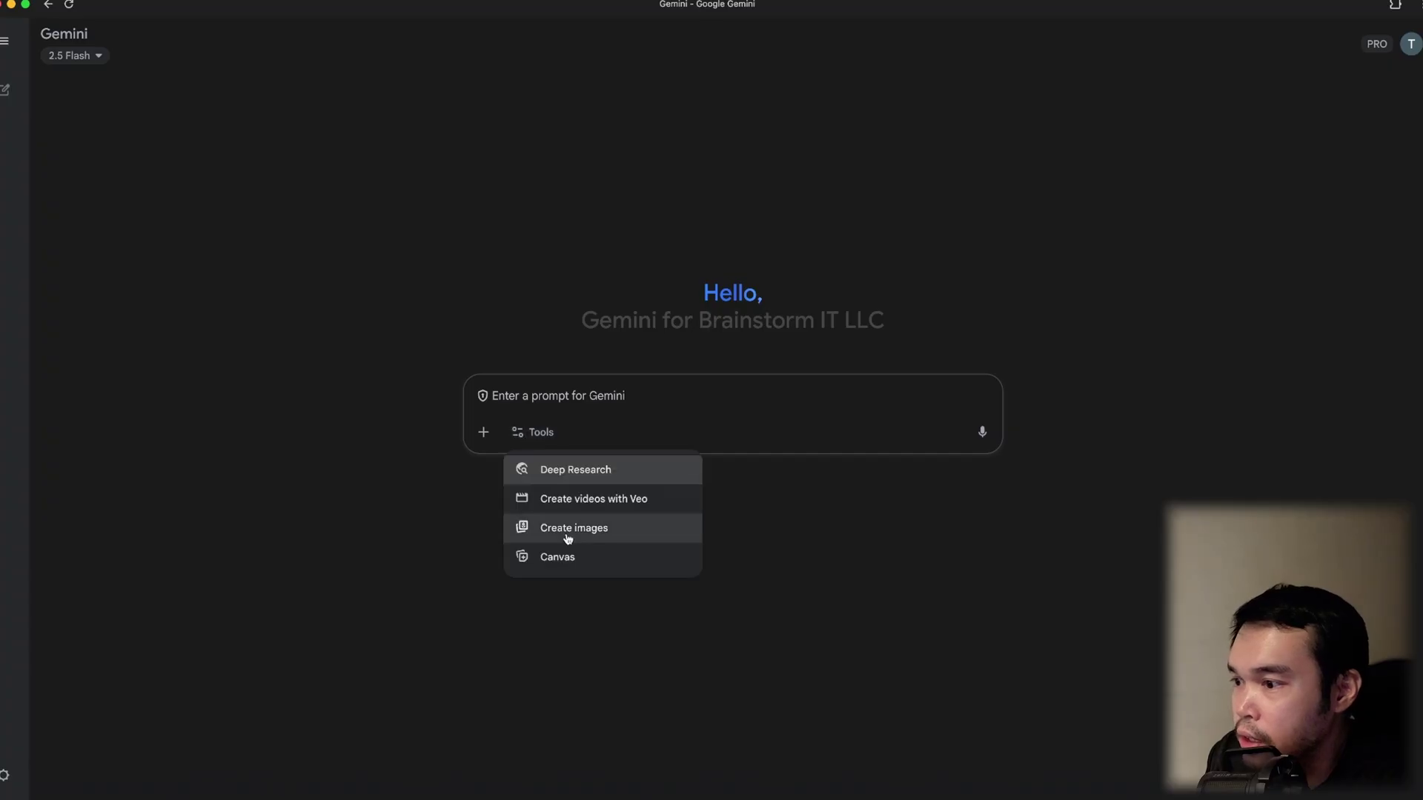
click(567, 527)
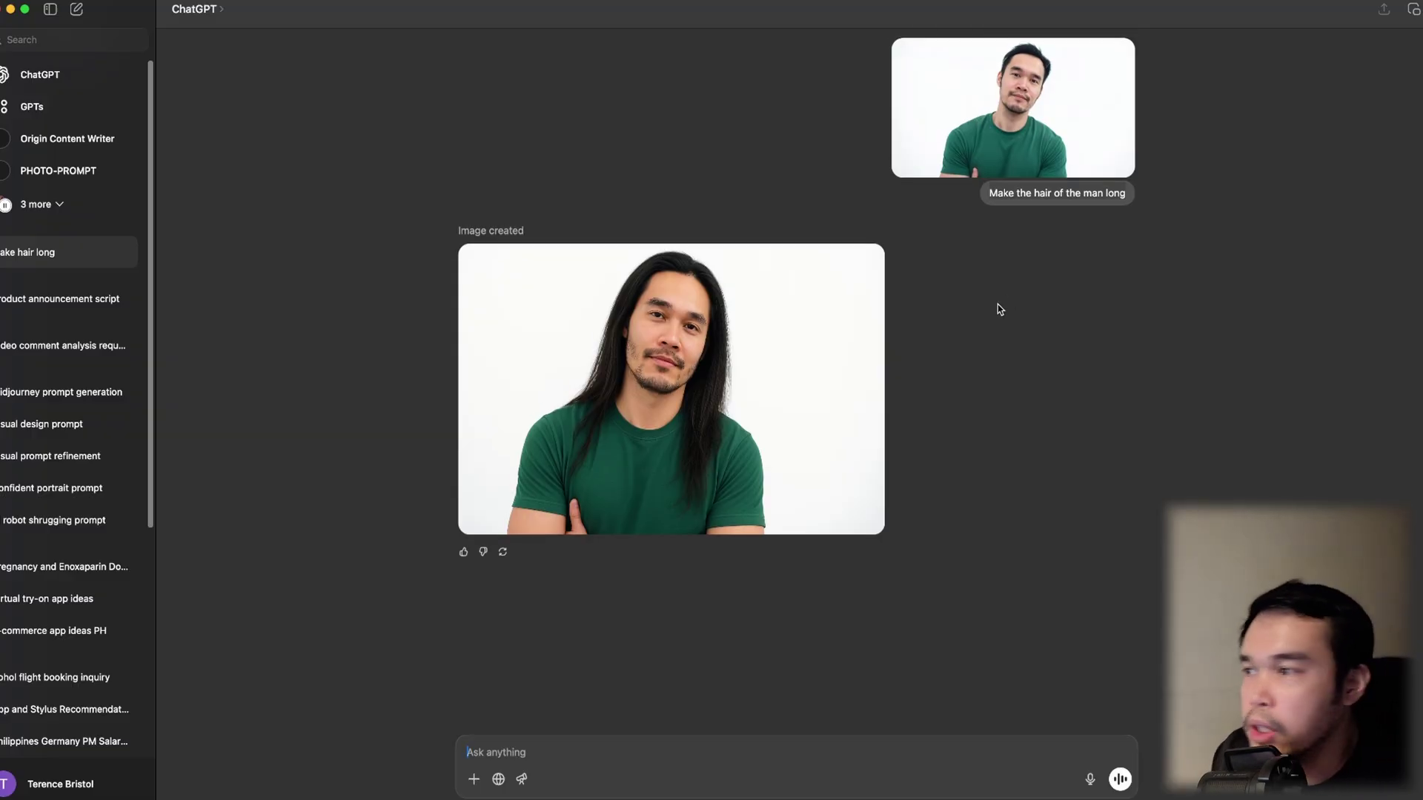
mouse_move(1012, 122)
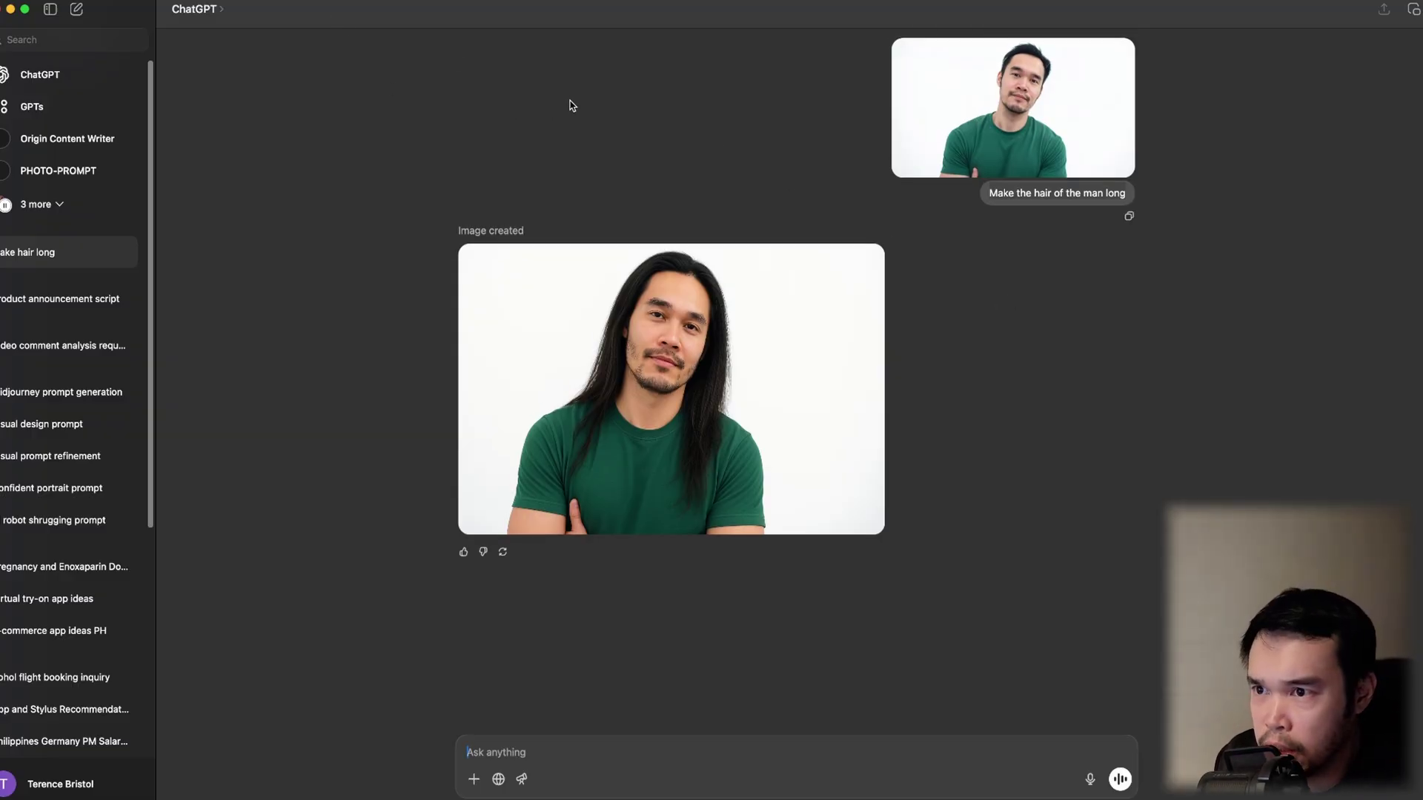
Preview the man's uploaded photo in ChatGPT, close it, and hide the chat sidebar.
click(973, 175)
key(Escape)
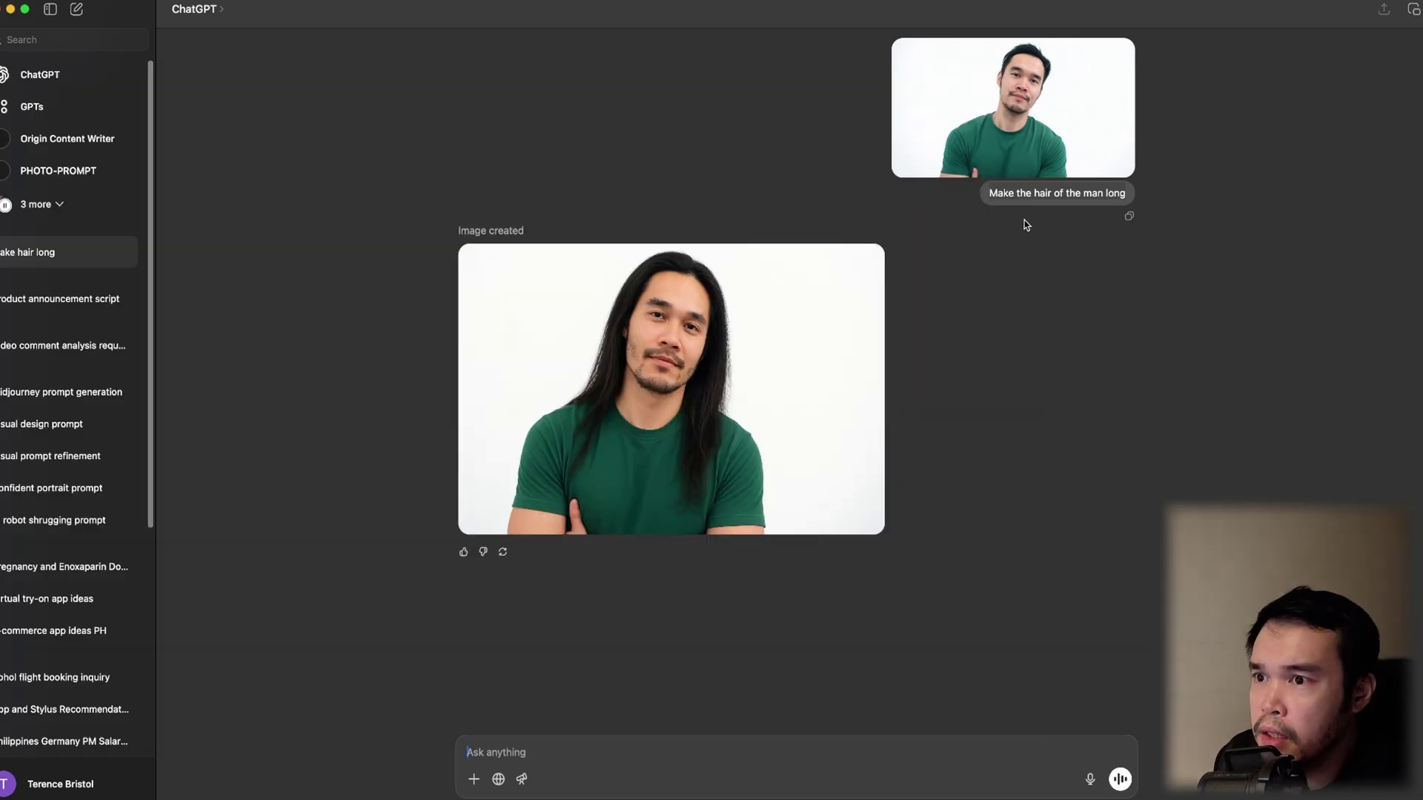
key(super+shift+s)
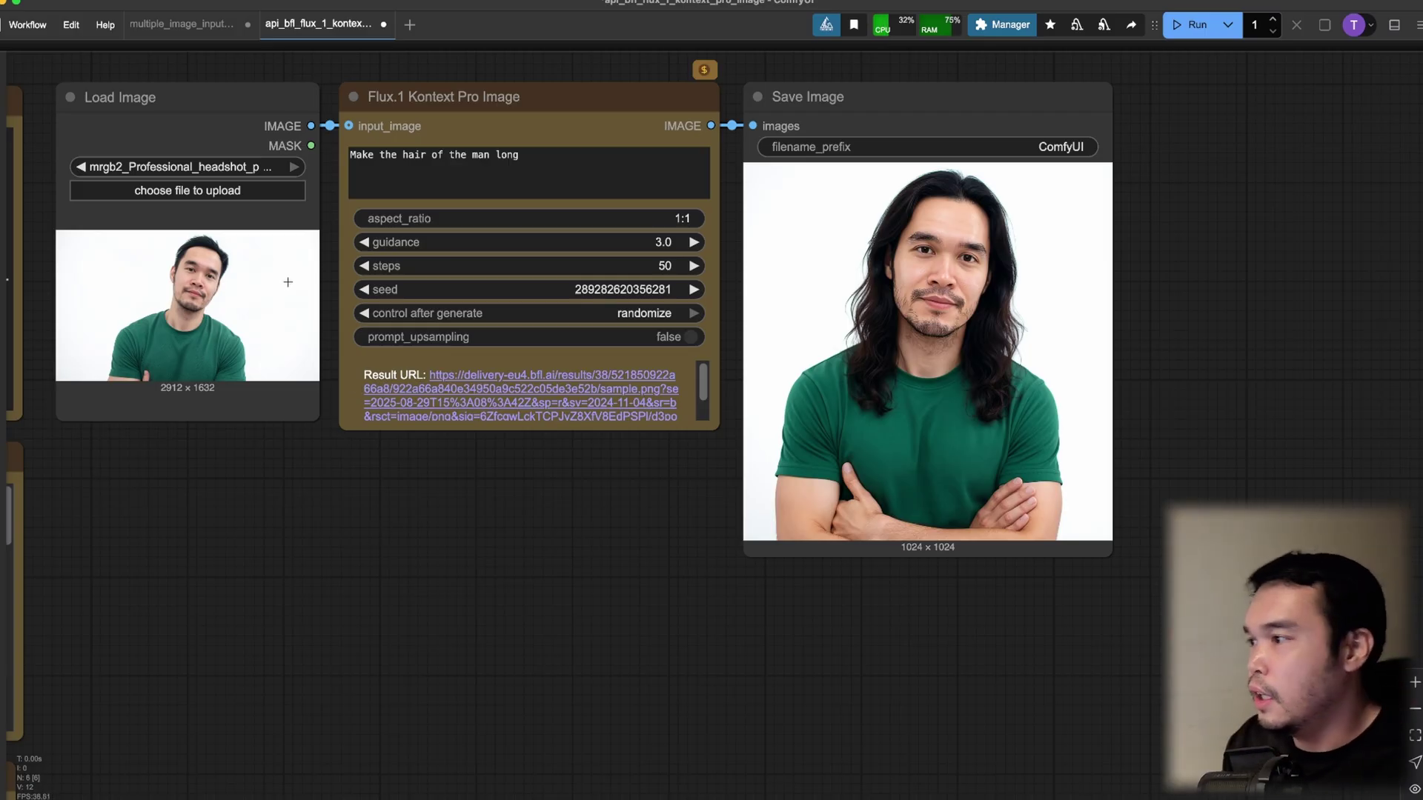
drag(553, 158, 351, 159)
click(416, 164)
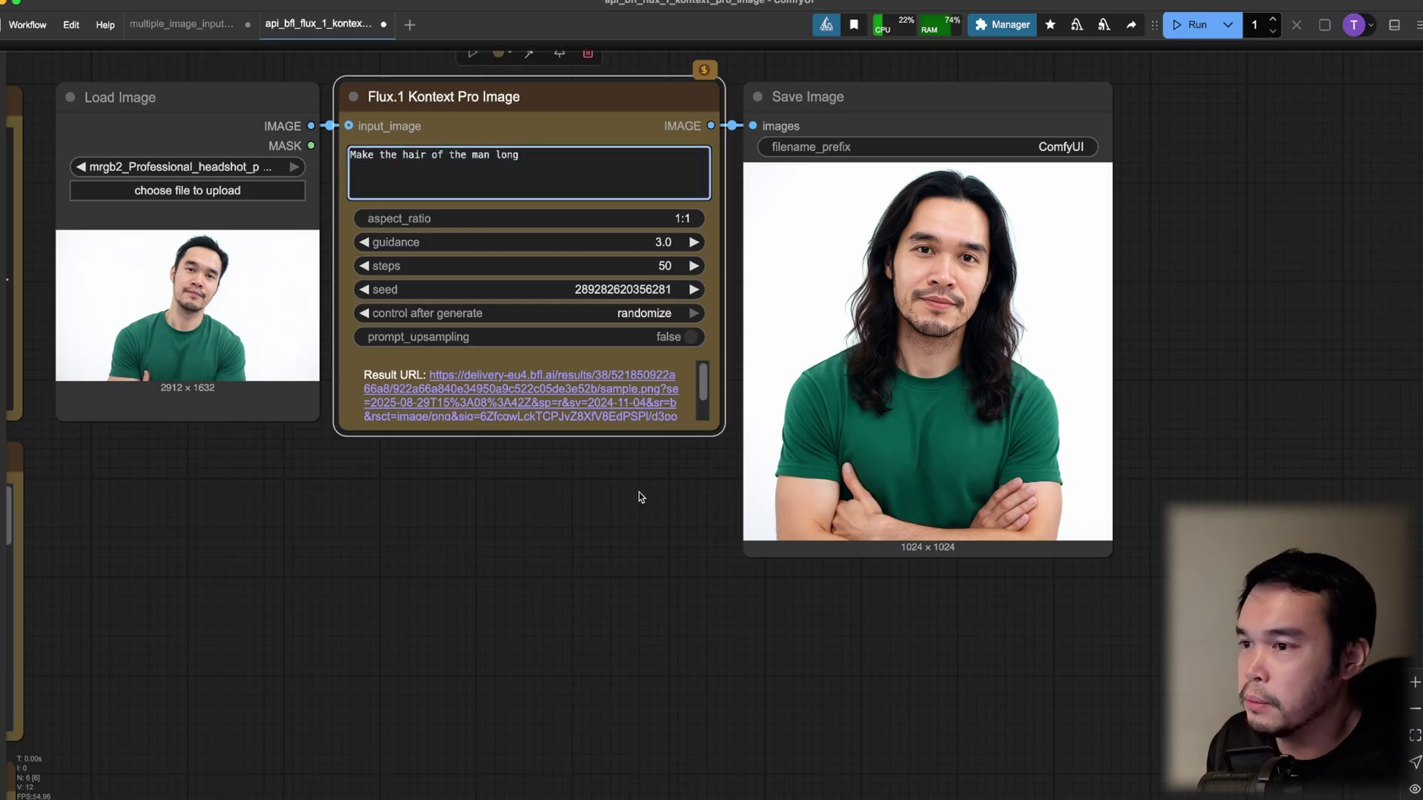
drag(623, 496, 387, 502)
scroll(704, 308, up, 5)
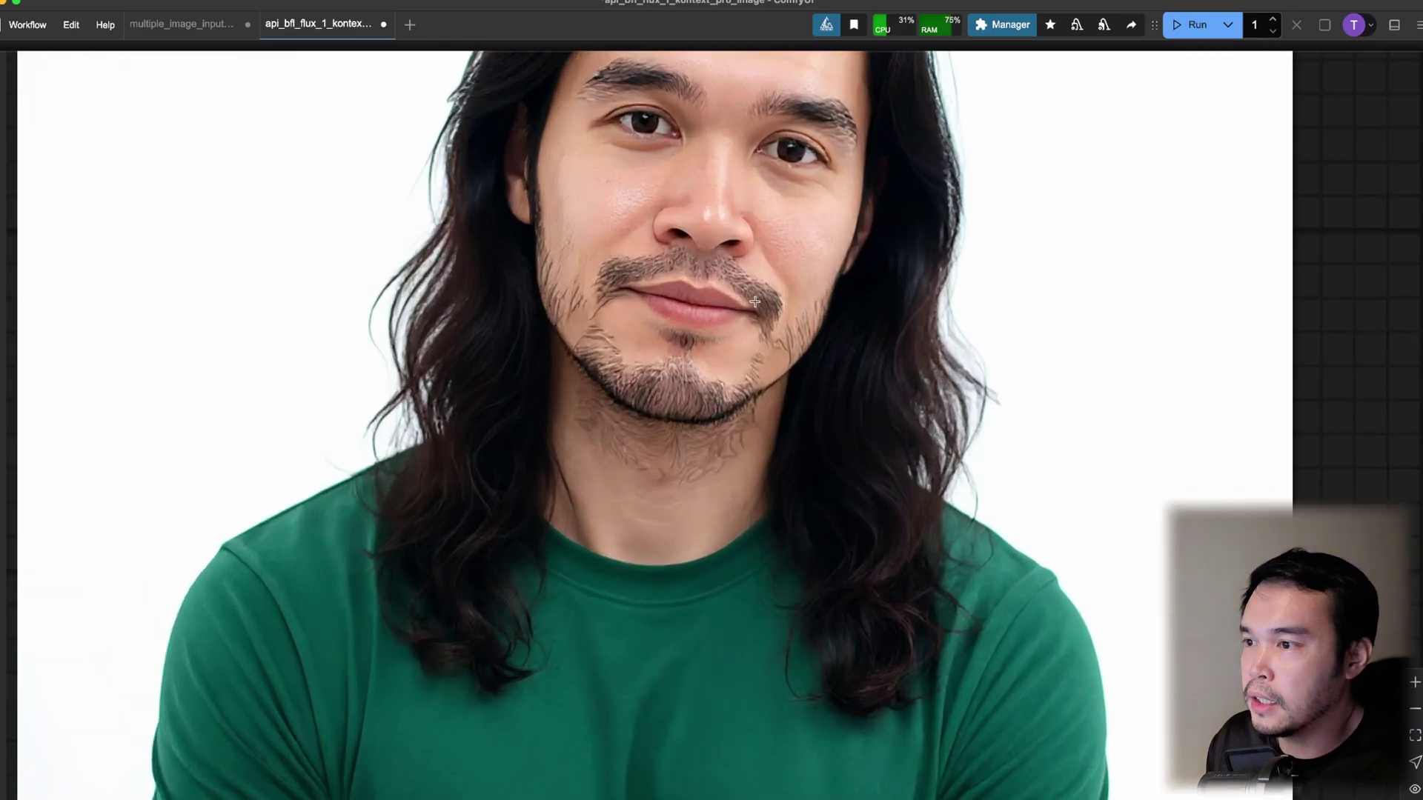
scroll(889, 334, down, 3)
scroll(991, 342, down, 2)
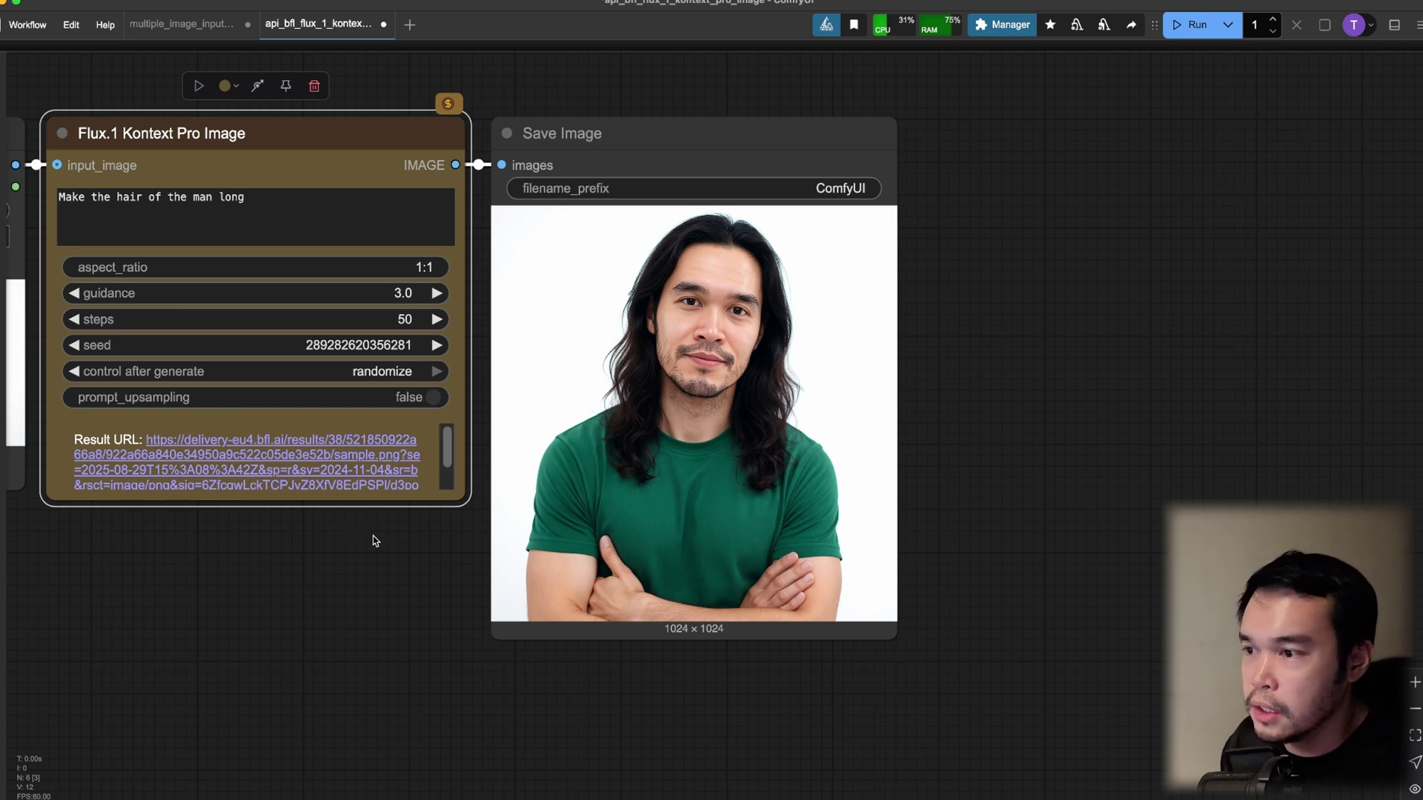
drag(445, 528, 660, 525)
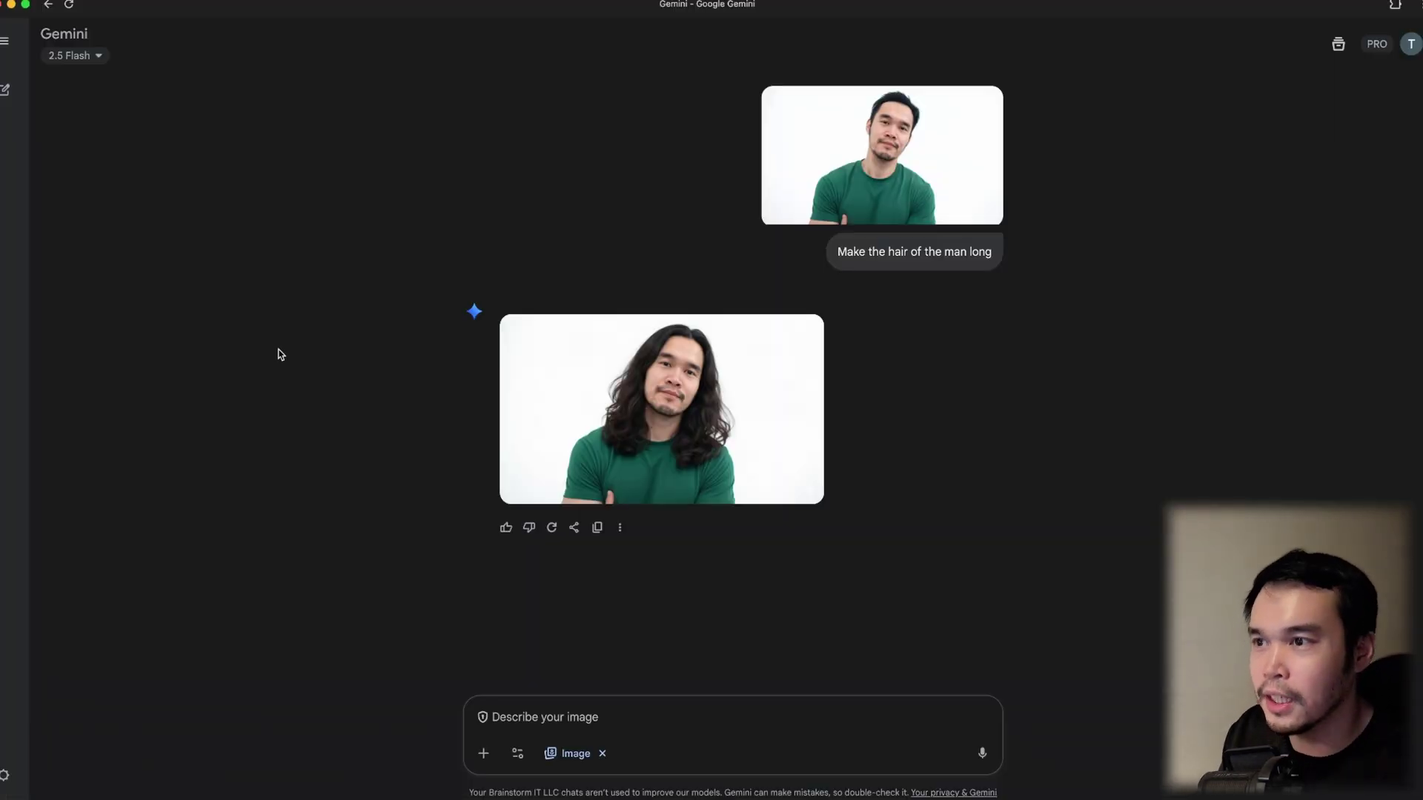
mouse_move(661, 409)
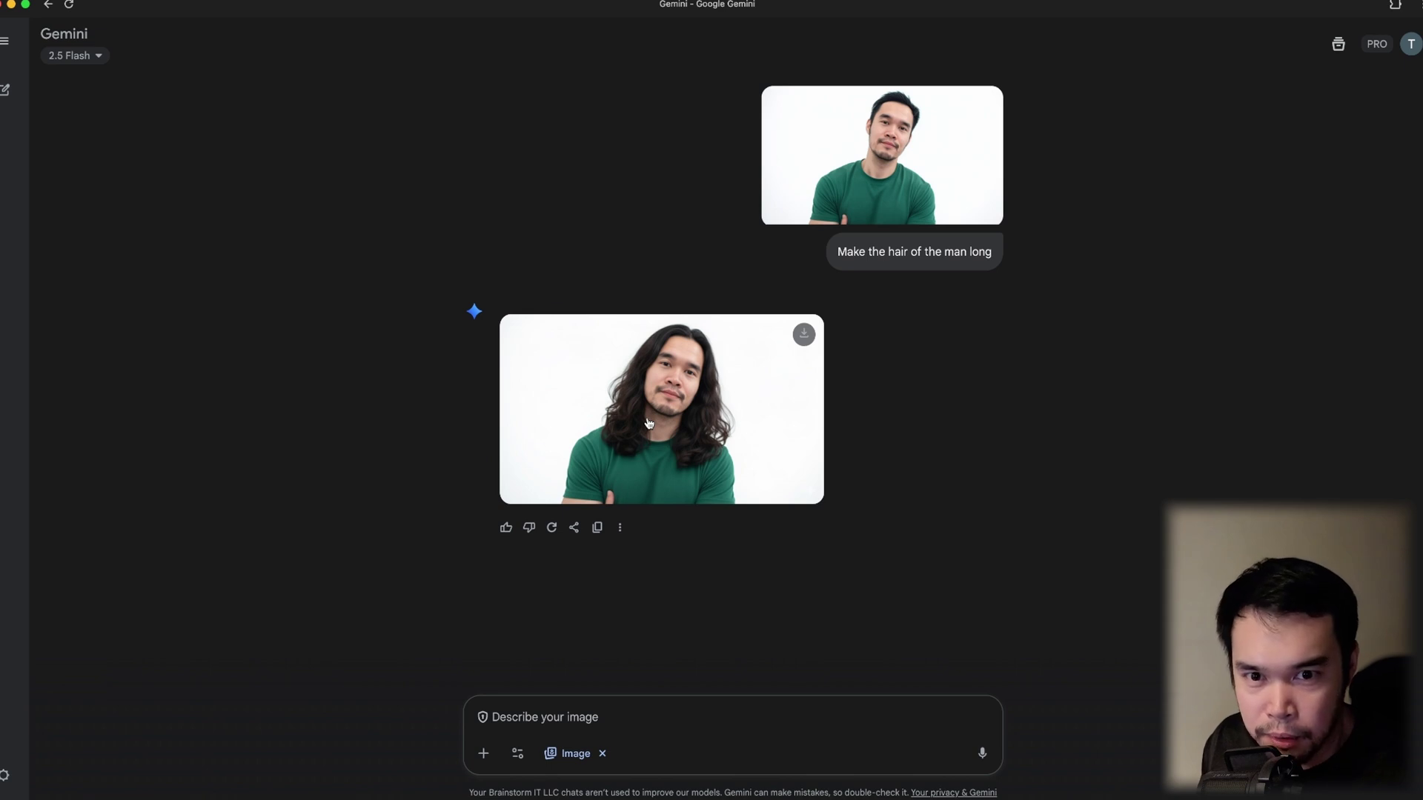
Scroll down the magic-banana chat toward the establishing shot.
scroll(410, 399, down, 1)
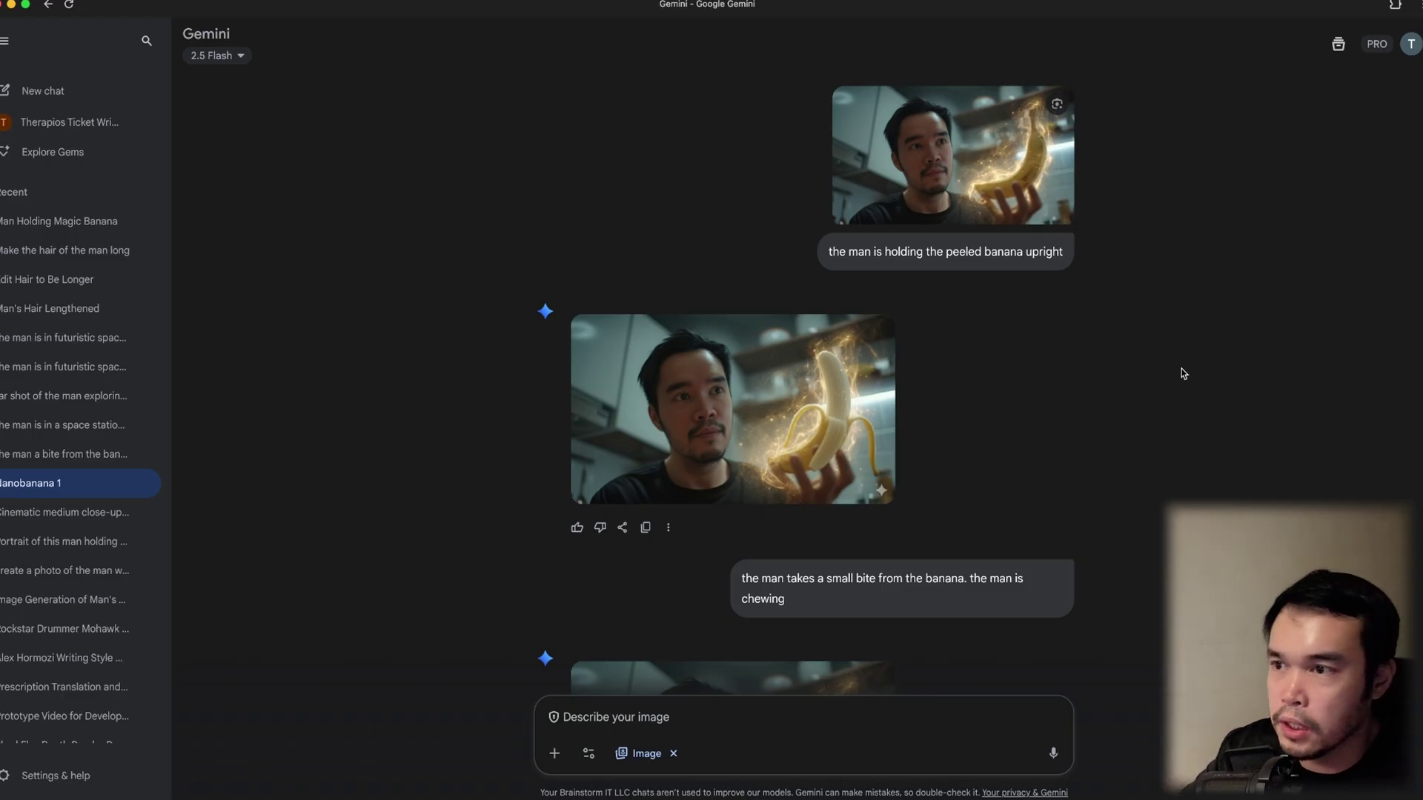
Compare the establishing shot and bitten-banana images full-size, then return to the chat.
click(990, 170)
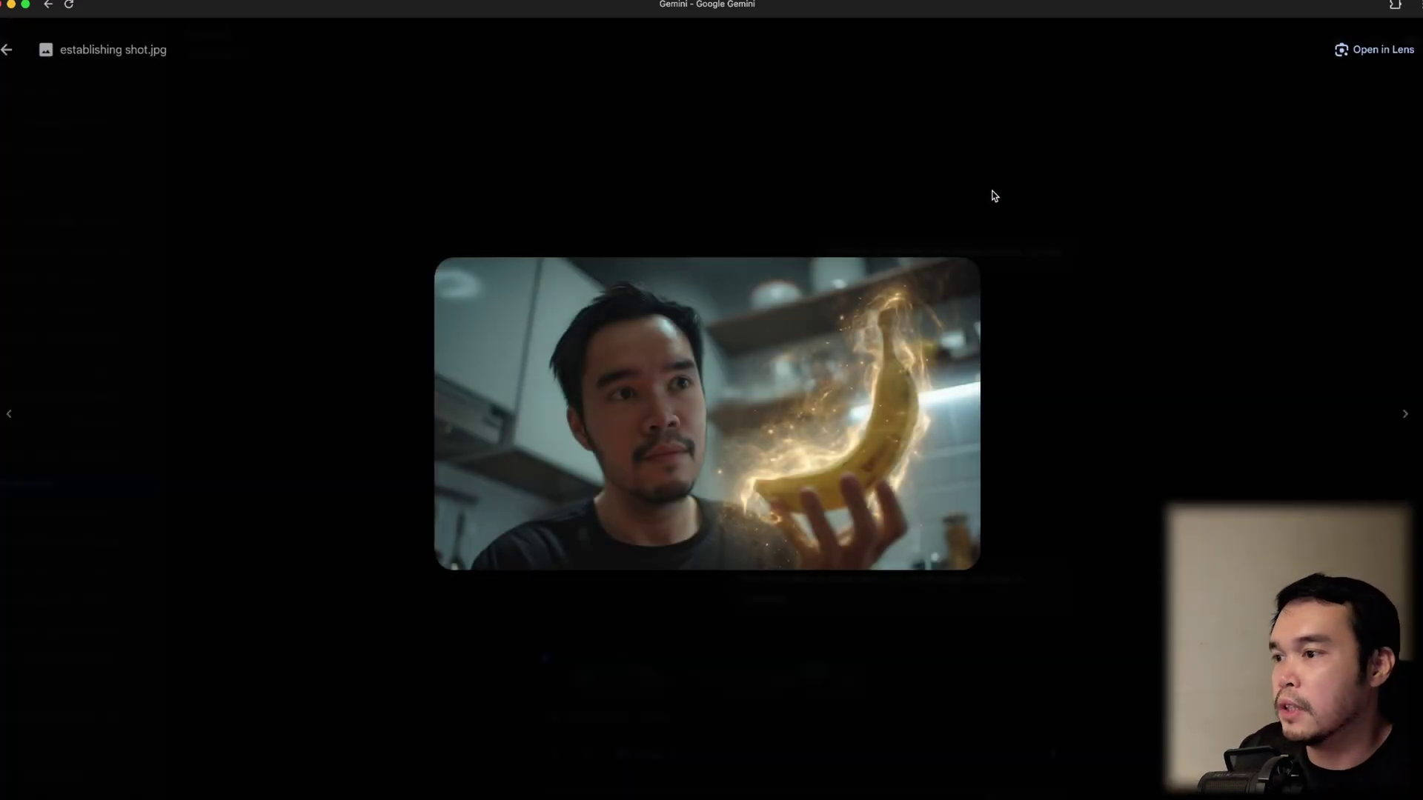
click(1129, 336)
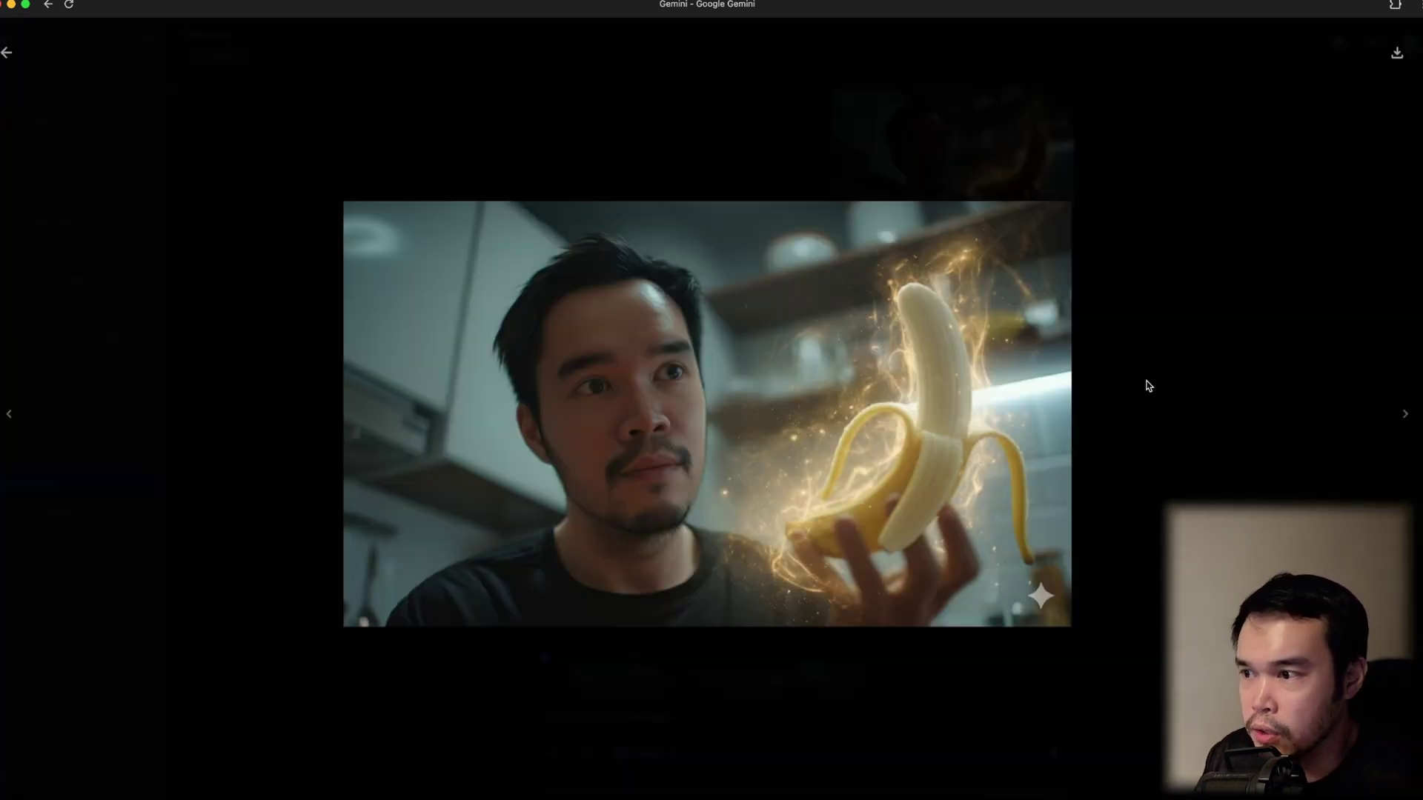
key(Left)
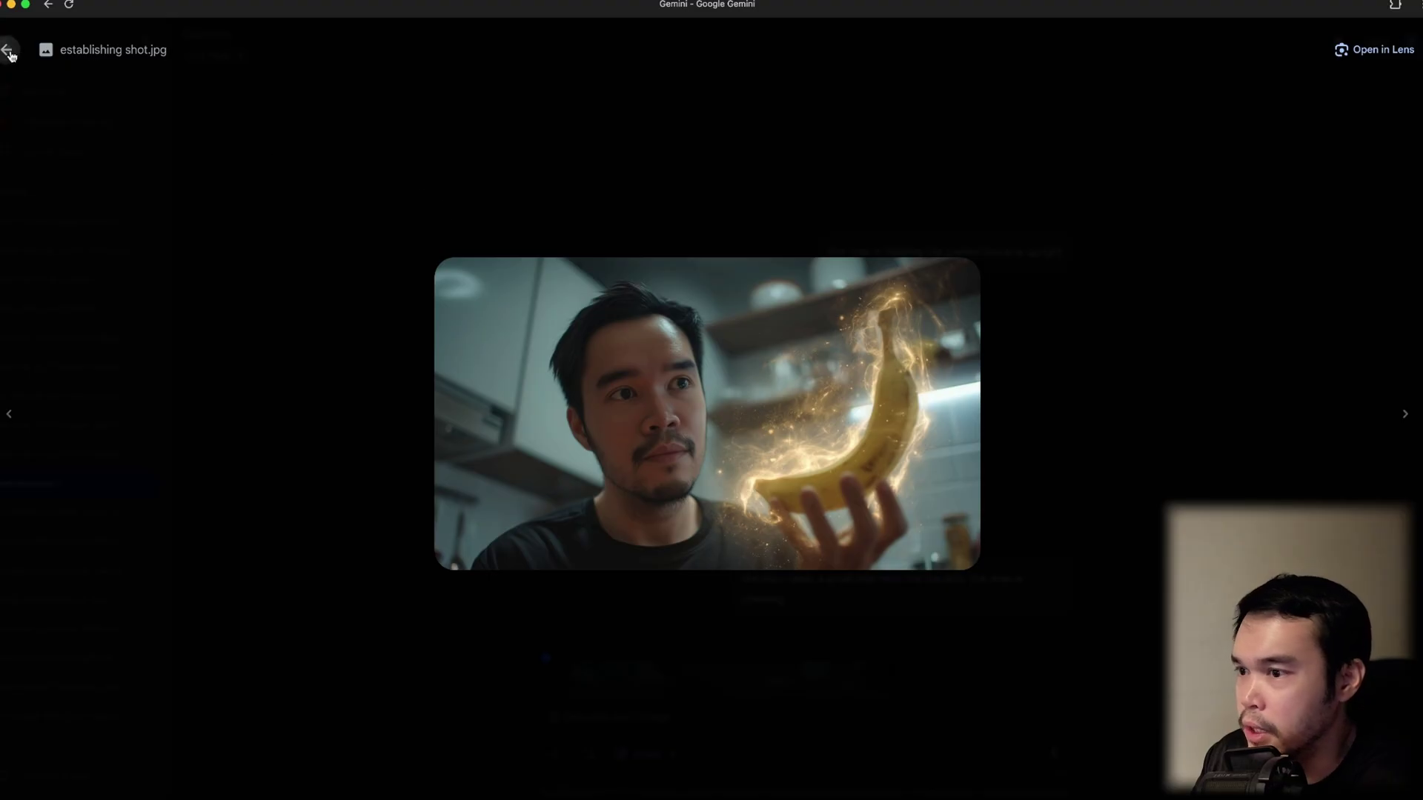
click(8, 50)
scroll(806, 335, down, 3)
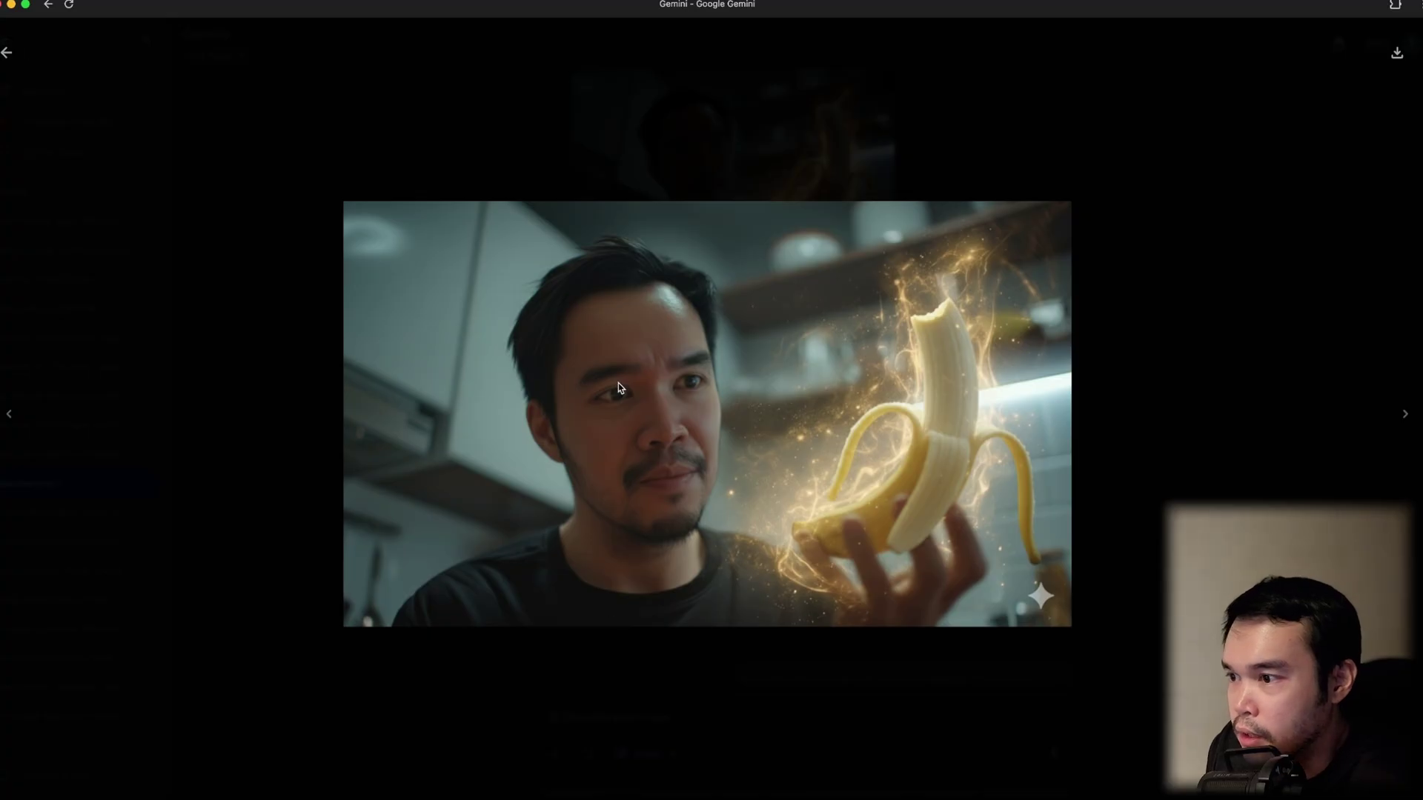
key(Escape)
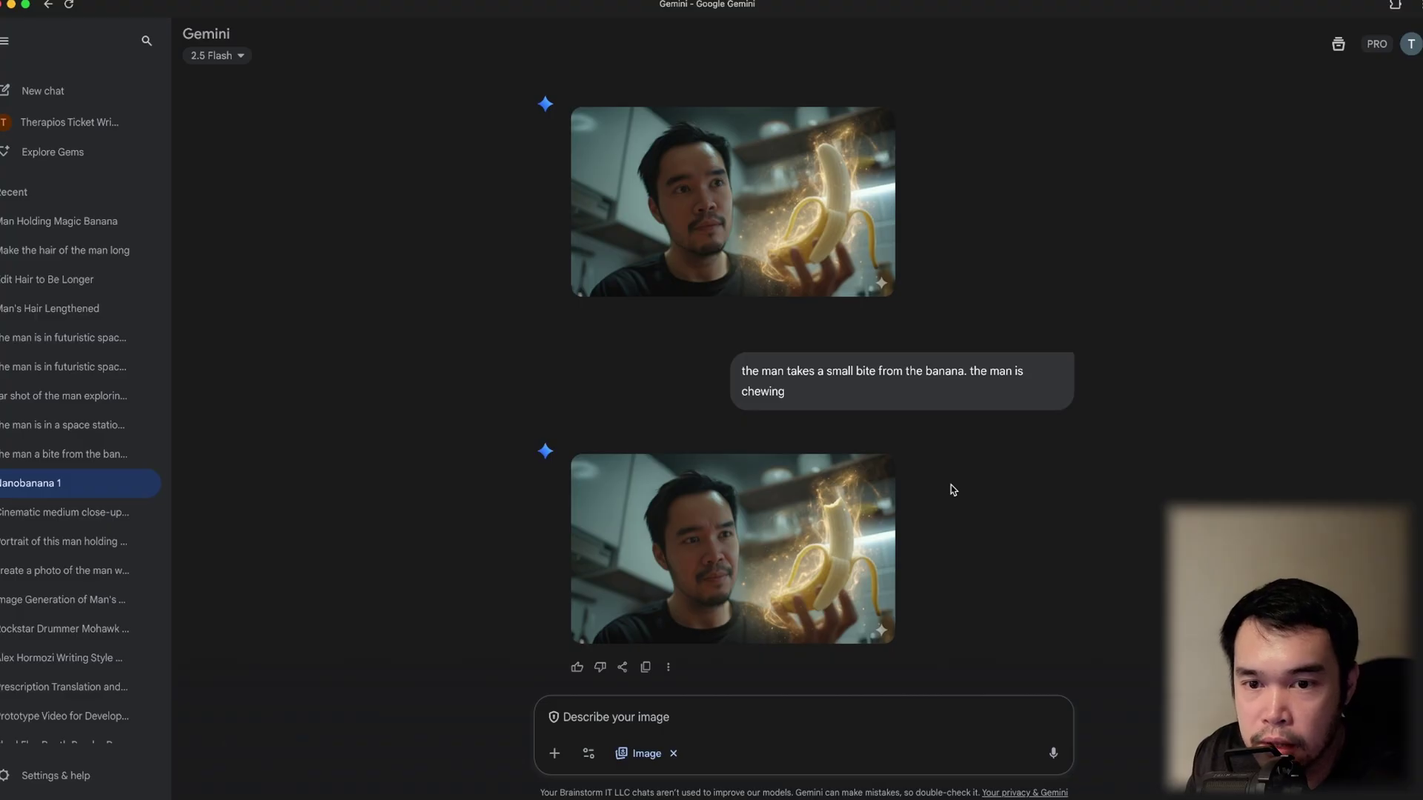
Highlight the forest prompt's key phrases: amazed expression, black t-shirt and vest changes.
scroll(953, 489, up, 5)
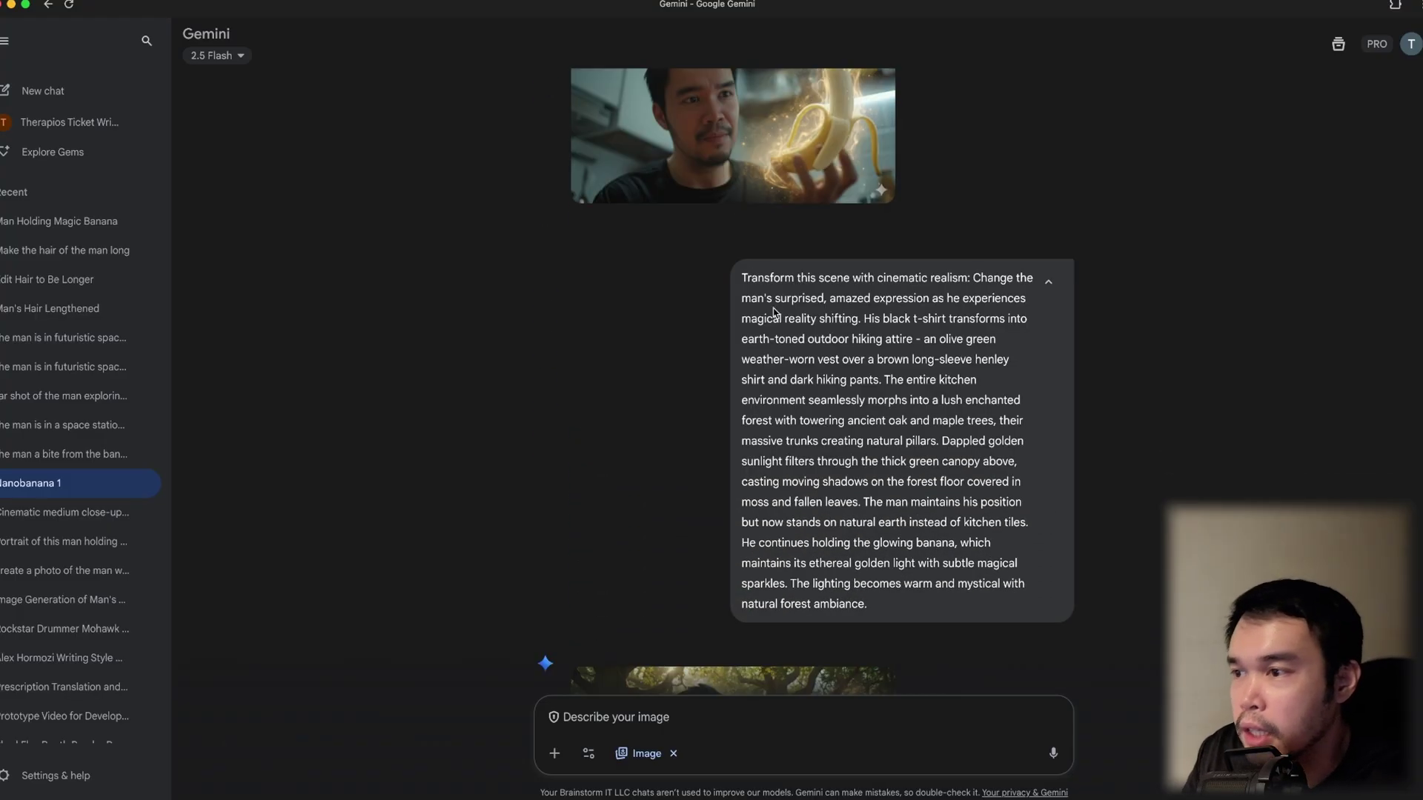
drag(743, 275, 864, 420)
click(1168, 454)
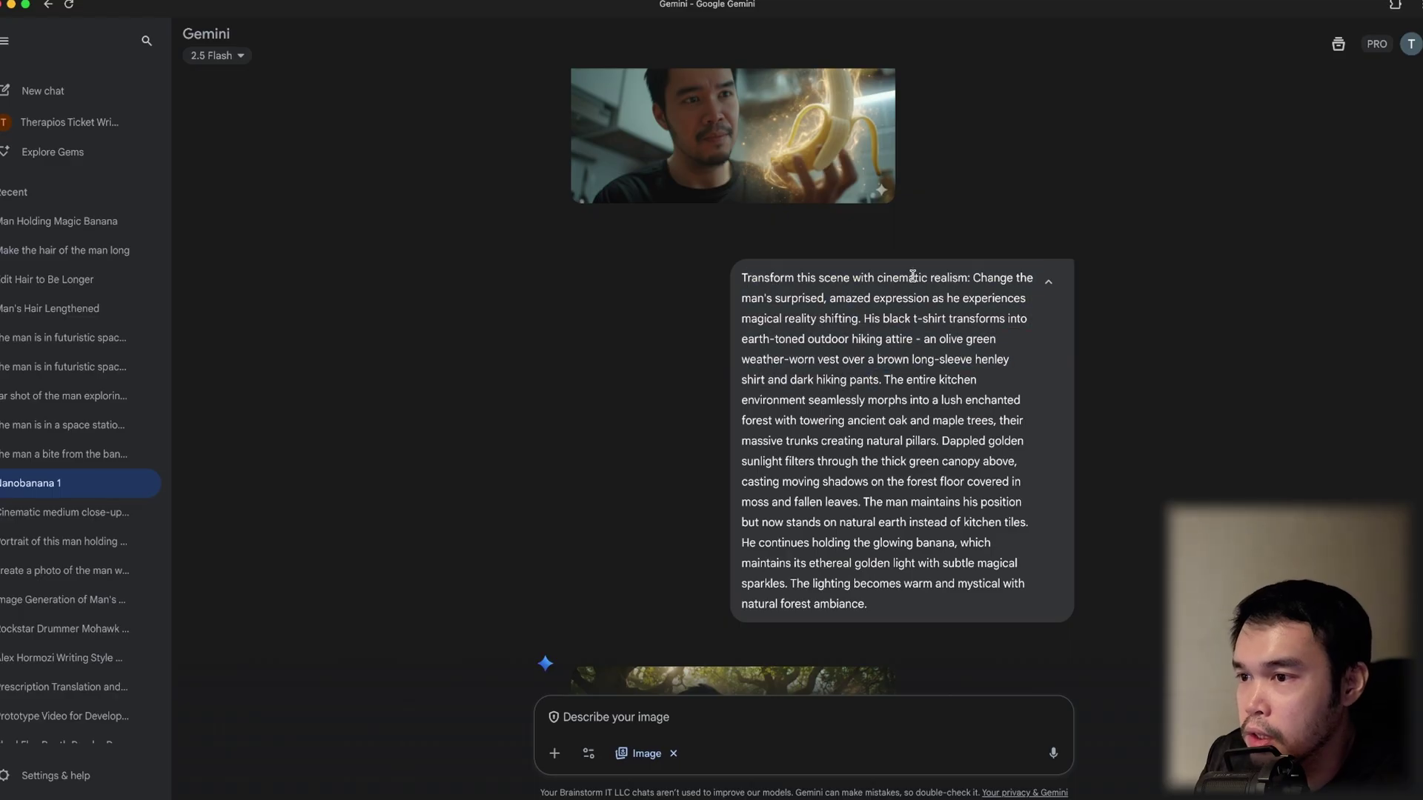
drag(912, 277, 925, 381)
click(925, 381)
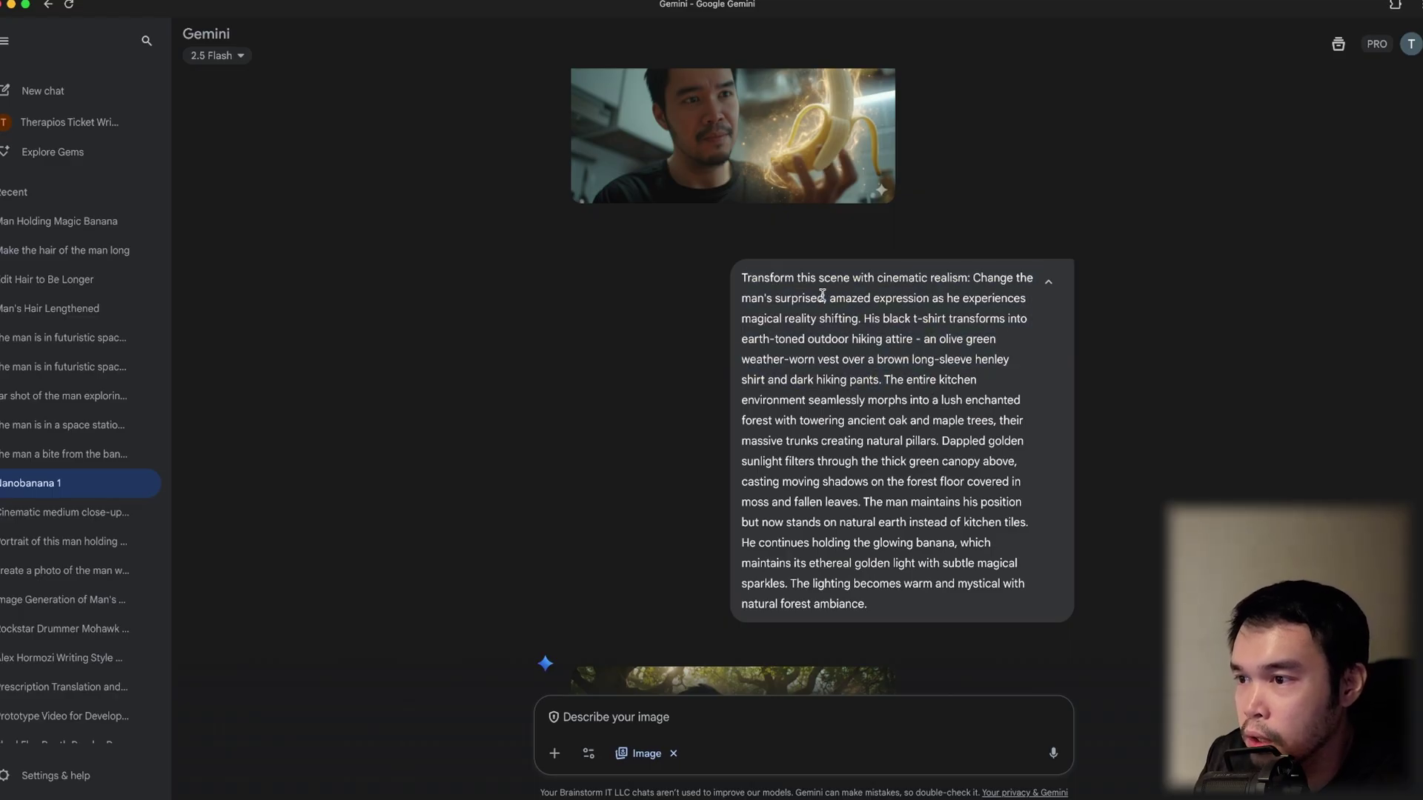
drag(822, 295, 958, 323)
click(870, 321)
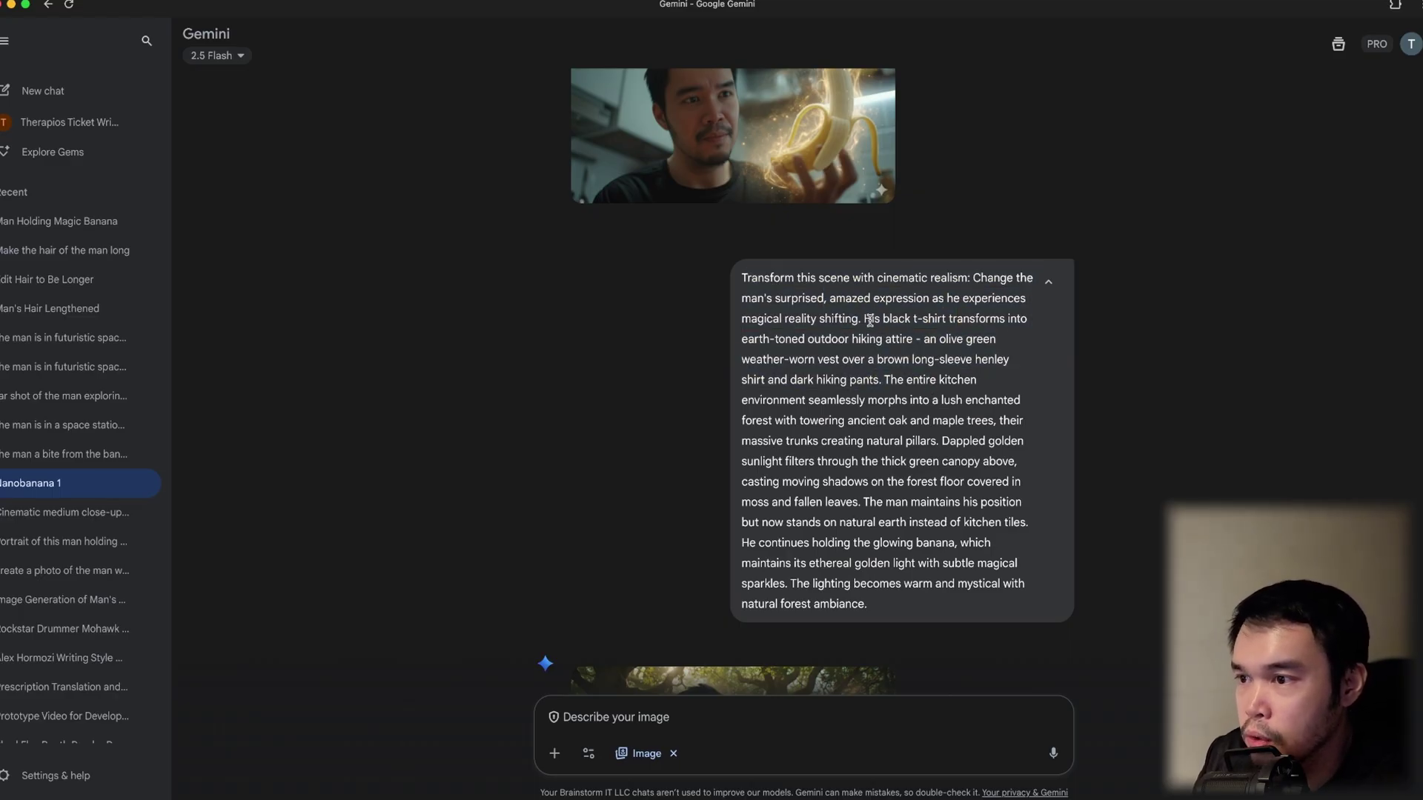
drag(865, 318, 926, 342)
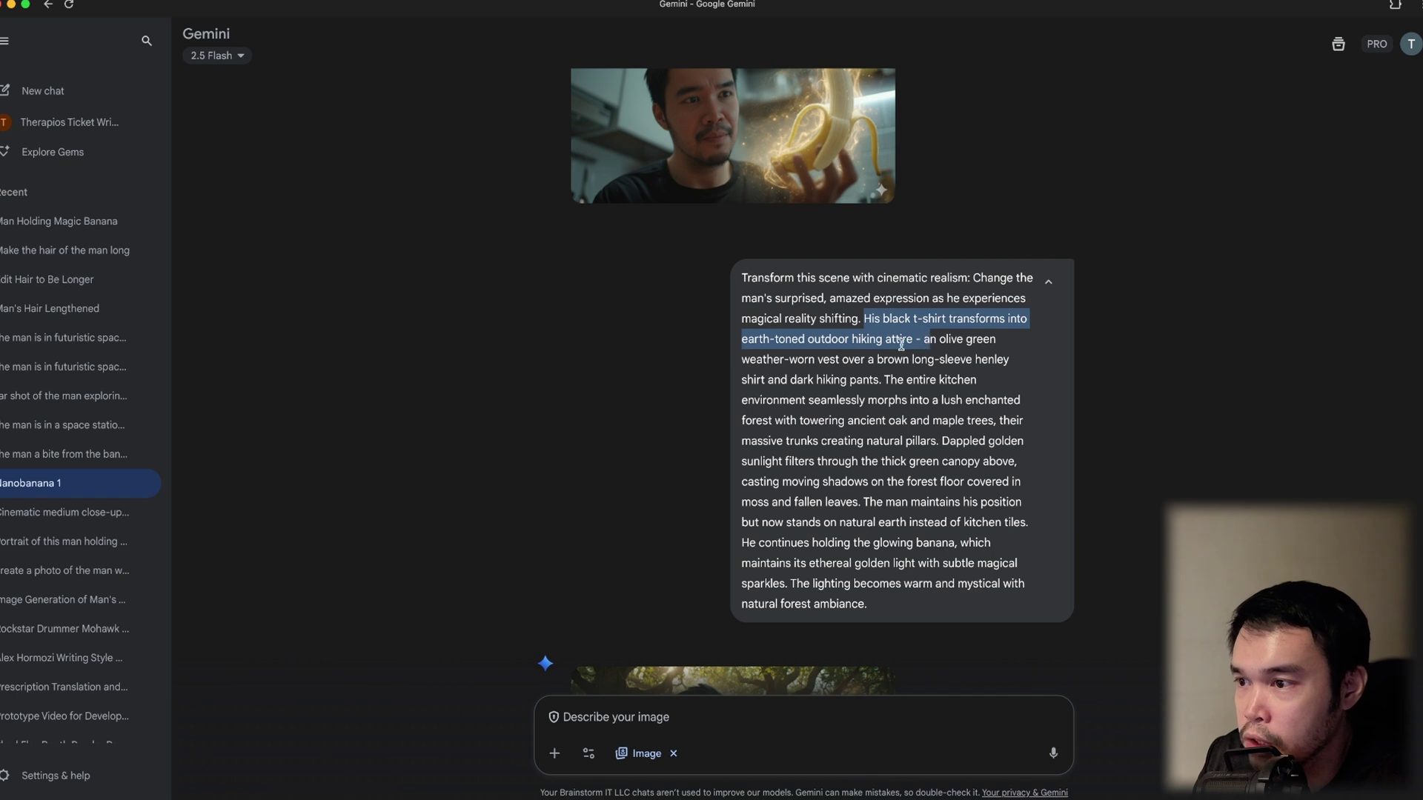
click(893, 340)
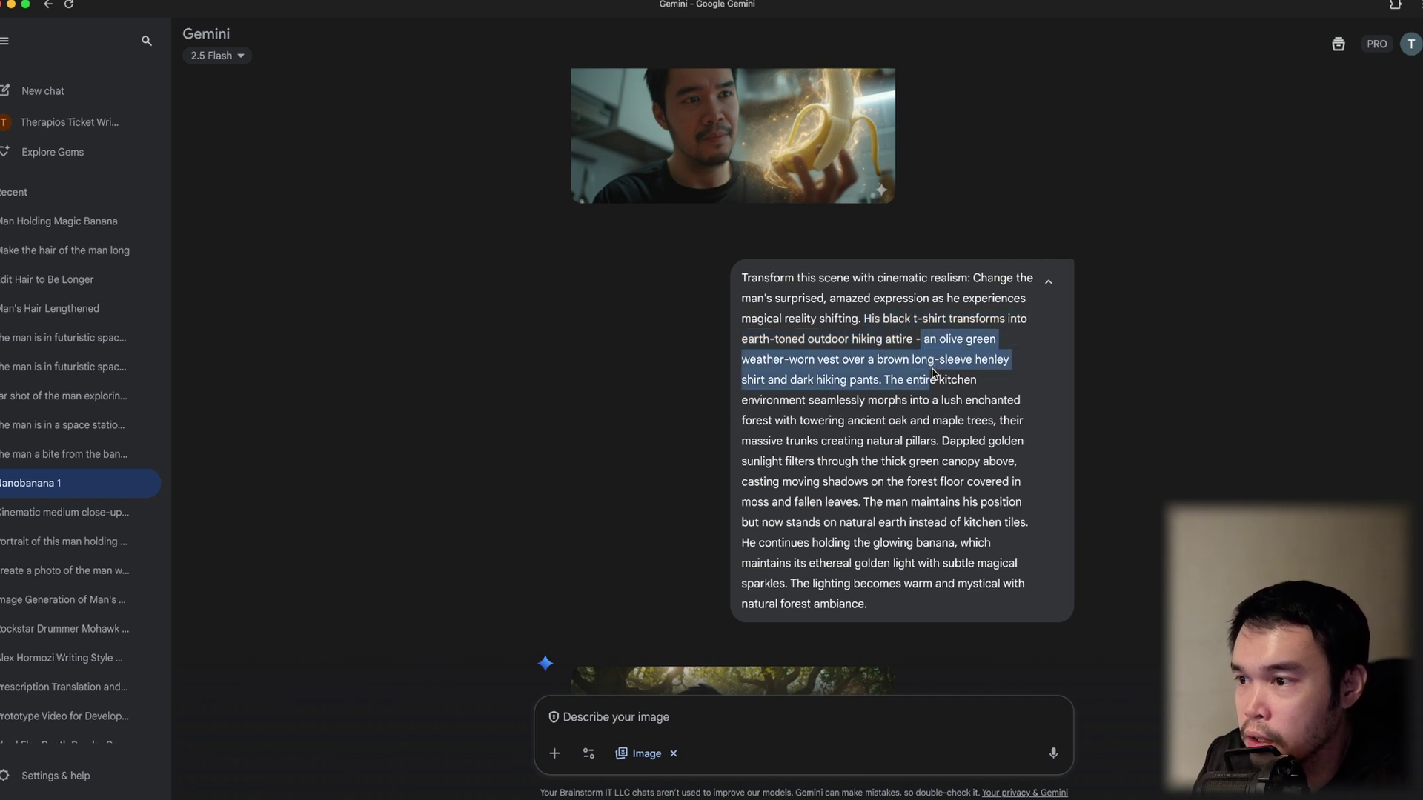
drag(924, 342, 934, 361)
scroll(935, 361, down, 3)
mouse_move(733, 541)
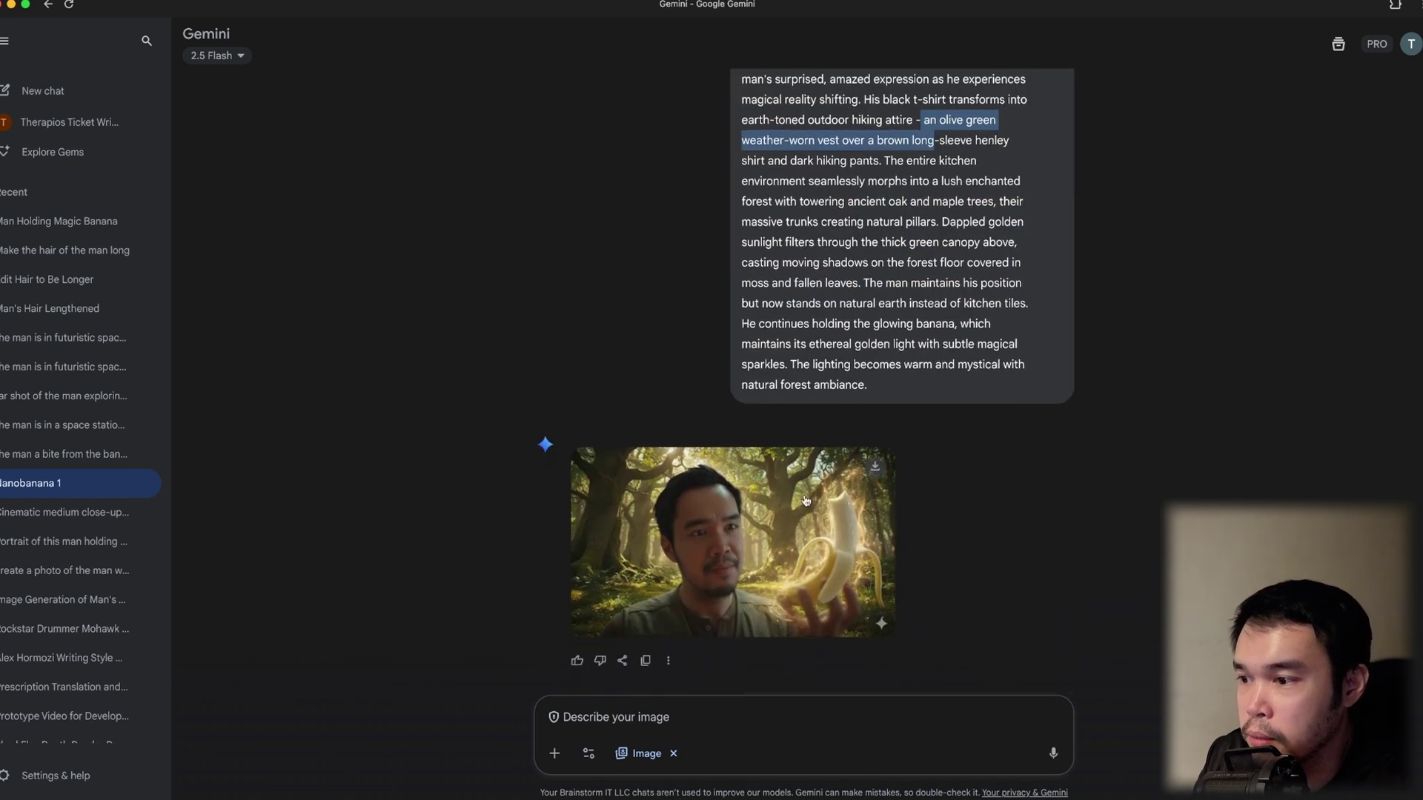
click(1153, 521)
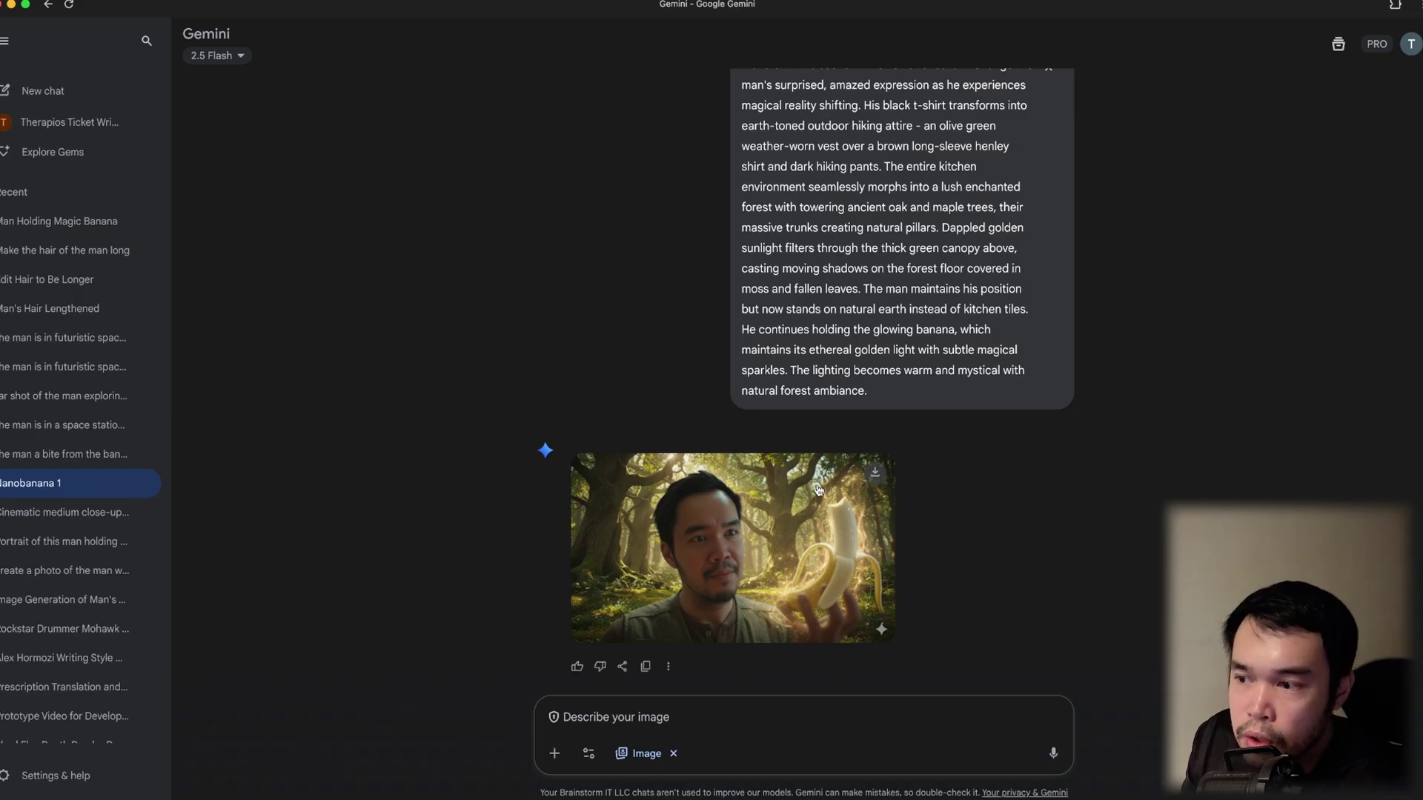
Open the bitten-banana kitchen image full-size.
scroll(818, 490, up, 5)
scroll(801, 370, up, 5)
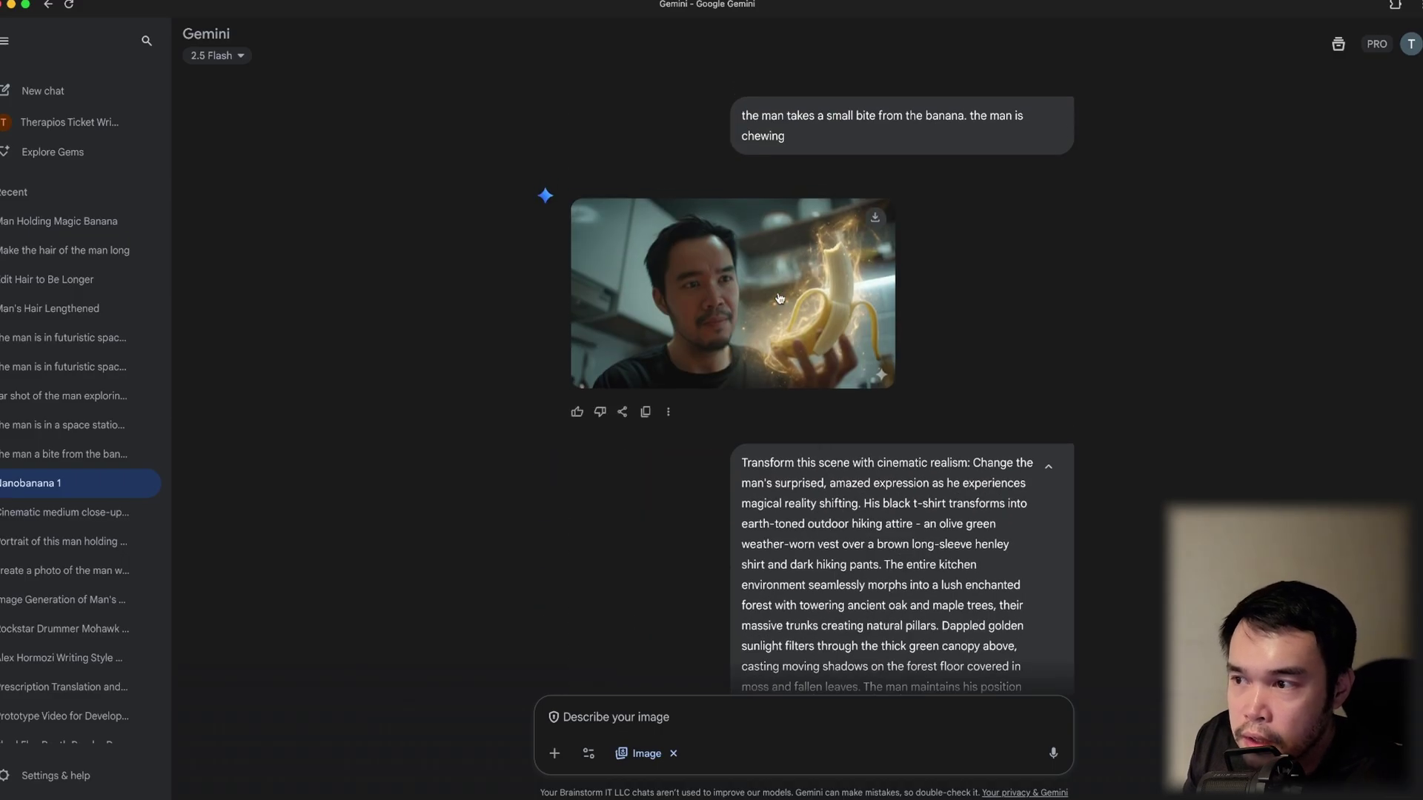
click(782, 300)
Copy the kitchen glowing-banana image and paste it into a new Gemini chat prompt.
right_click(811, 316)
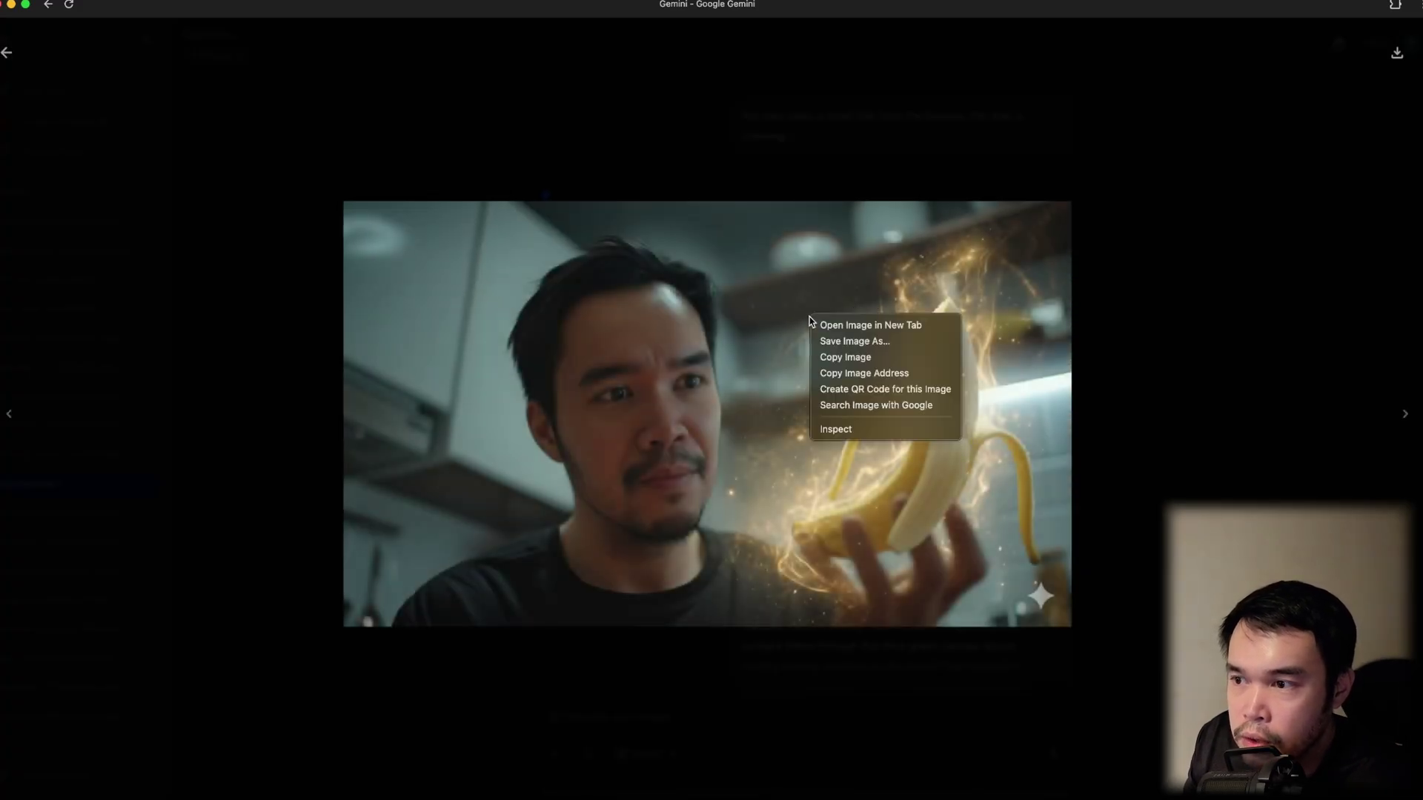
click(852, 358)
click(741, 181)
click(59, 92)
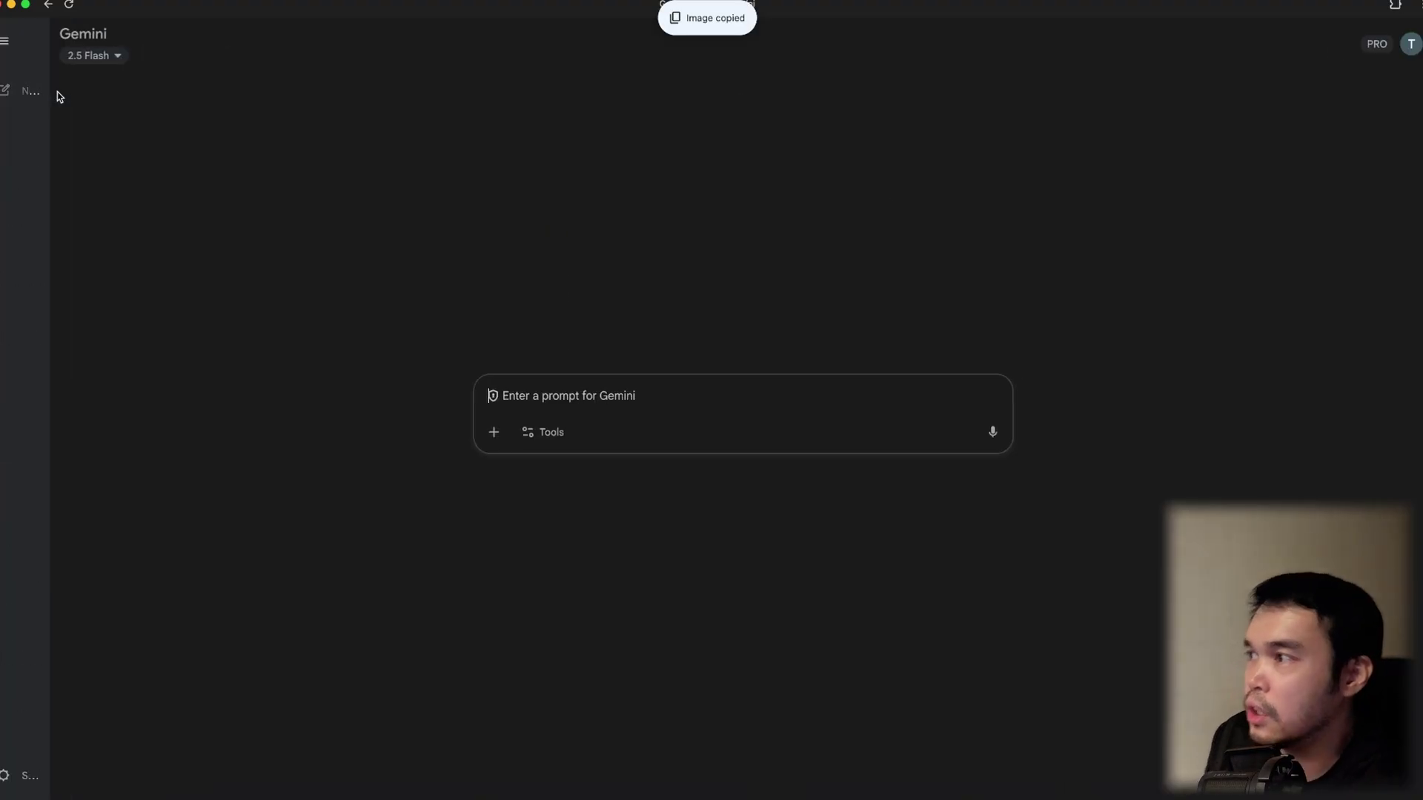
key(super+v)
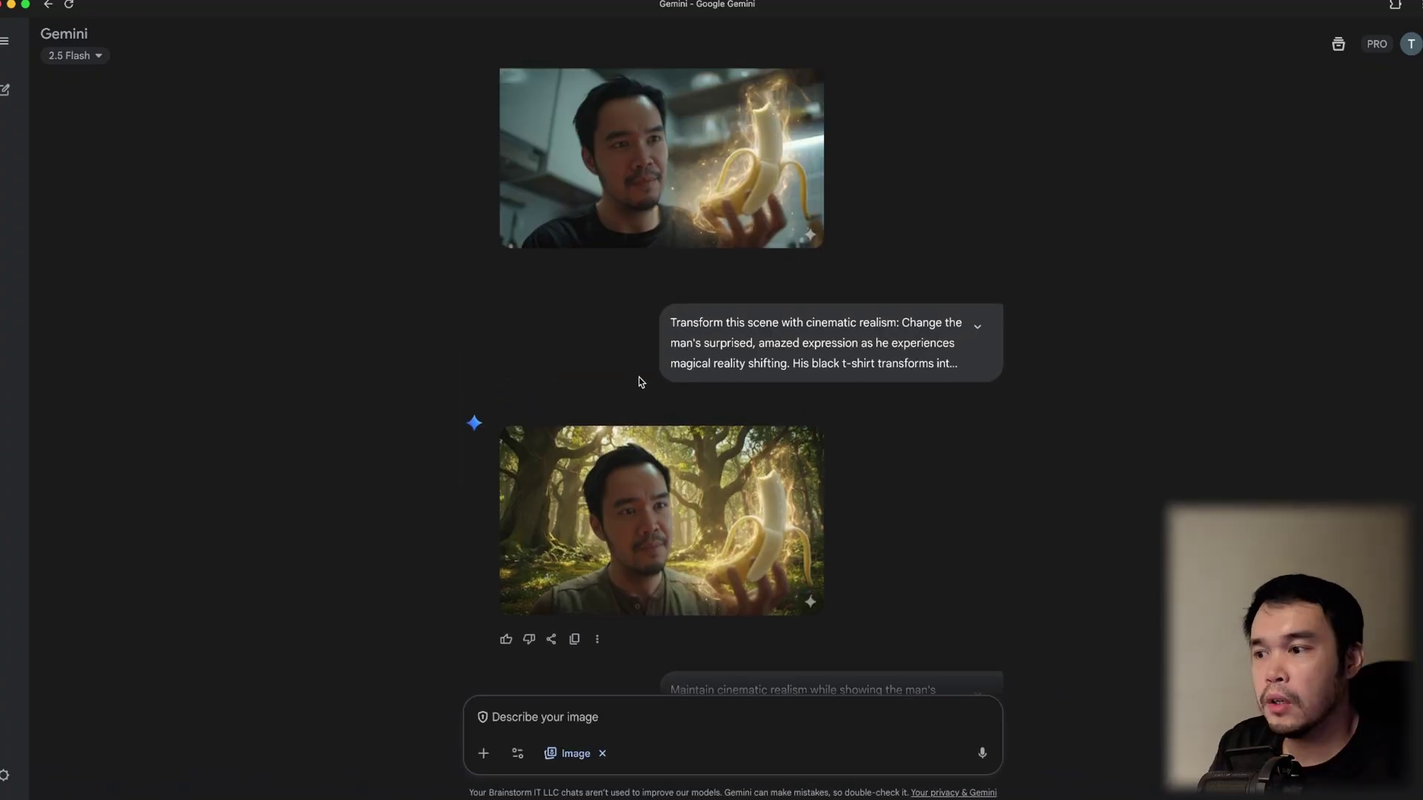
Scroll the chat to the sunlit-forest image and its 'Maintain cinematic realism' prompt.
scroll(639, 382, down, 1)
scroll(687, 430, up, 1)
scroll(667, 415, down, 2)
scroll(658, 396, up, 2)
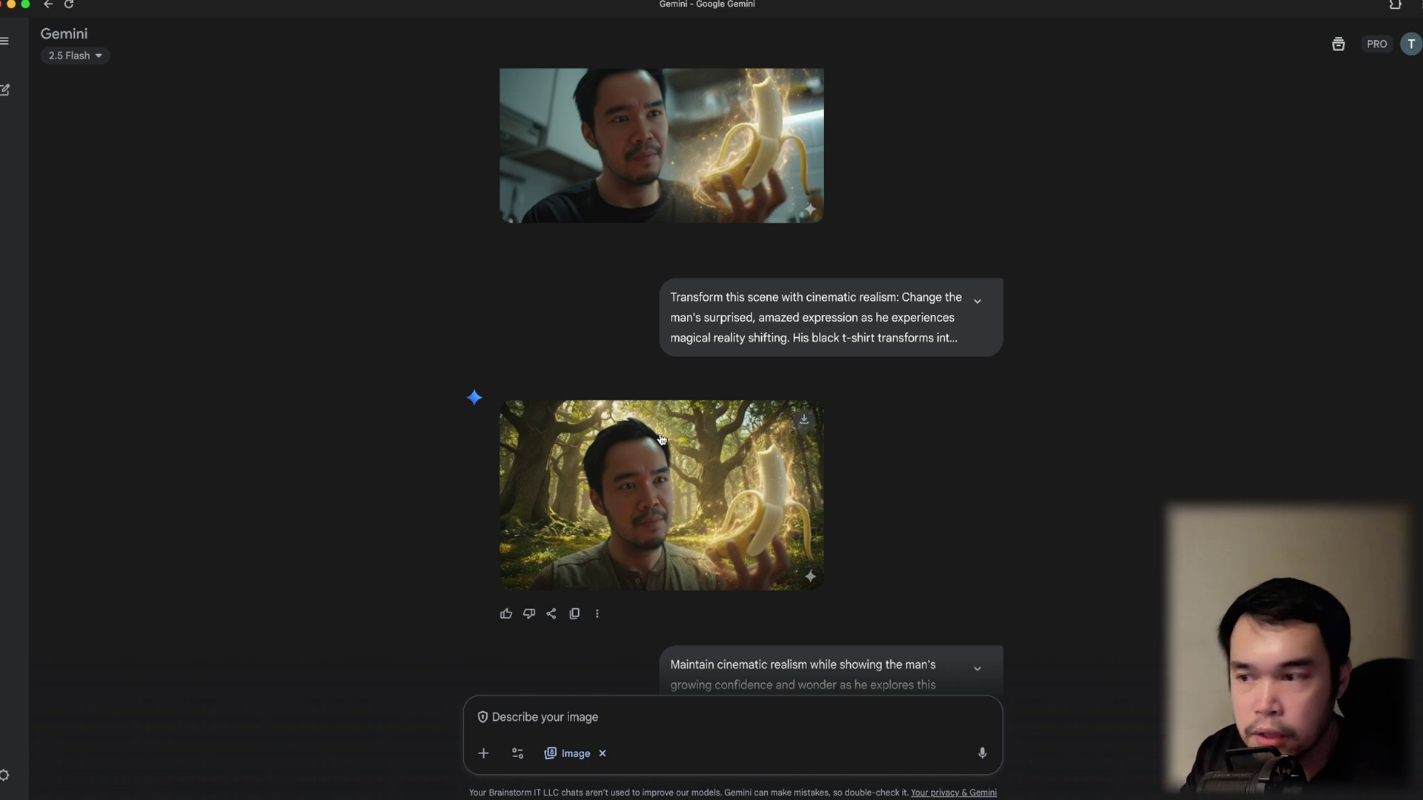
scroll(661, 439, down, 3)
scroll(661, 445, down, 1)
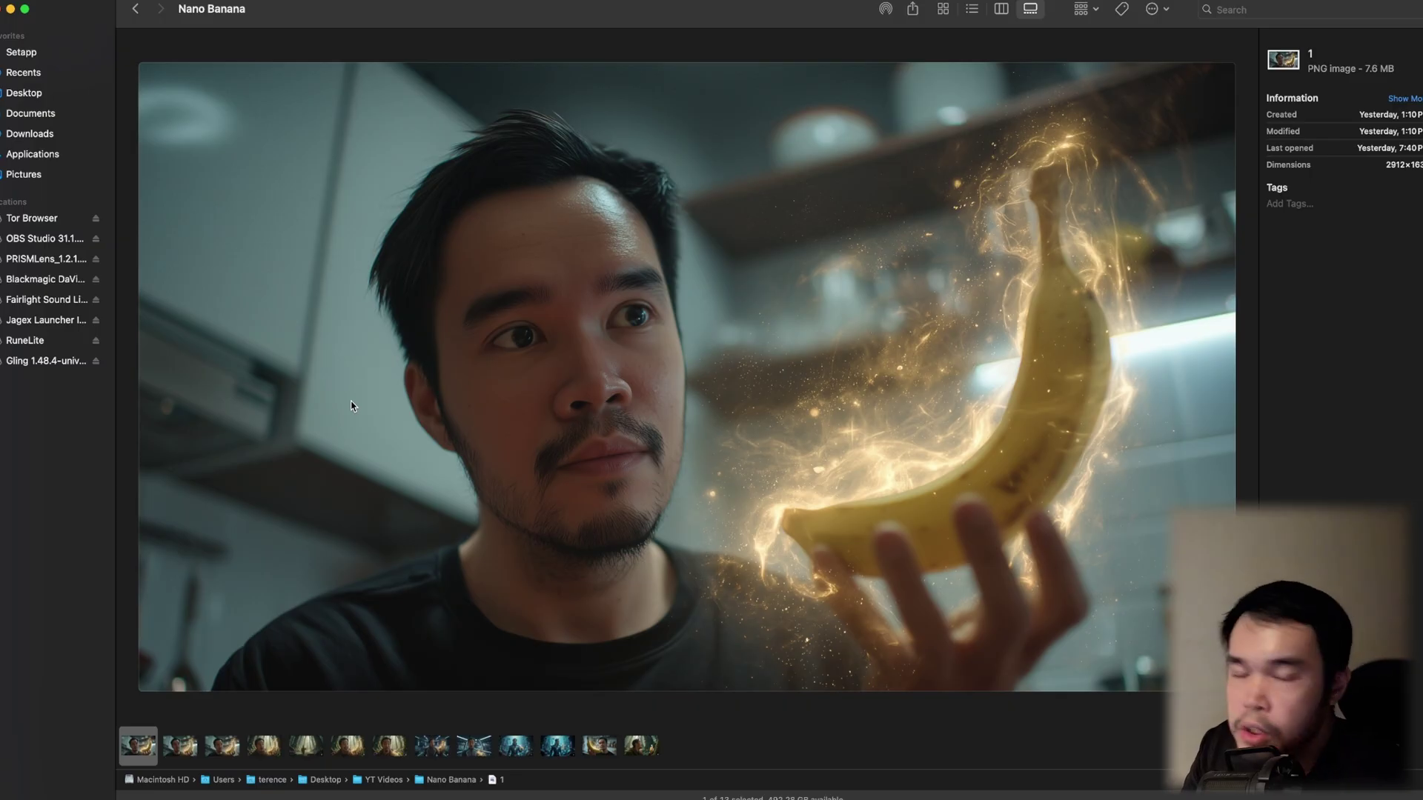
Preview the Nano Banana stills in turn: peeled, bitten, forest, spaceship, then underwater 11.png.
key(Right)
key(Left)
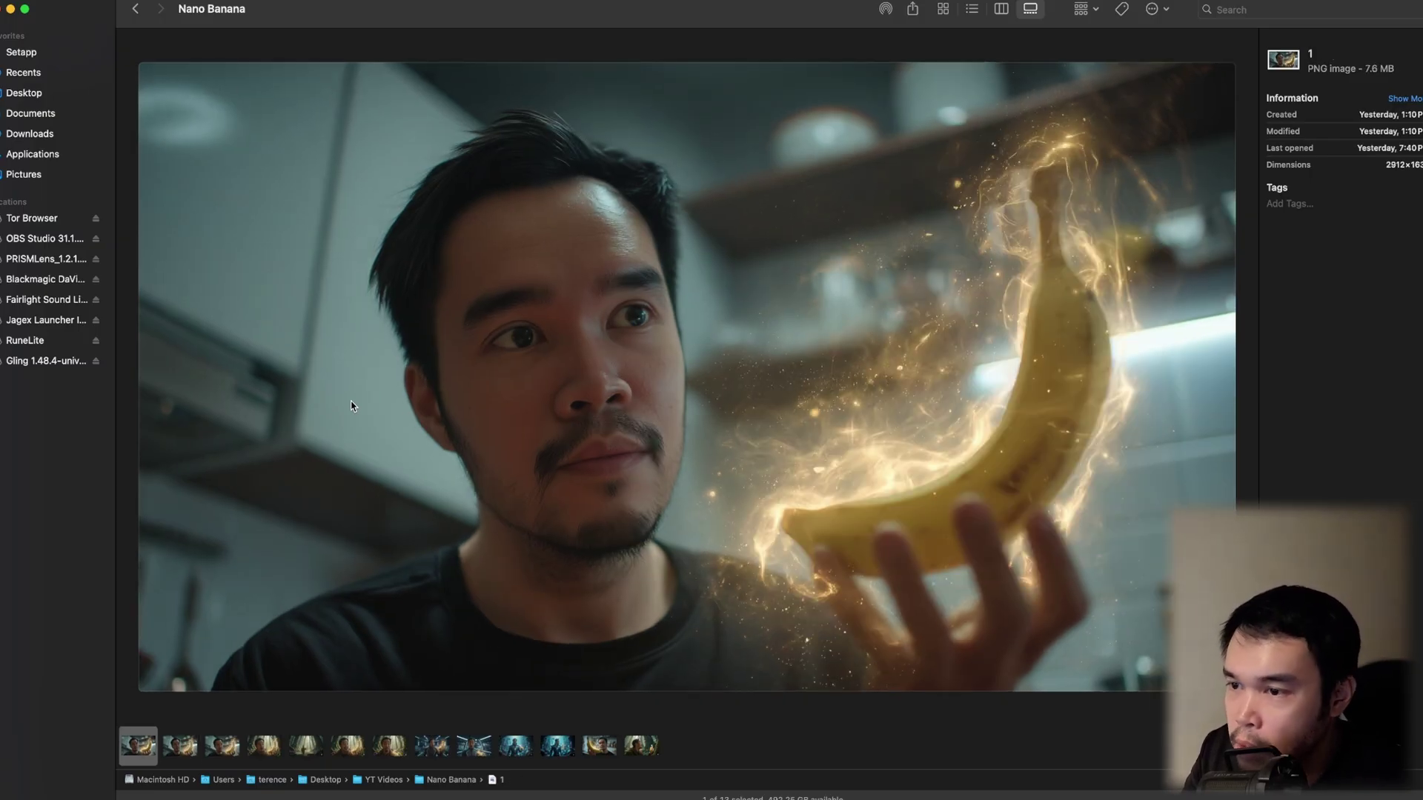
key(Right)
key(Right)
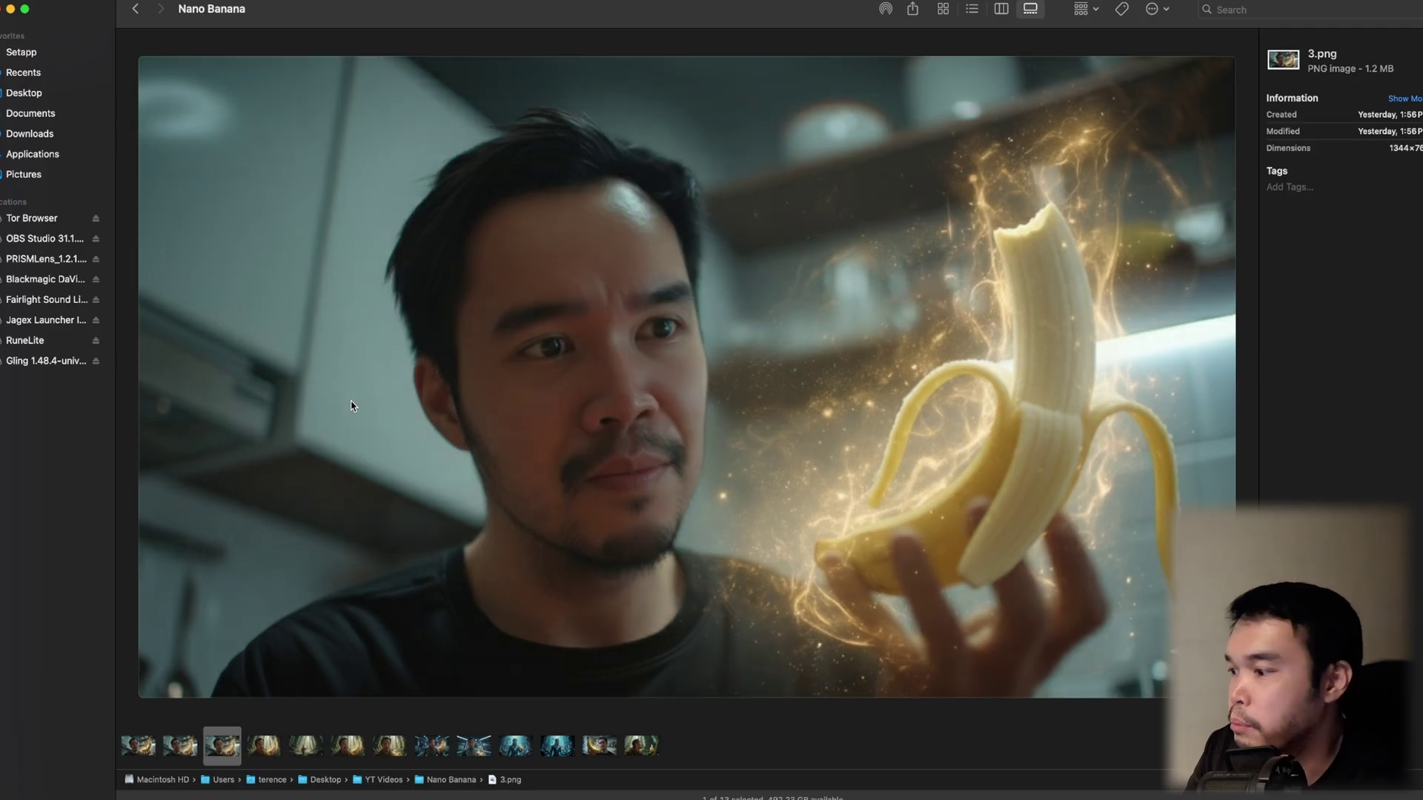
key(Right)
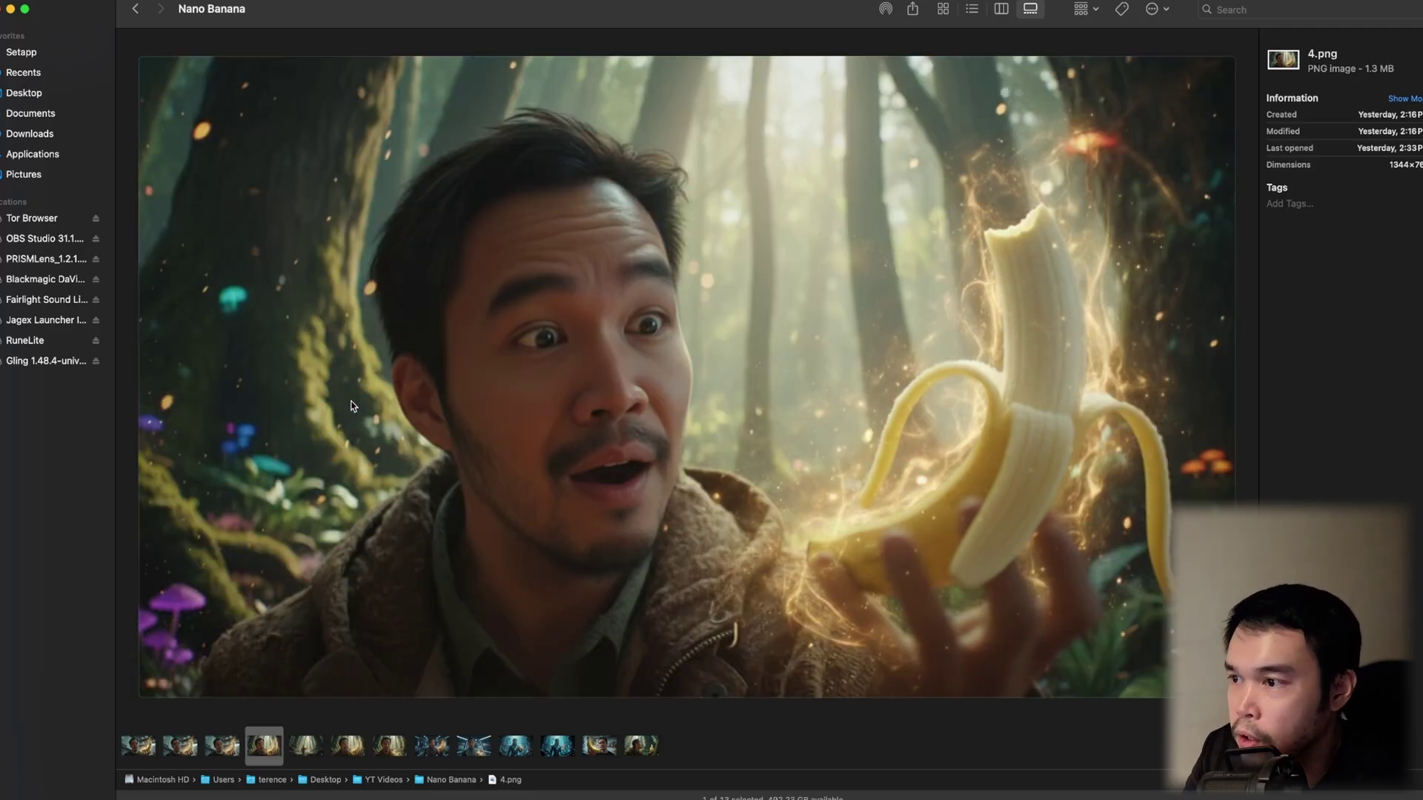
key(Right)
key(Right)
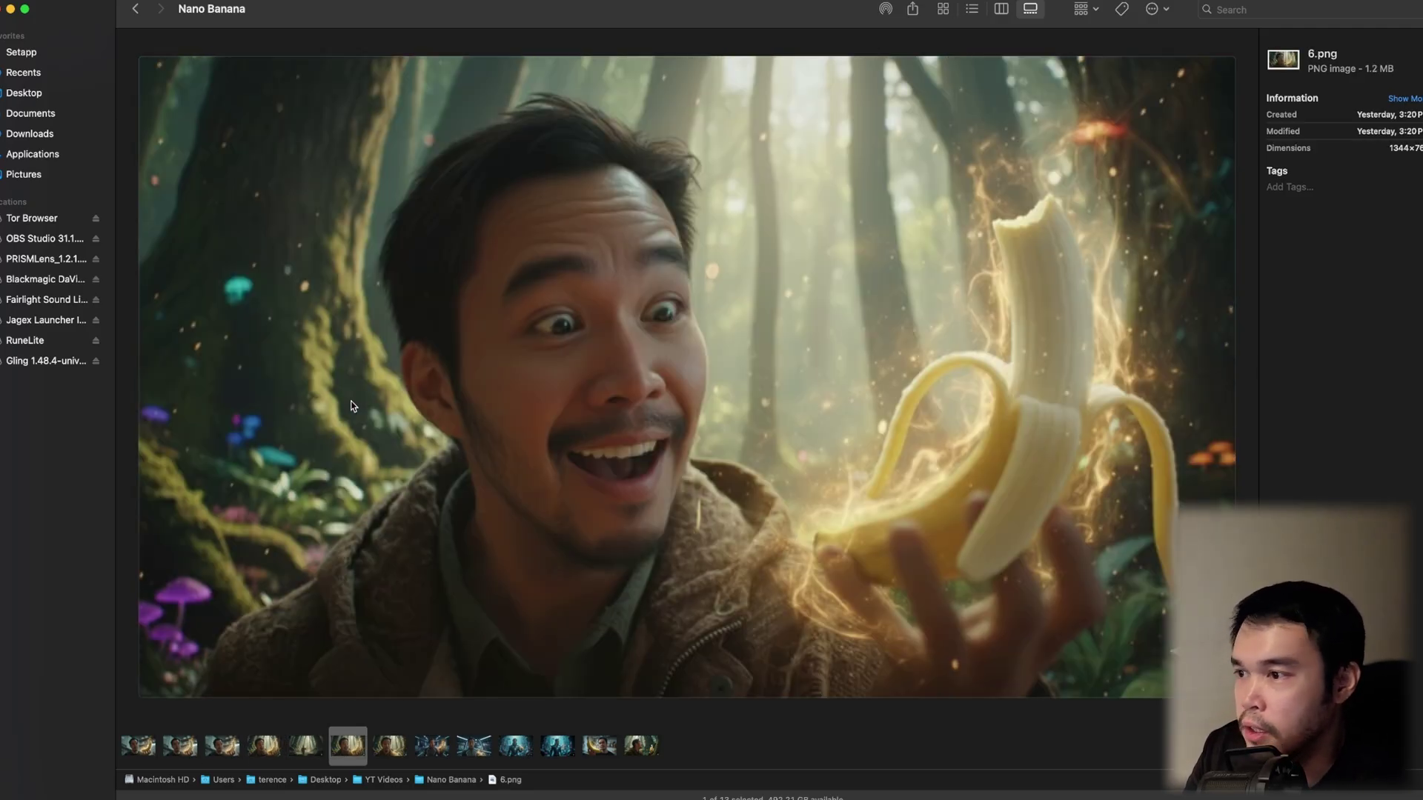
key(Right)
key(Right)
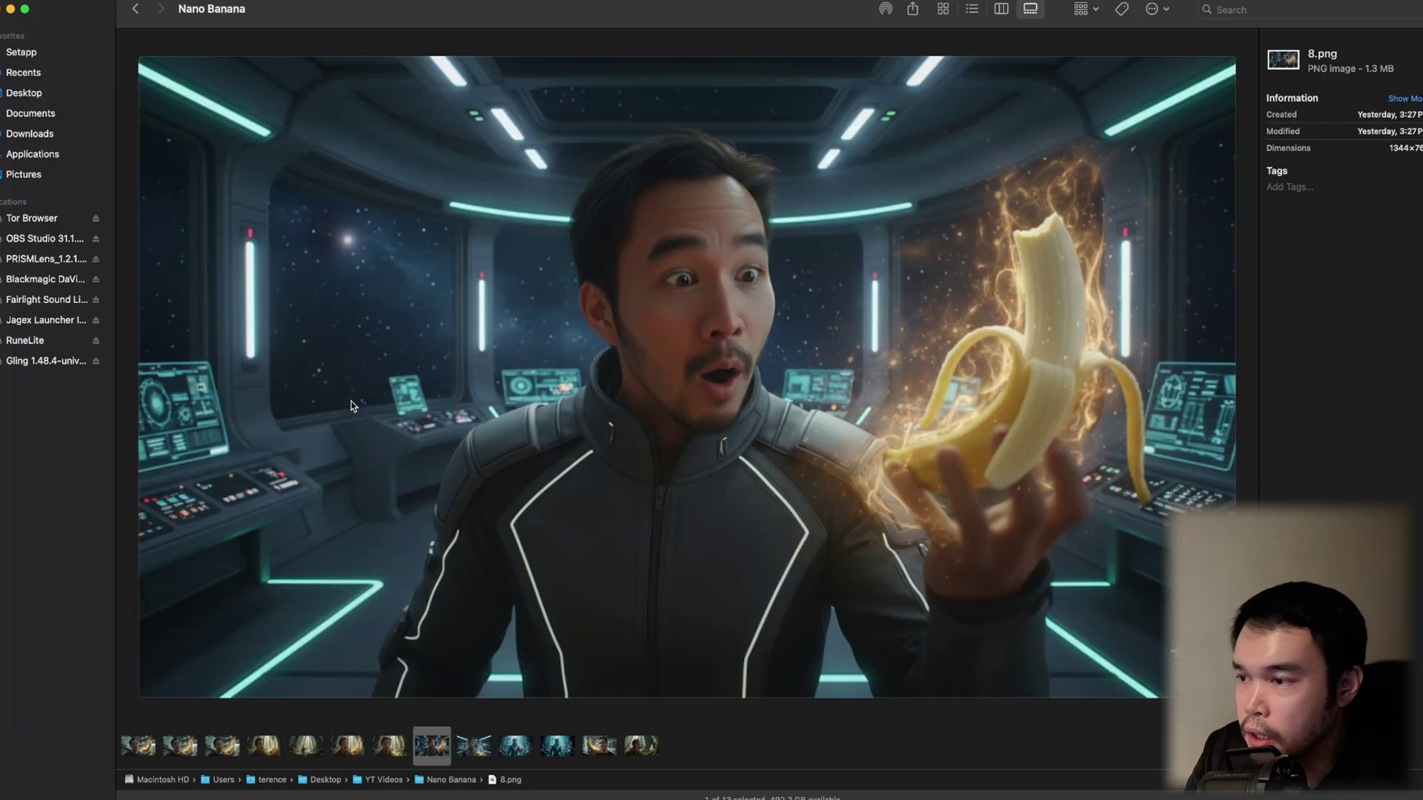
key(Right)
key(Right)
key(Right)
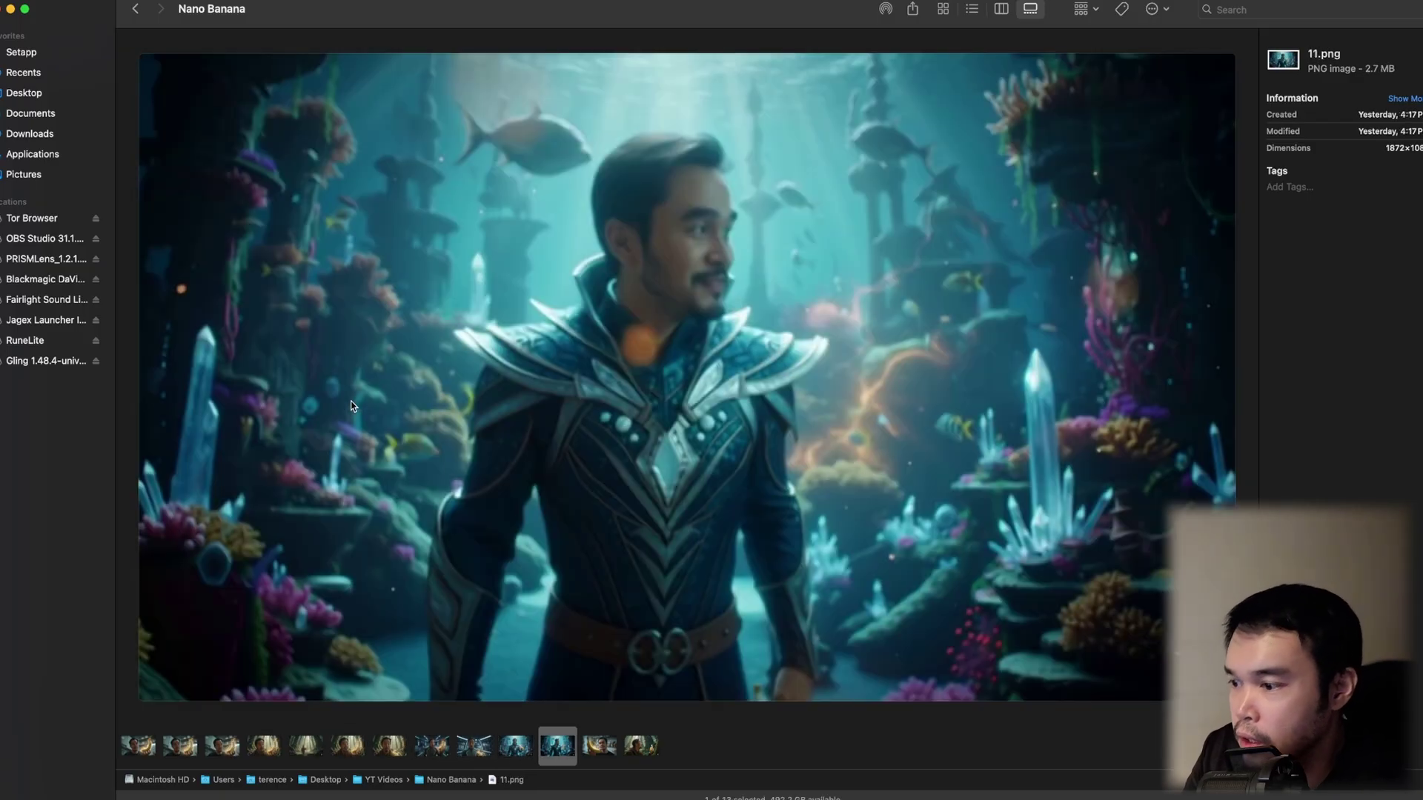
key(Right)
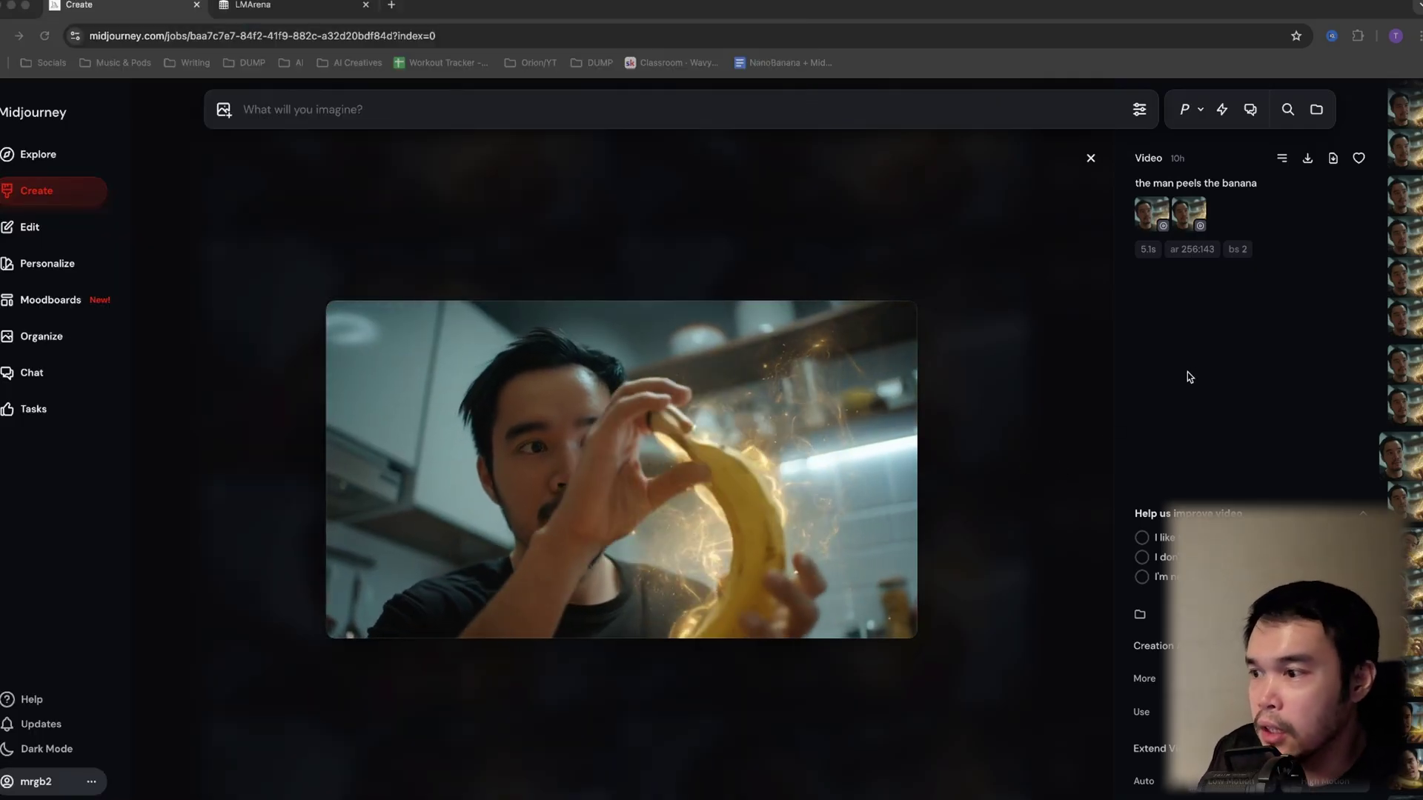
Drop the first glowing-banana still onto Starting Frame, then return to the grid.
click(223, 109)
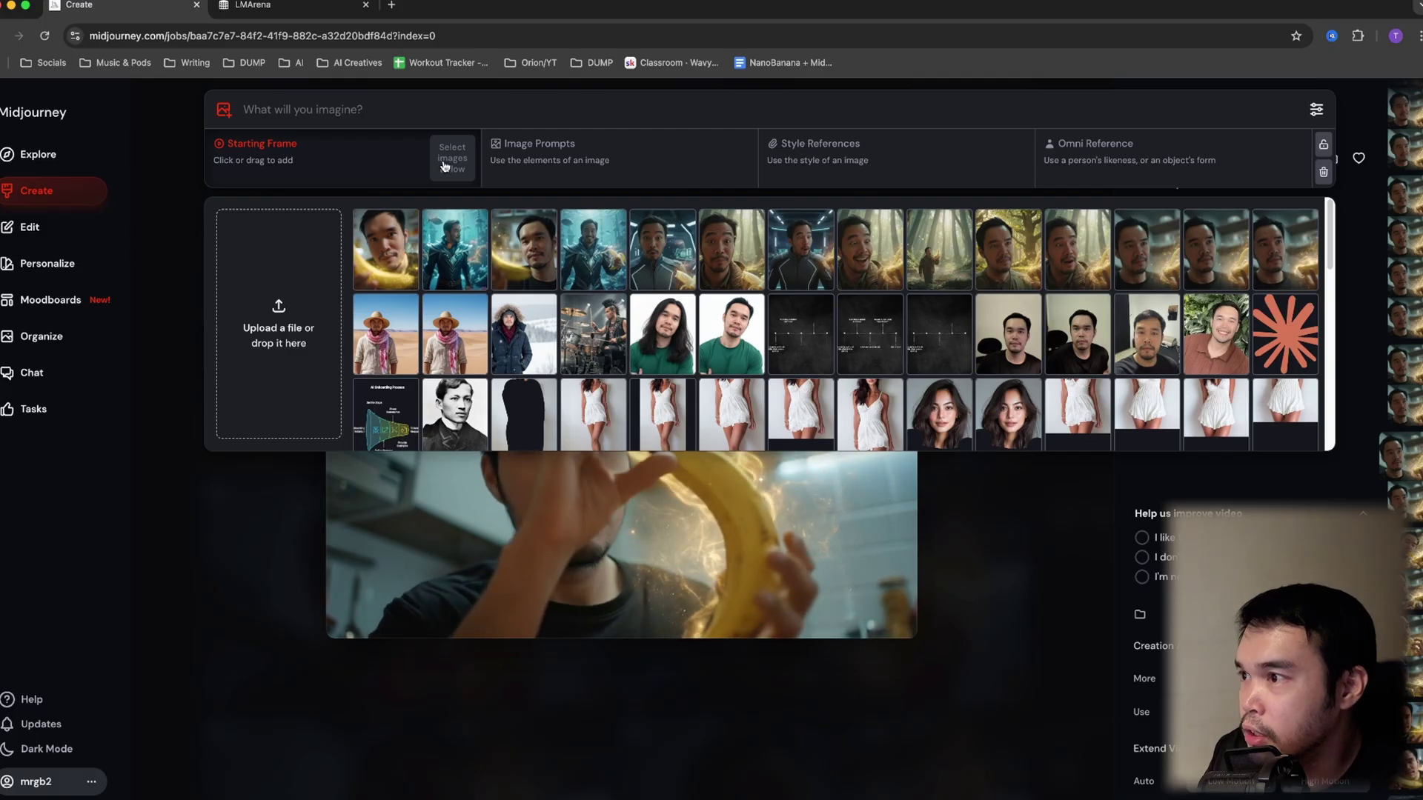
drag(339, 722, 385, 186)
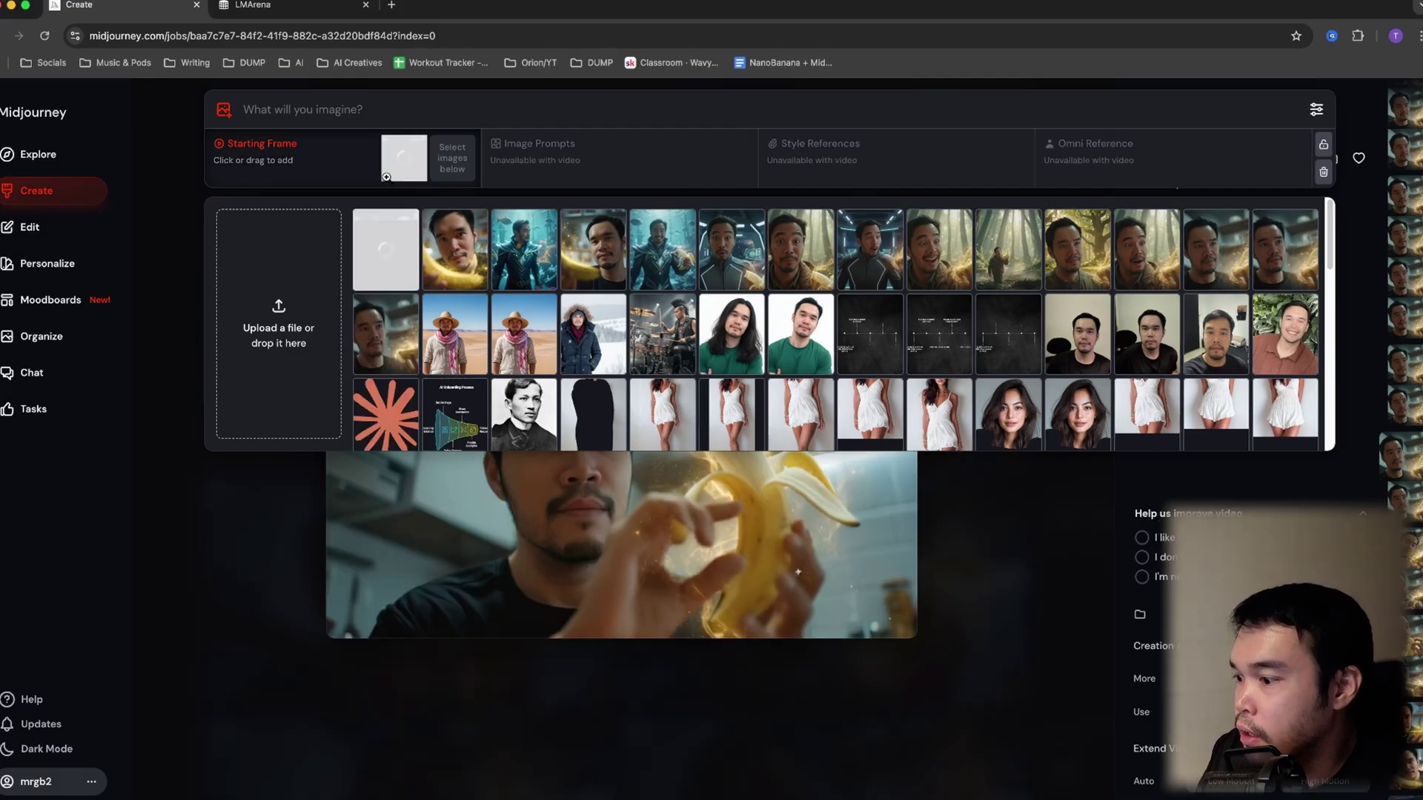
click(94, 789)
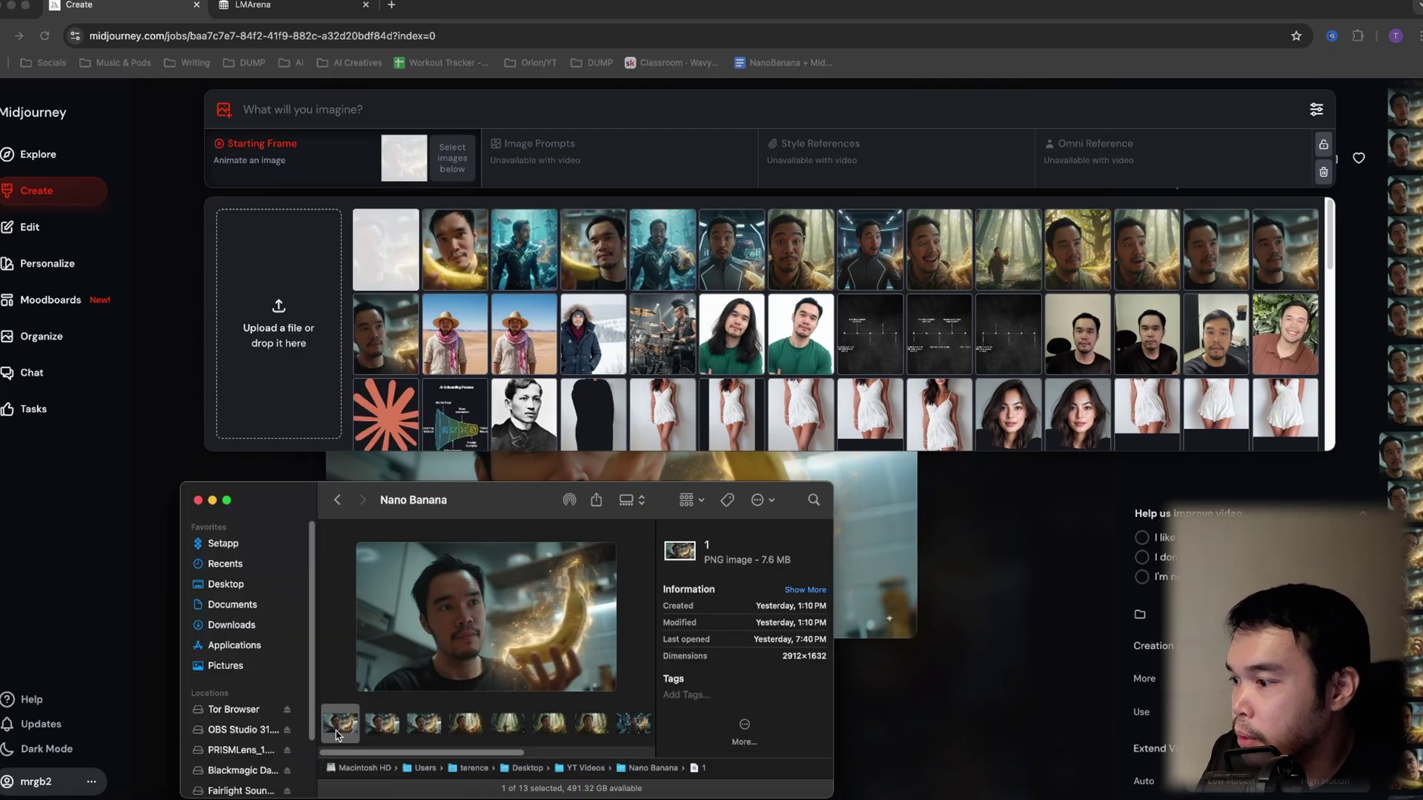
click(380, 734)
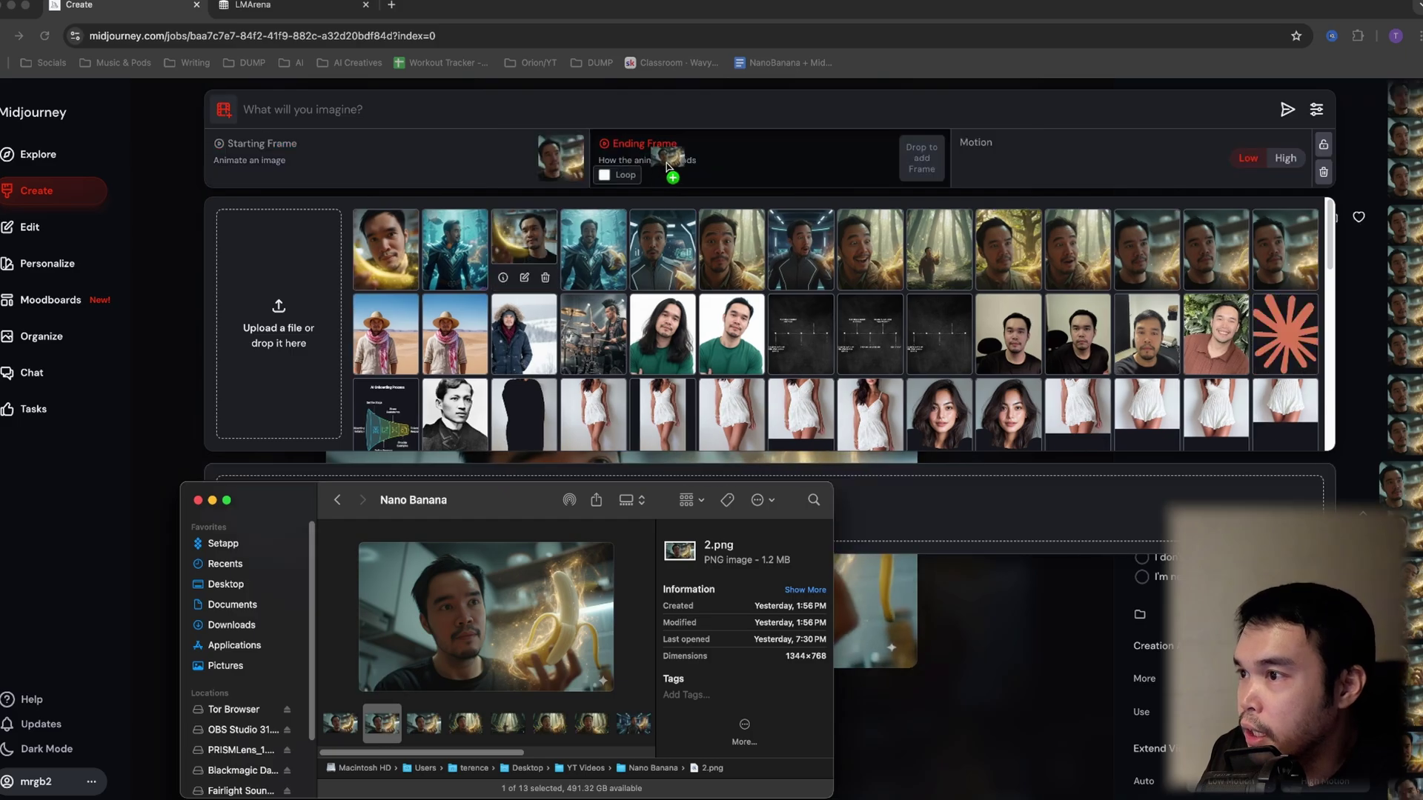
click(665, 164)
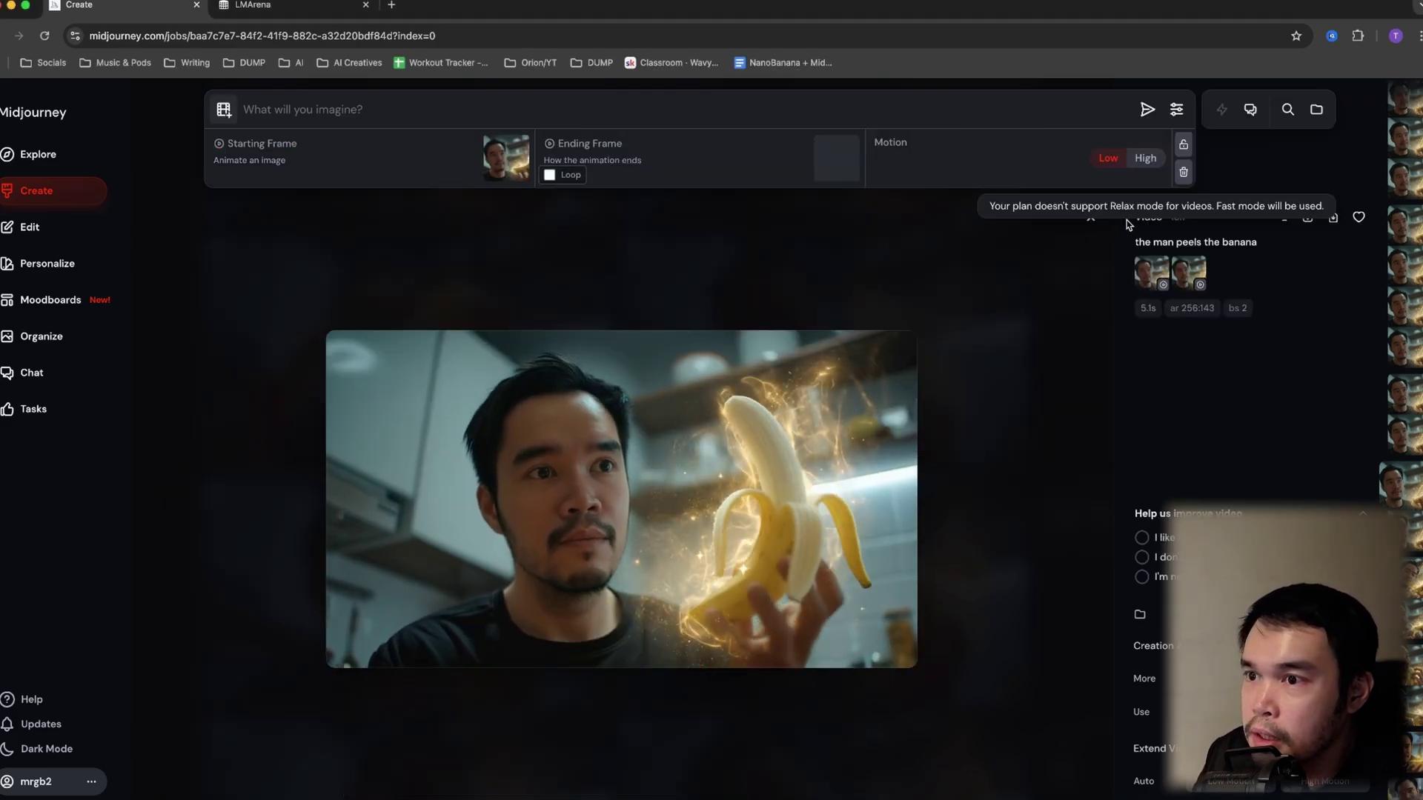
mouse_move(1195, 243)
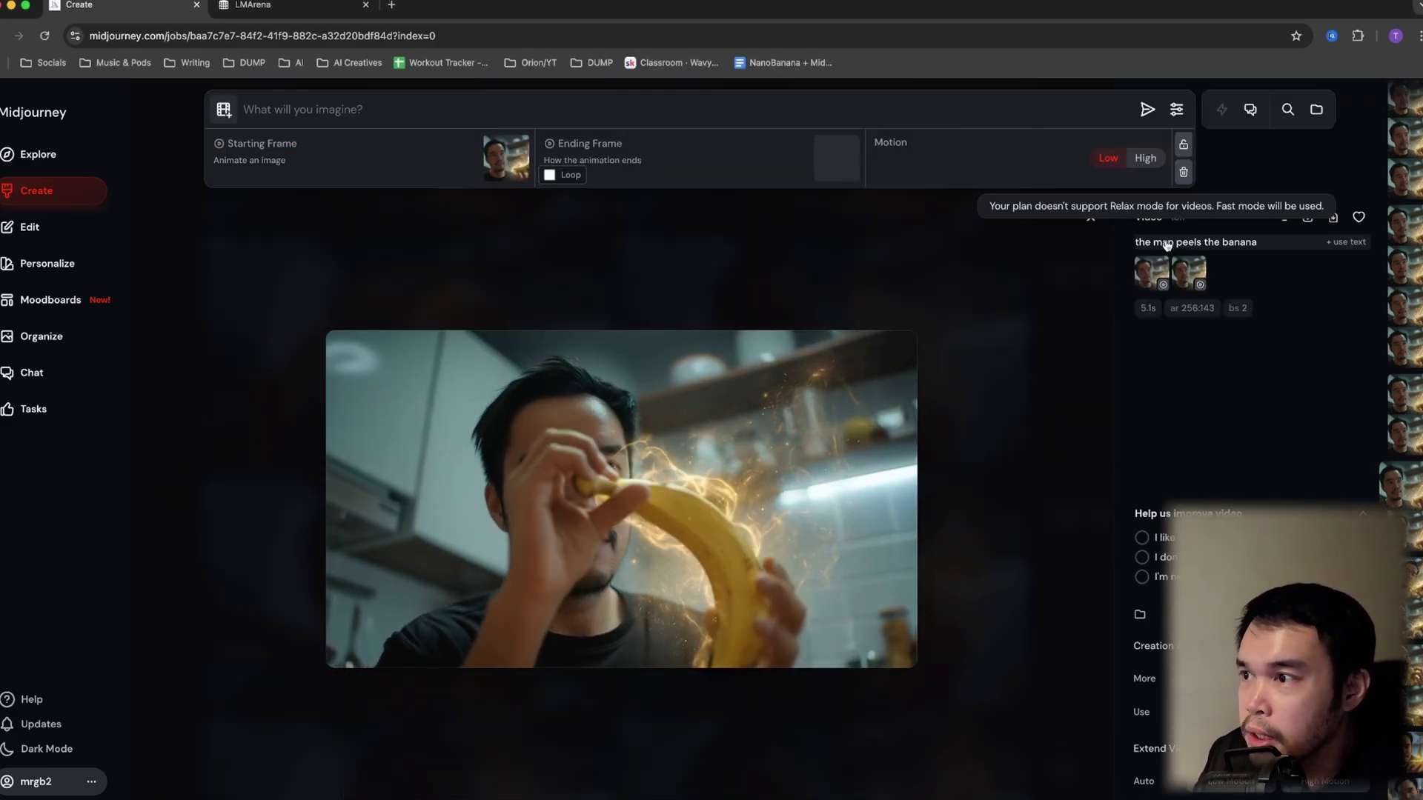
key(Escape)
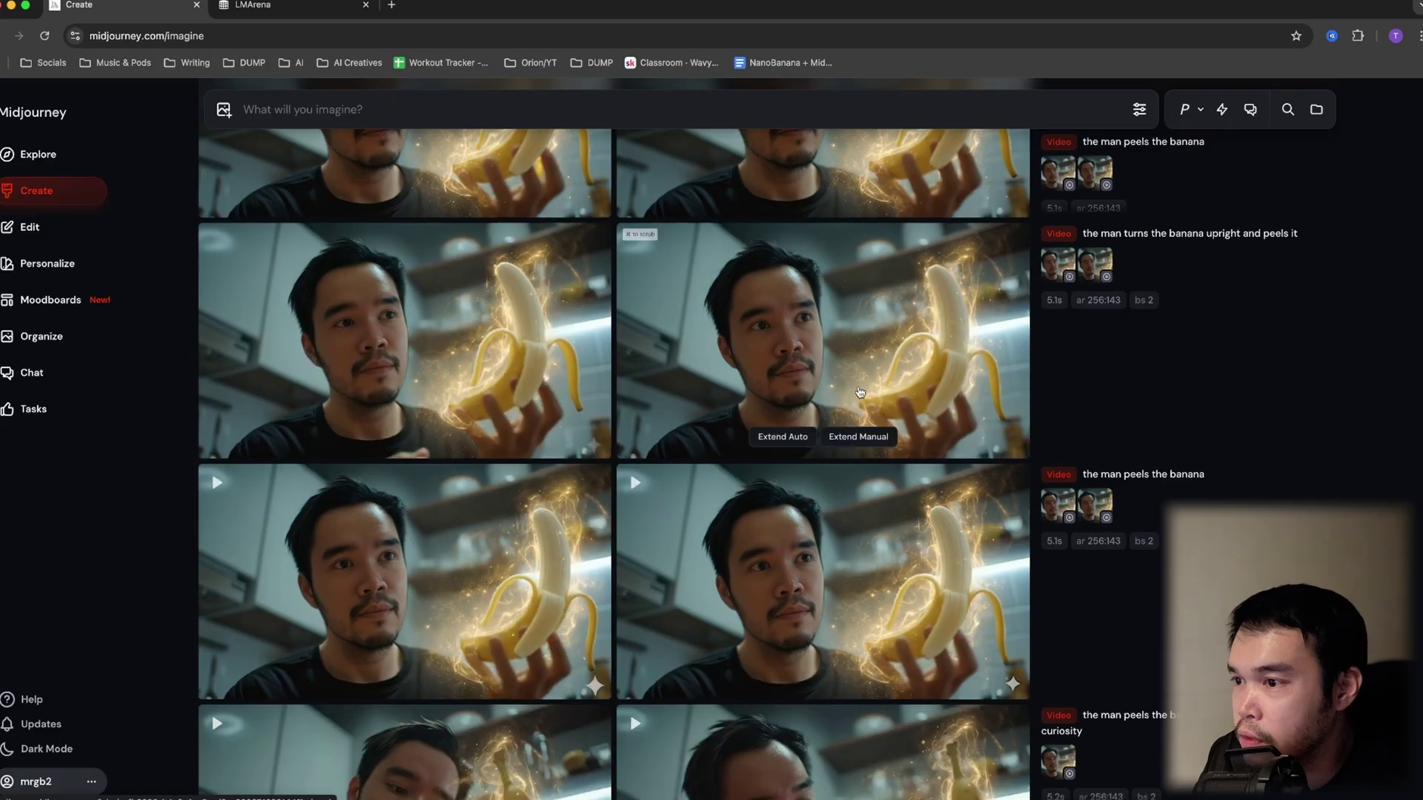
click(489, 556)
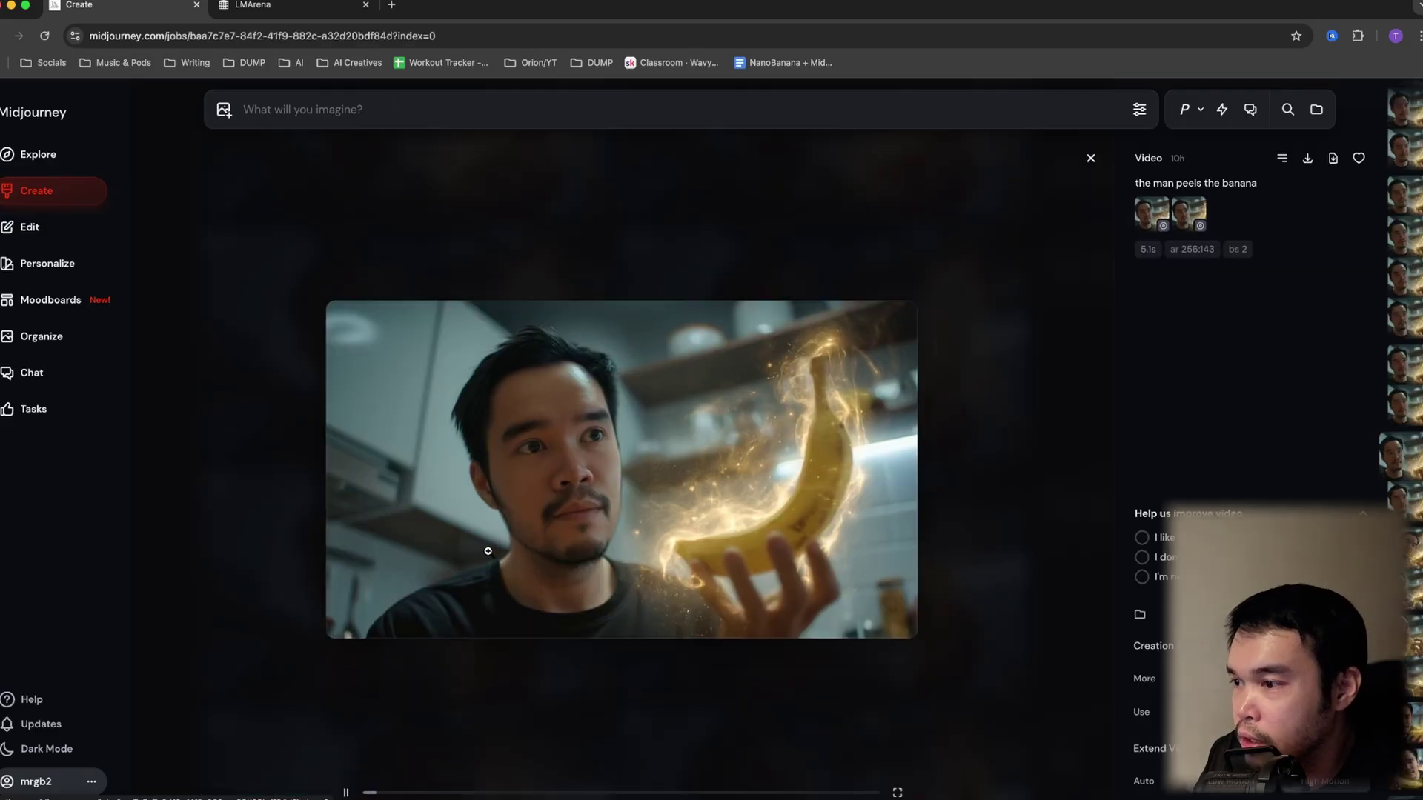
key(Escape)
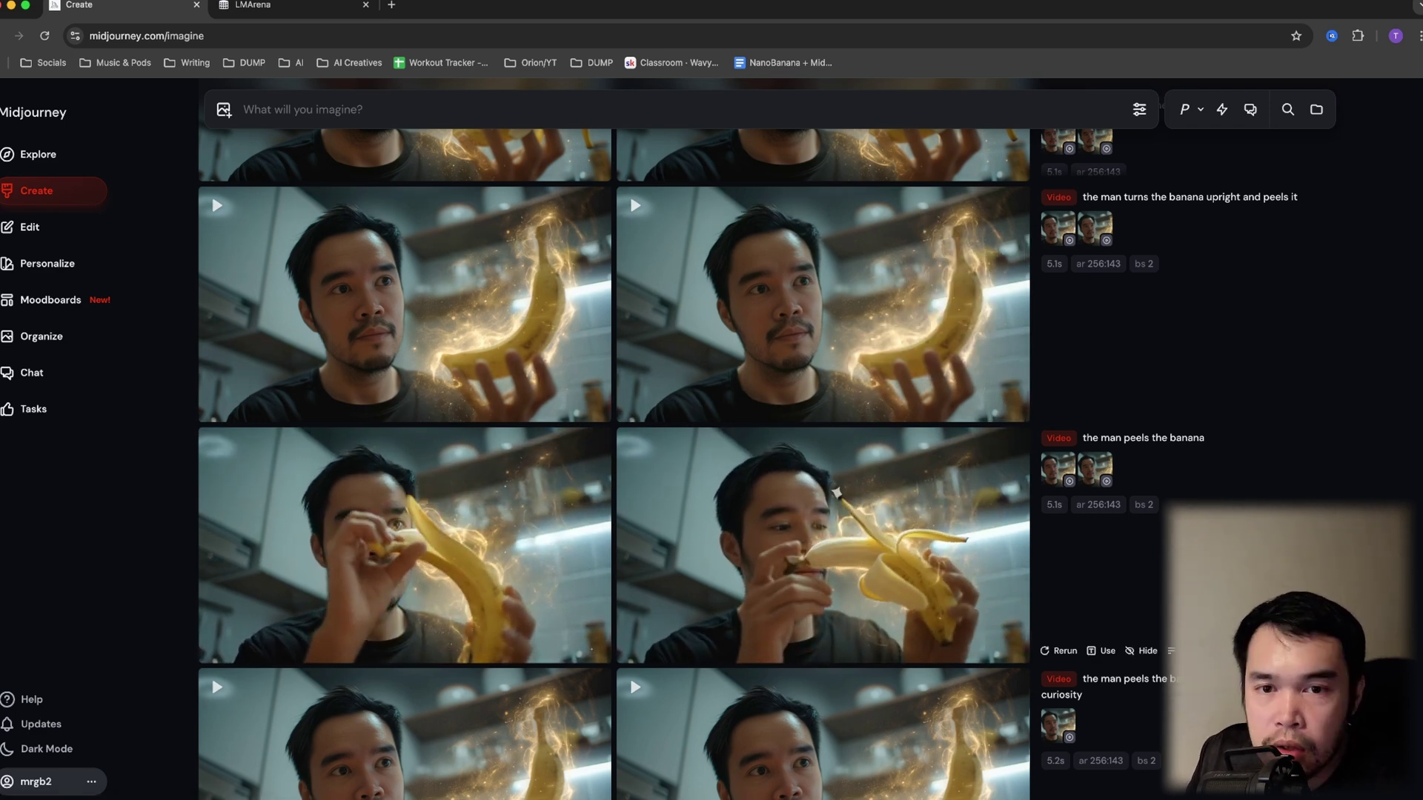
Find the first-bite video in the grid and reuse its prompt and starting frame.
scroll(376, 521, up, 1)
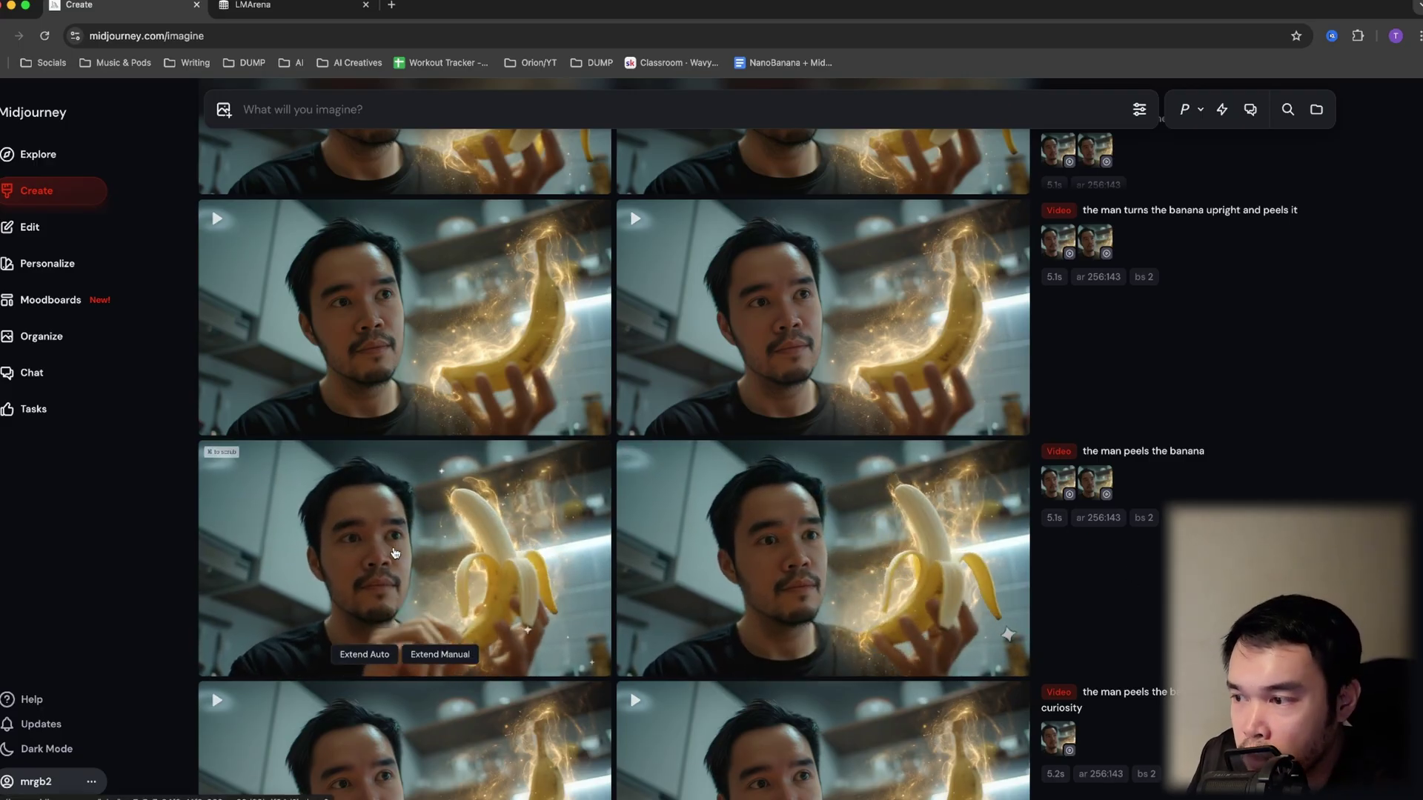
scroll(395, 553, up, 5)
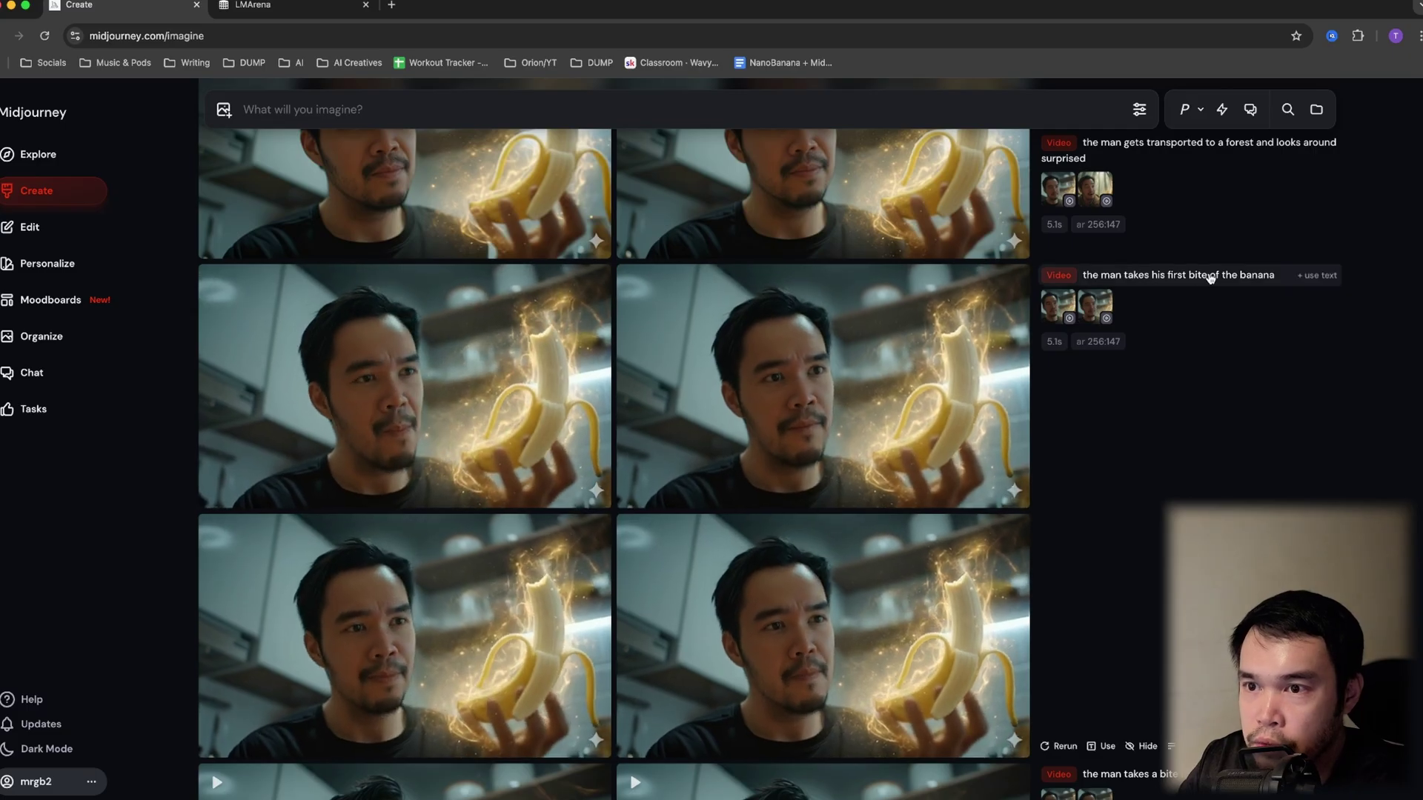
scroll(701, 404, down, 2)
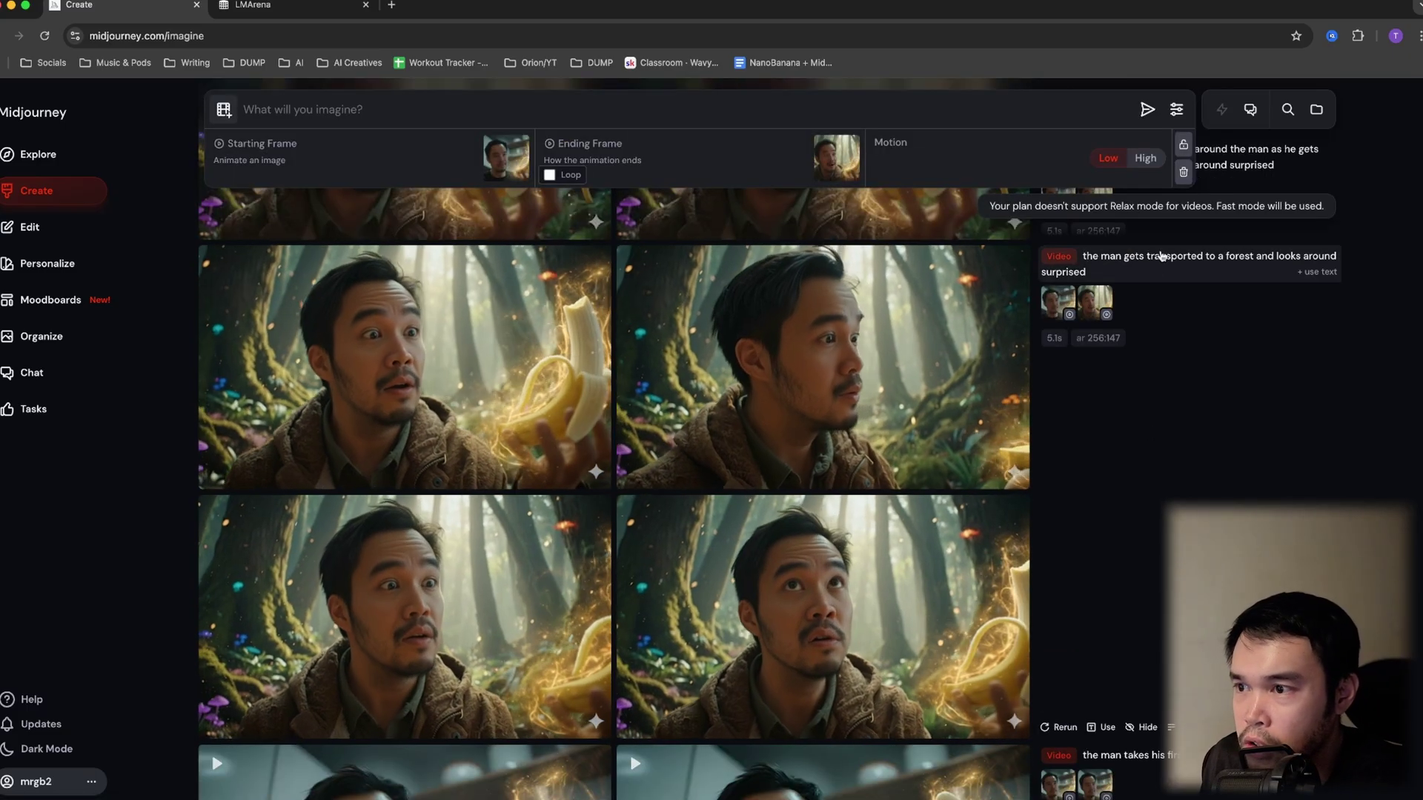
scroll(893, 492, up, 2)
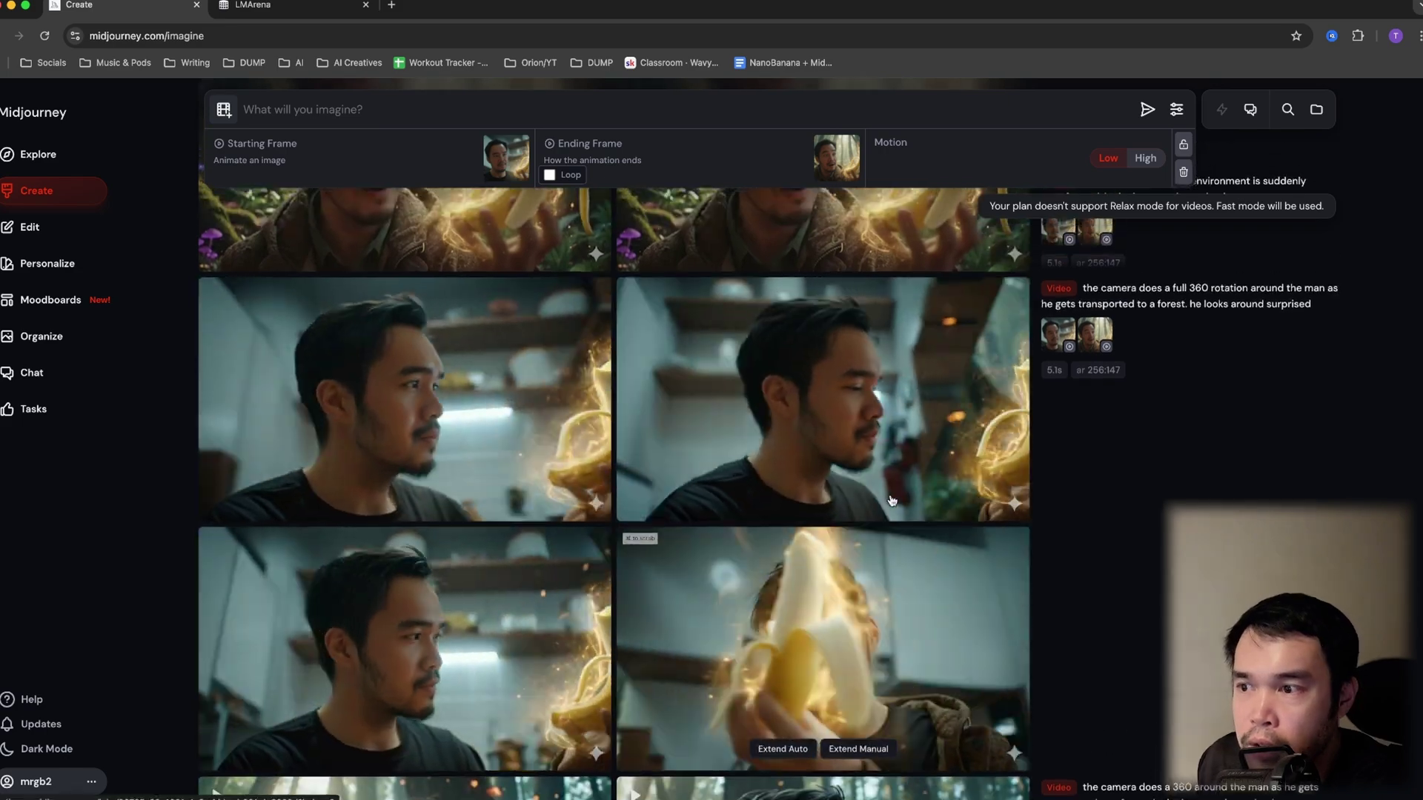
scroll(893, 497, up, 3)
scroll(893, 501, up, 2)
scroll(964, 393, up, 2)
scroll(1038, 296, up, 2)
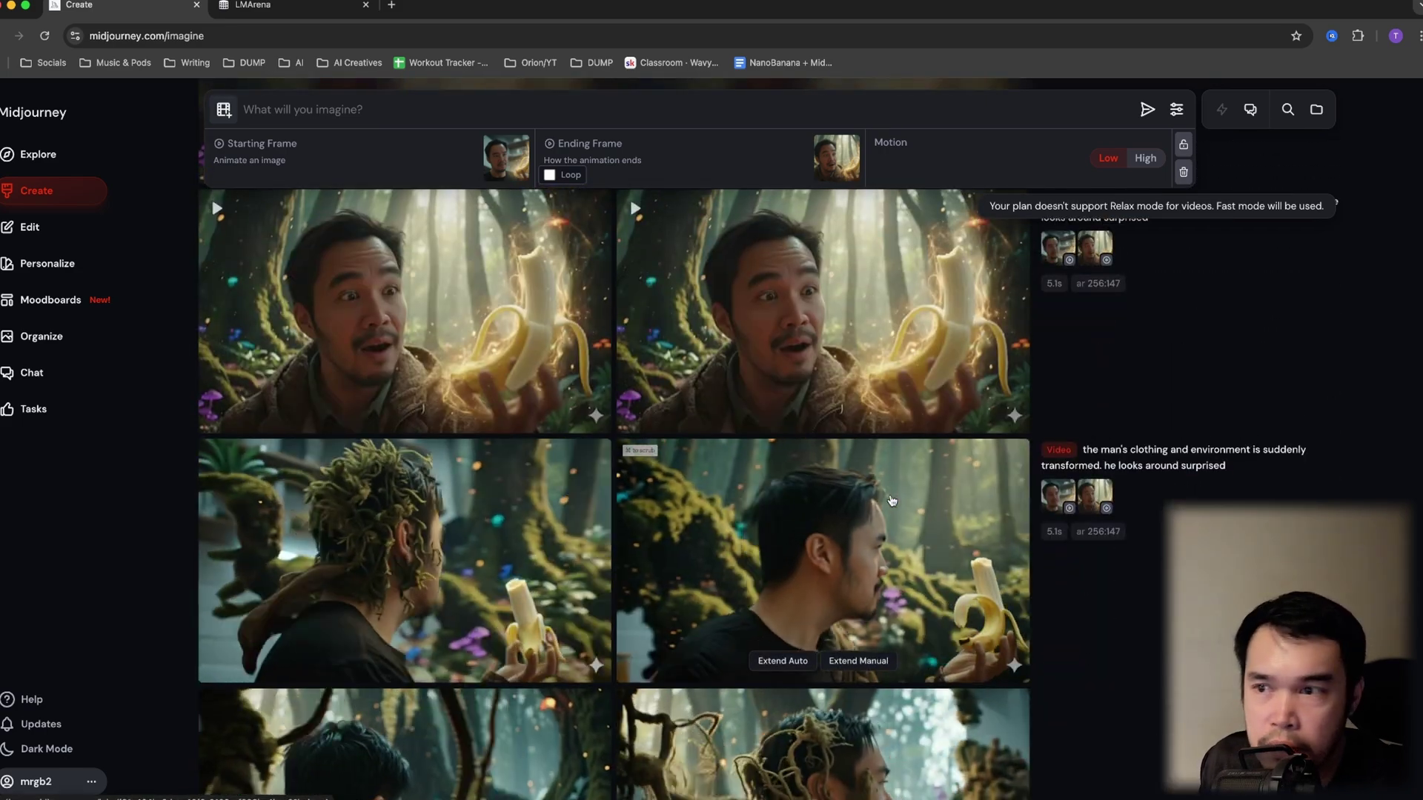
scroll(1110, 188, up, 2)
scroll(918, 358, down, 5)
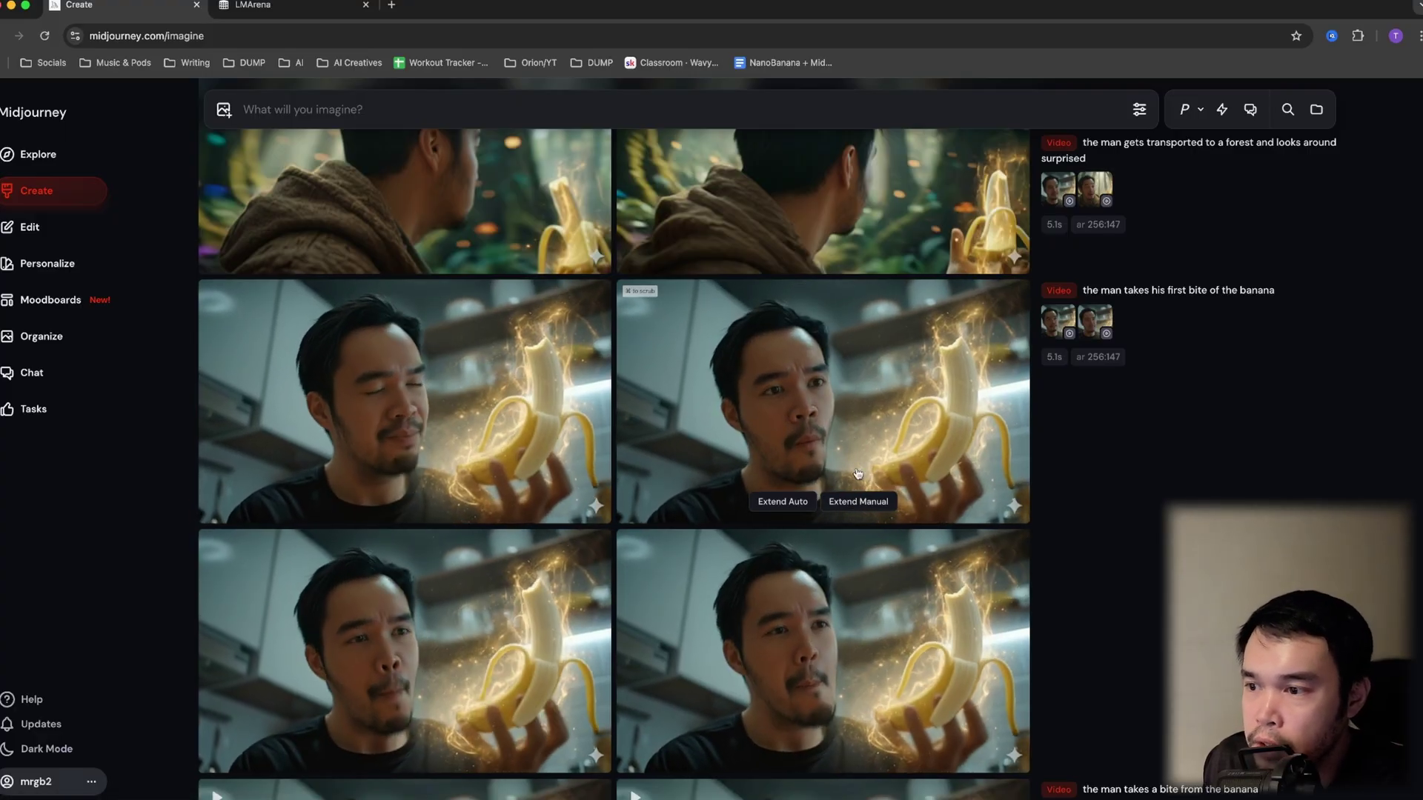
click(857, 502)
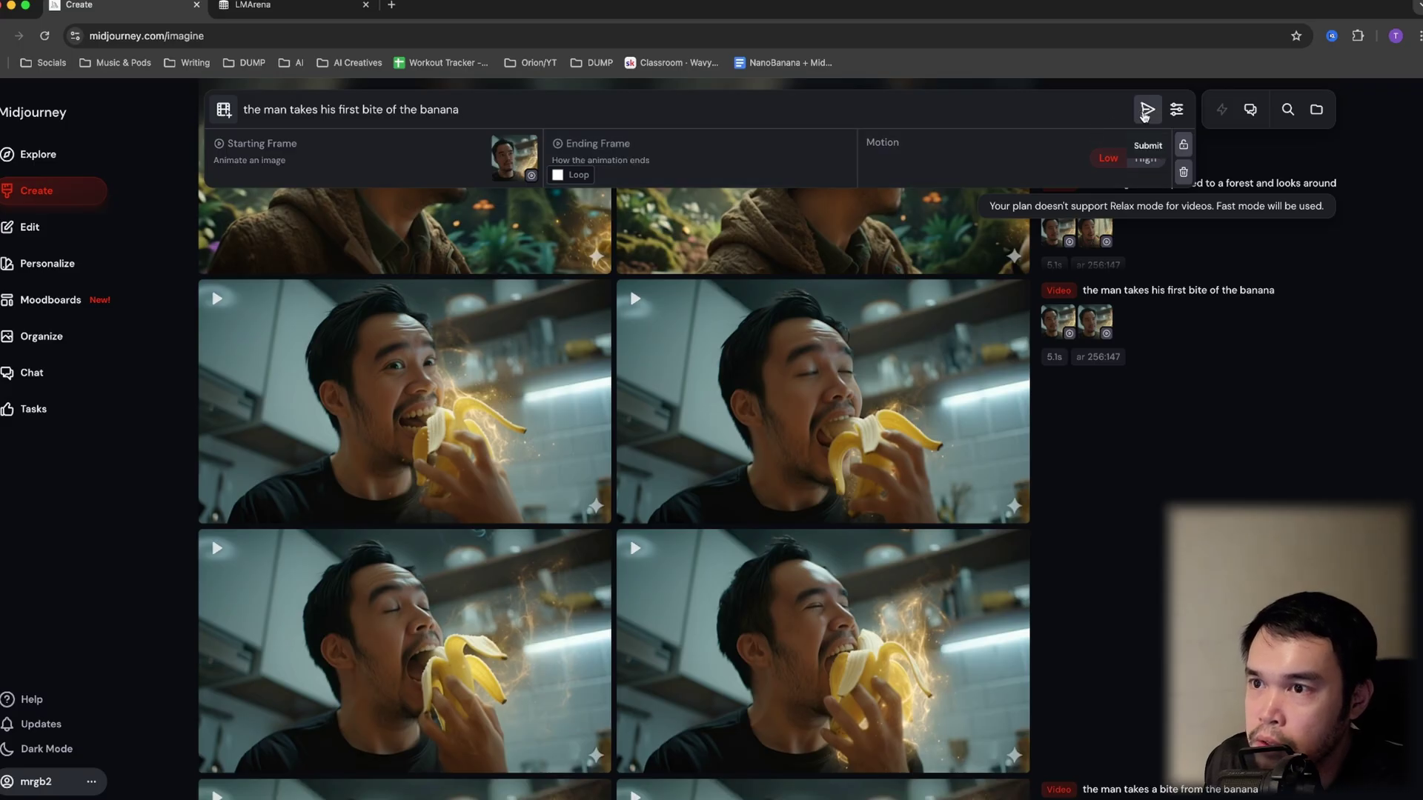
Submit the first-bite request to generate the 8.9-second extended video.
click(1146, 111)
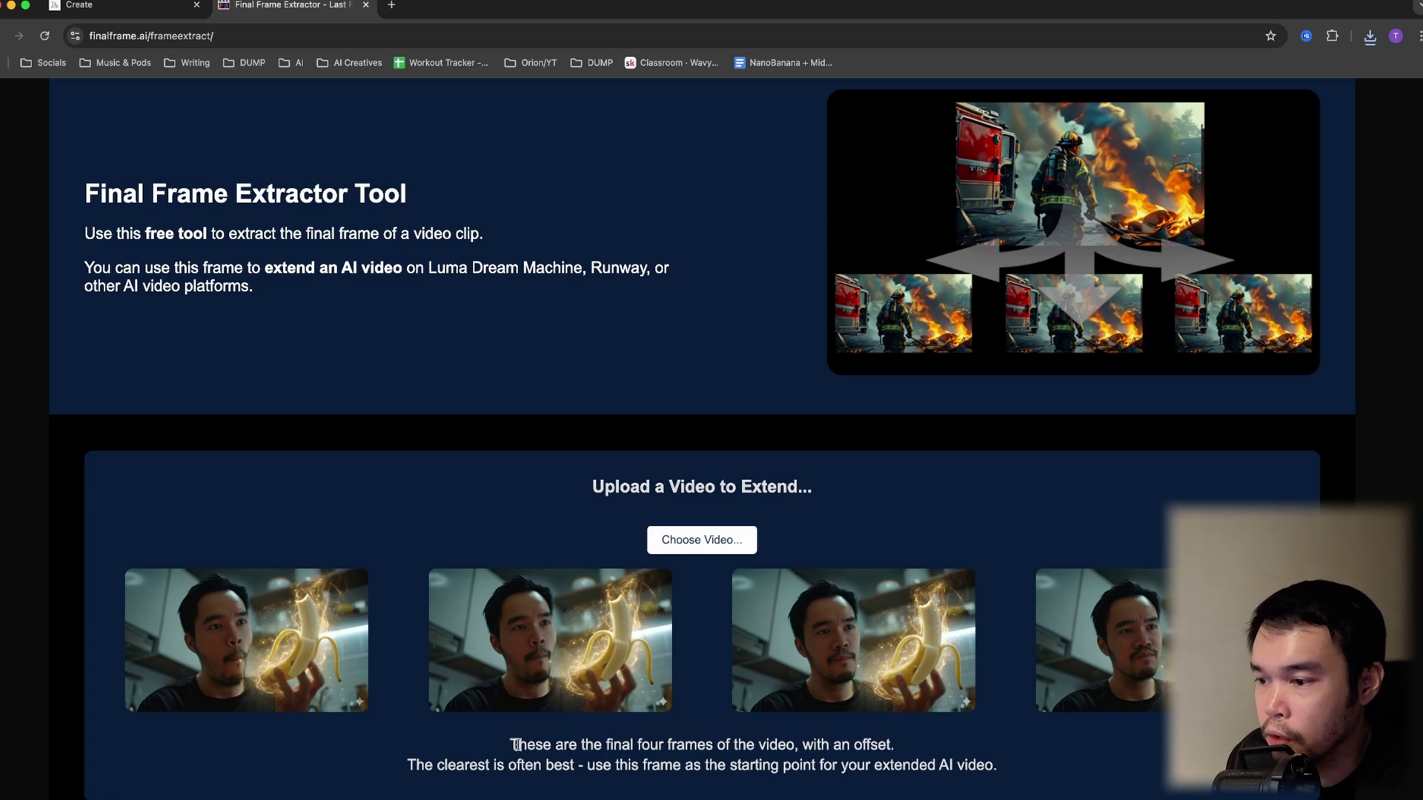
Read the final-four-frames note and confirm the frame PNG appears in Chrome's downloads.
drag(517, 745, 917, 753)
click(918, 753)
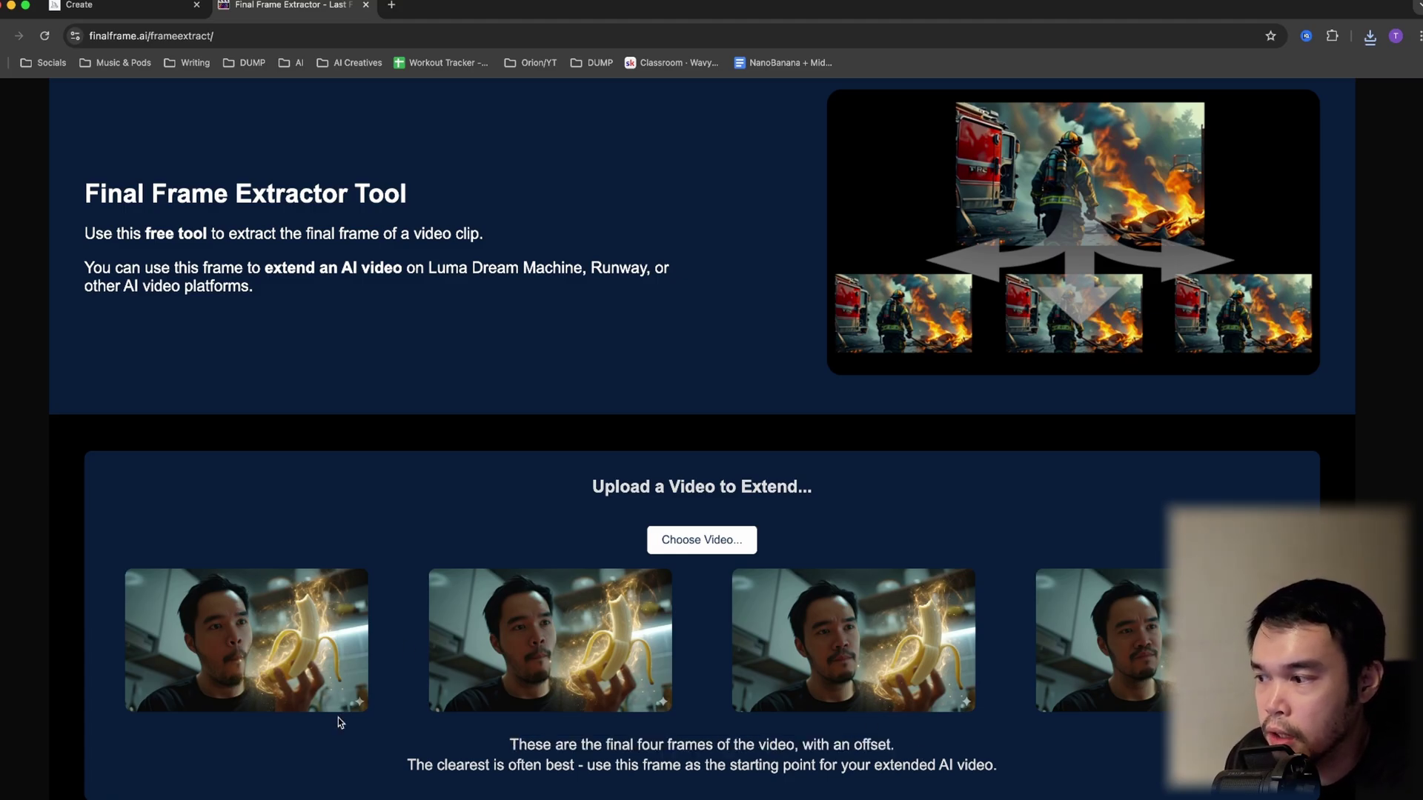
click(1366, 36)
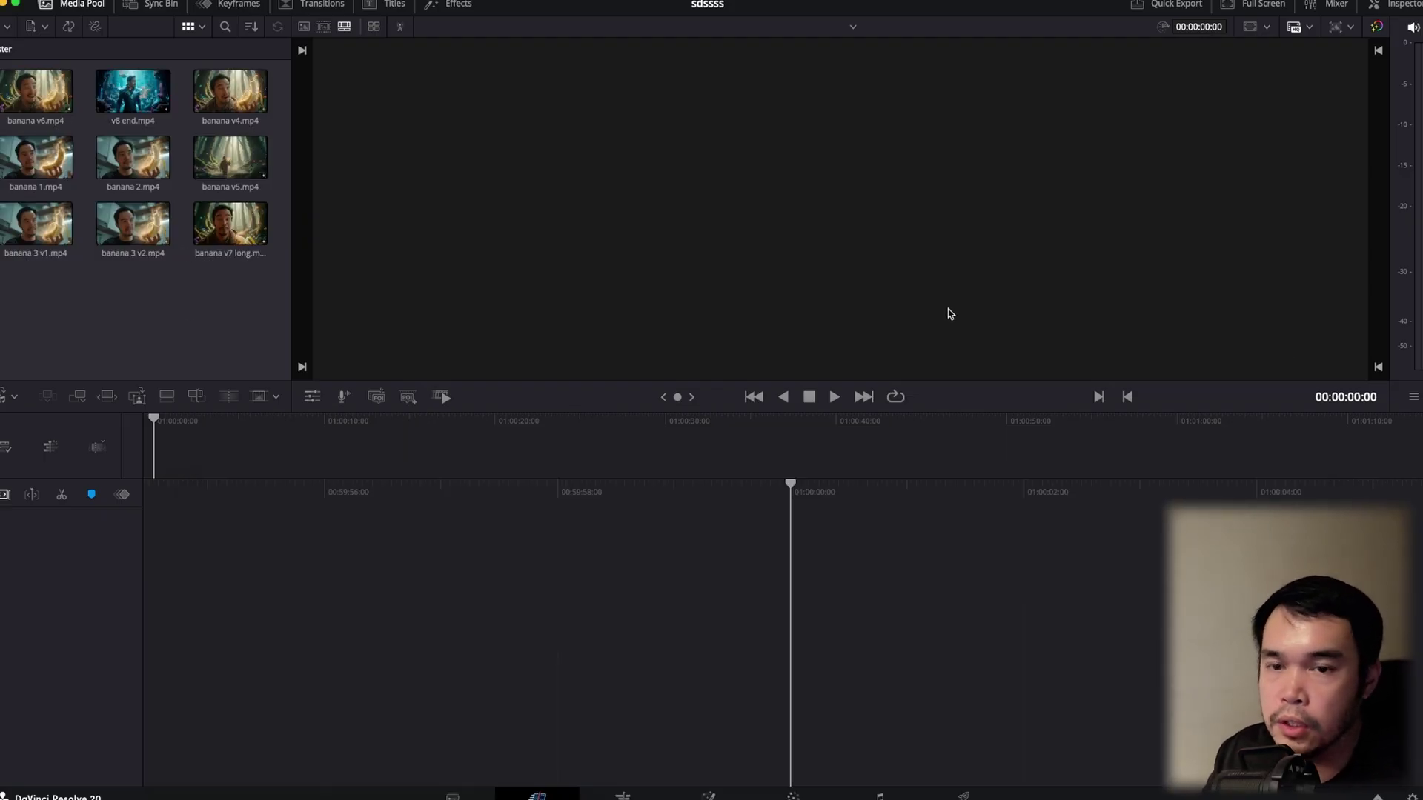
On the Edit page, drop all banana clips into a new Timeline 1 and scrub through it.
key(shift+4)
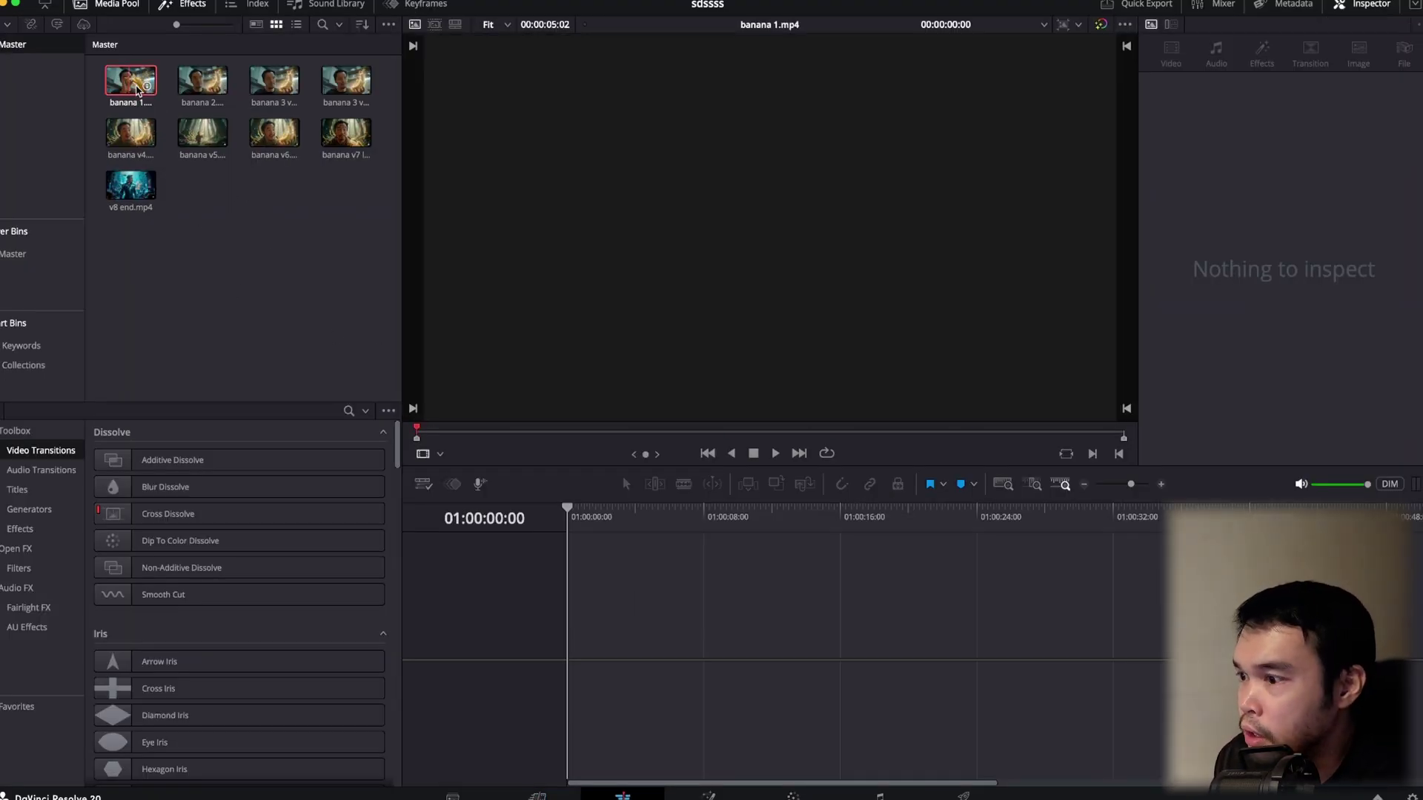
drag(130, 81, 614, 555)
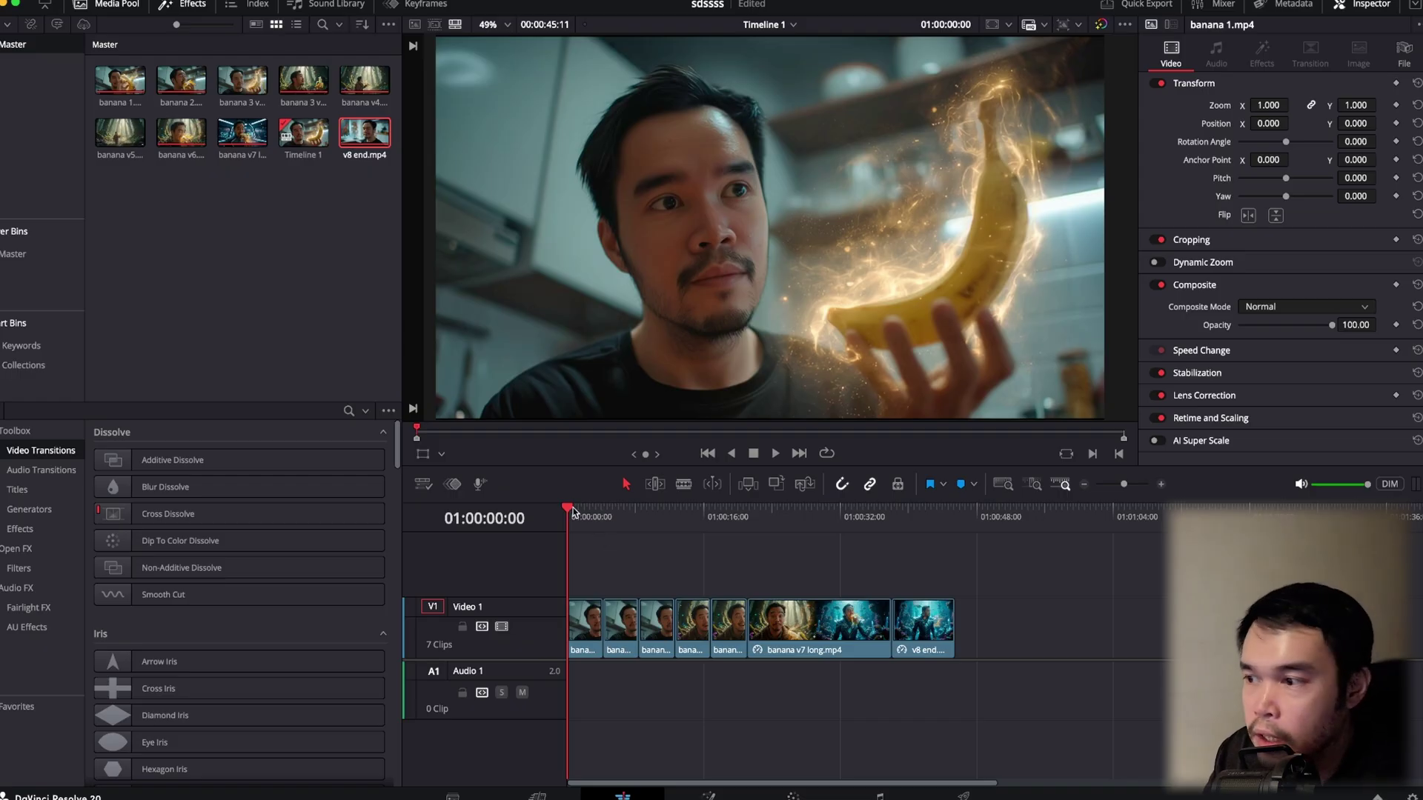
mouse_move(569, 510)
mouse_down()
mouse_move(924, 536)
mouse_move(902, 537)
mouse_up()
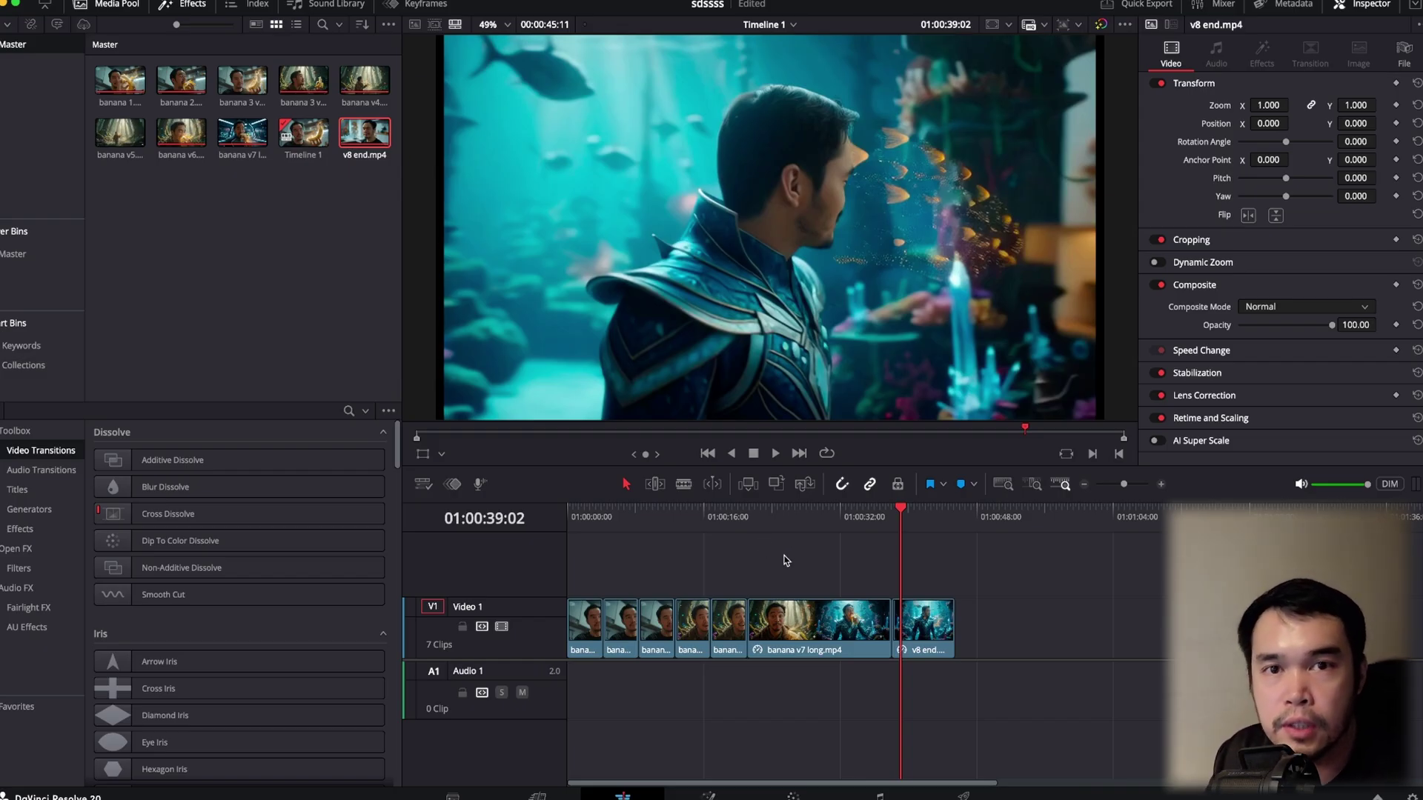
Play and scrub Timeline 1 from the start through the banana-eating, forest and spaceship shots.
key(Home)
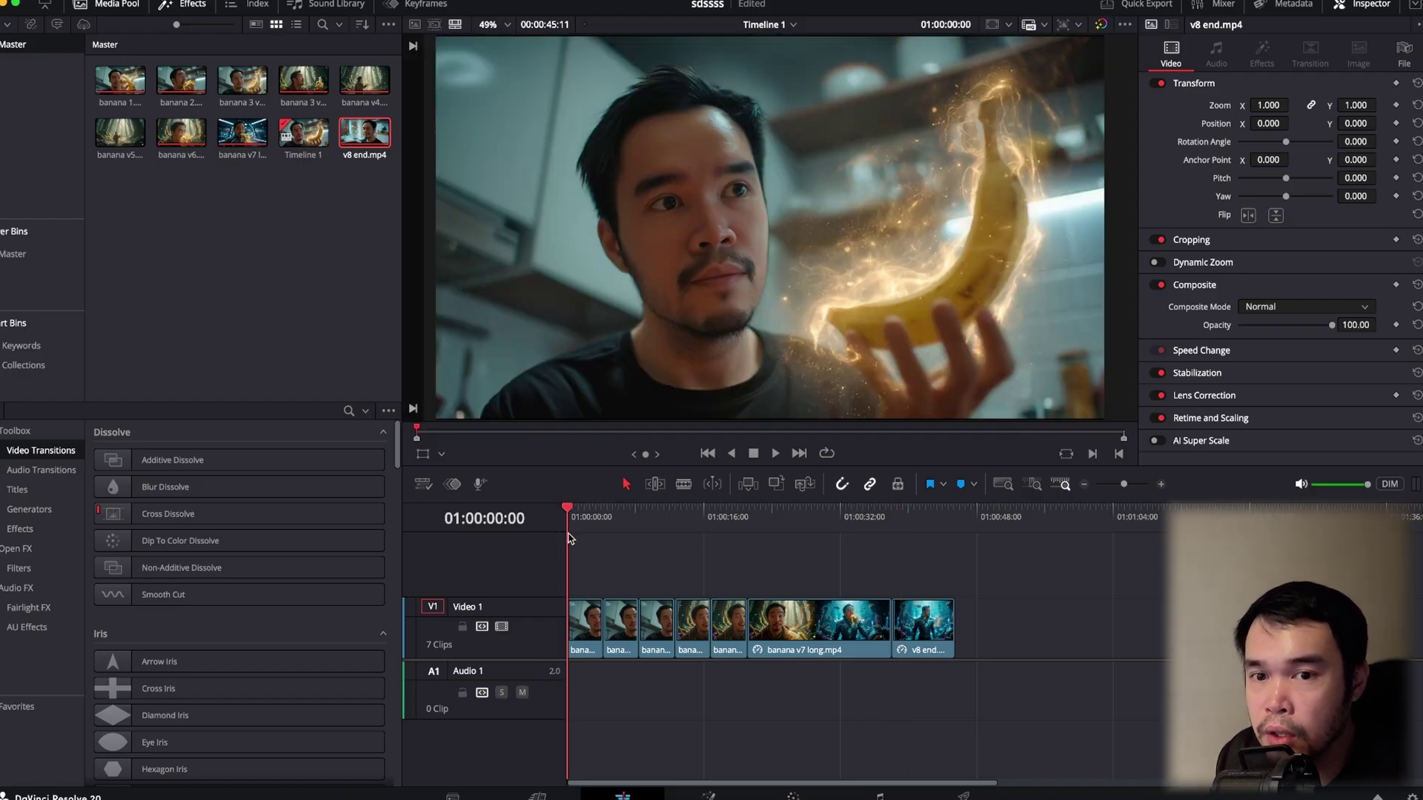
drag(571, 539, 626, 546)
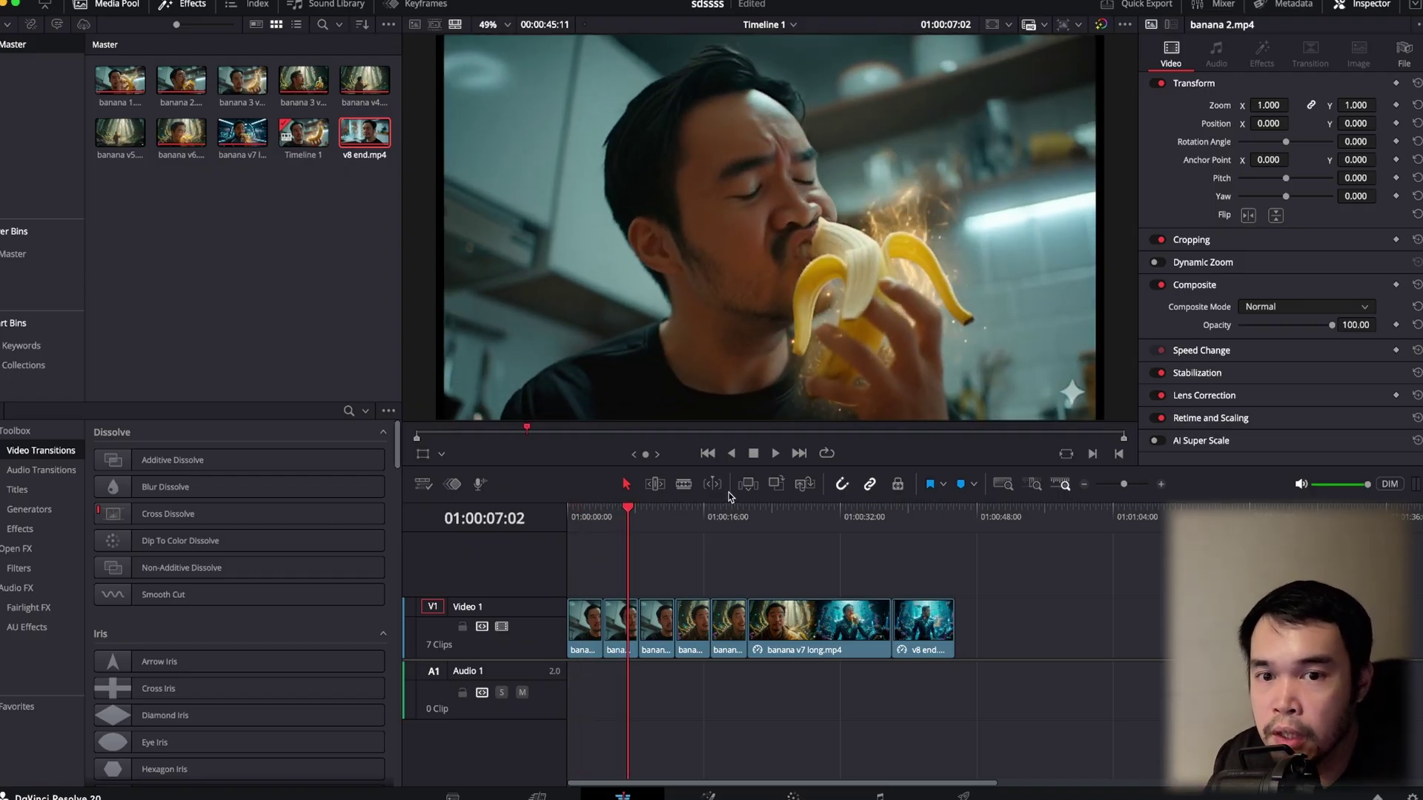
key(space)
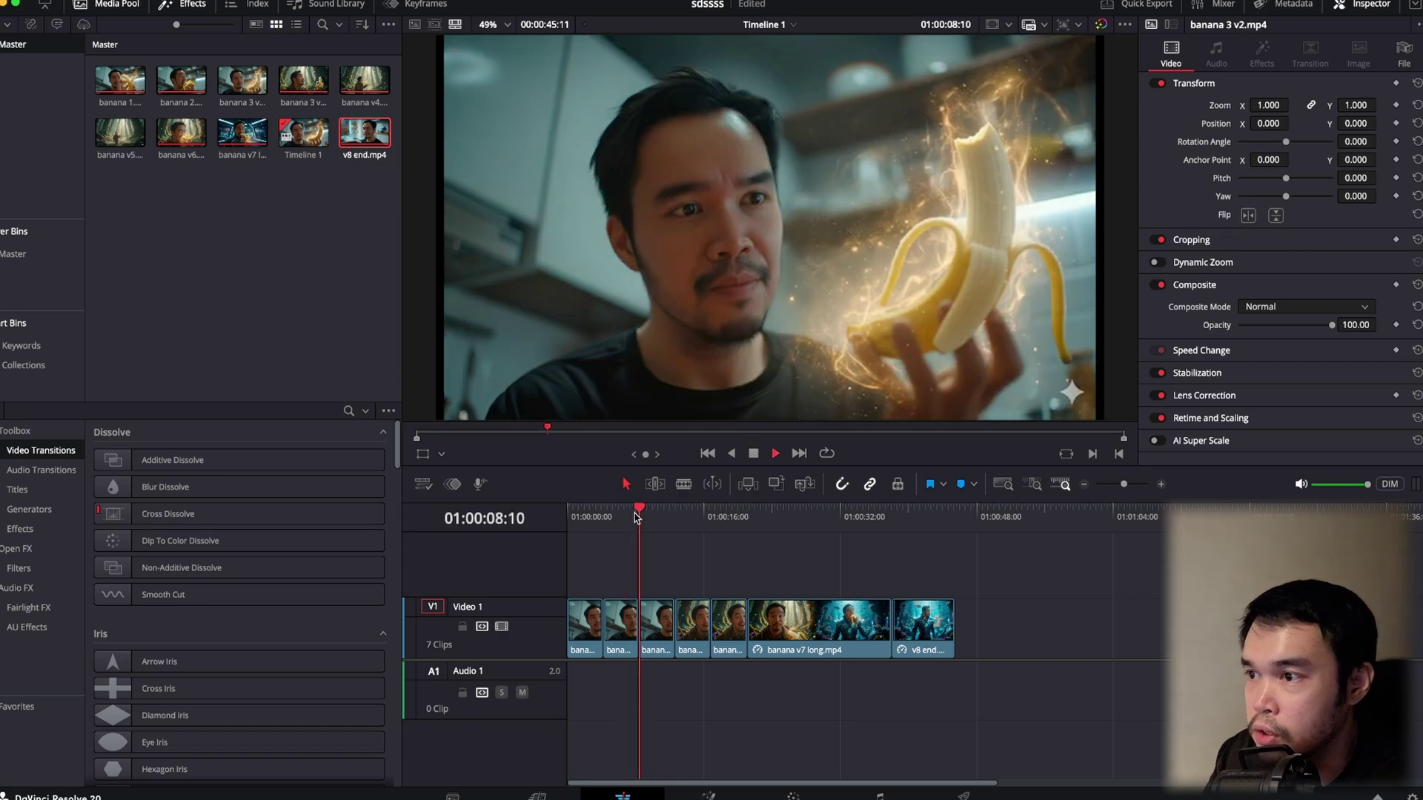
click(745, 520)
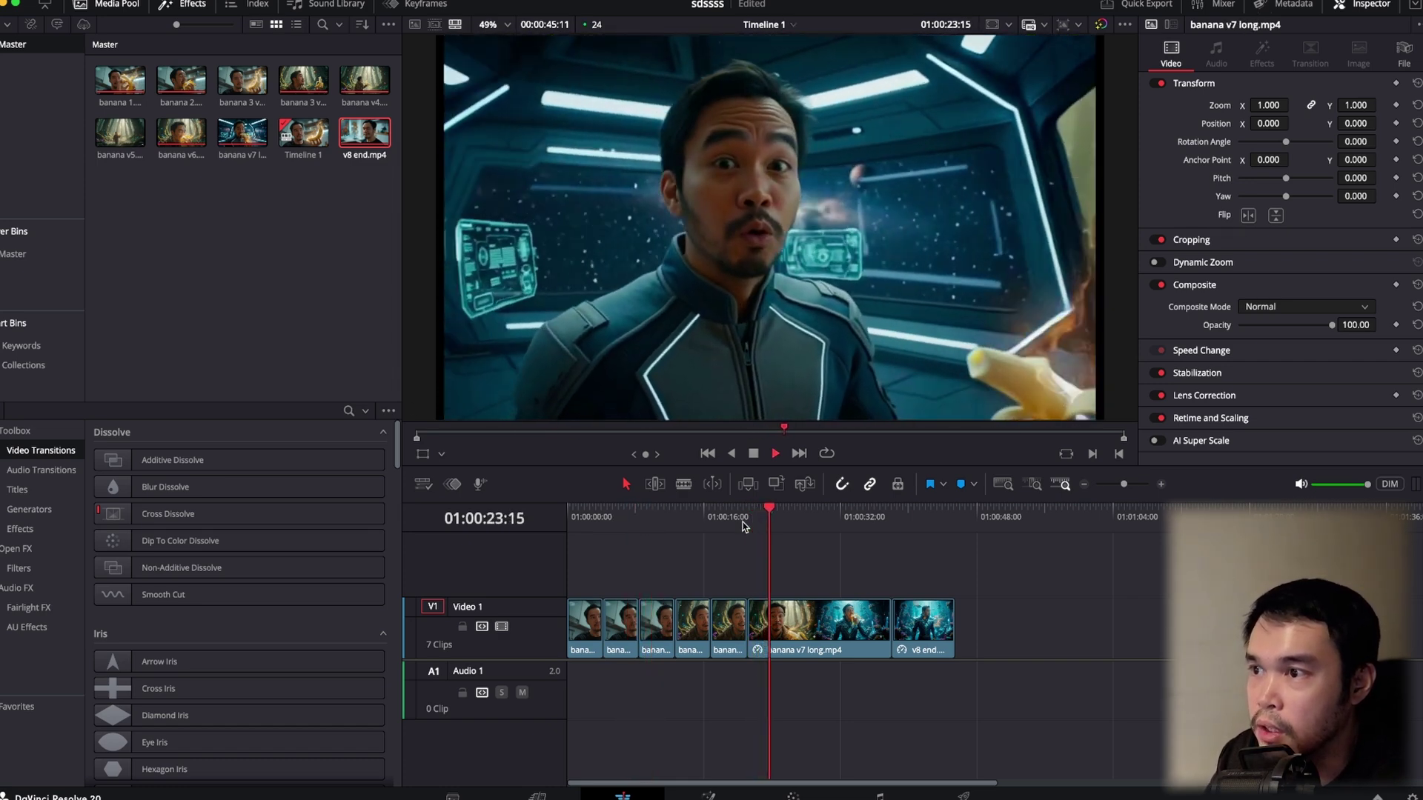
key(space)
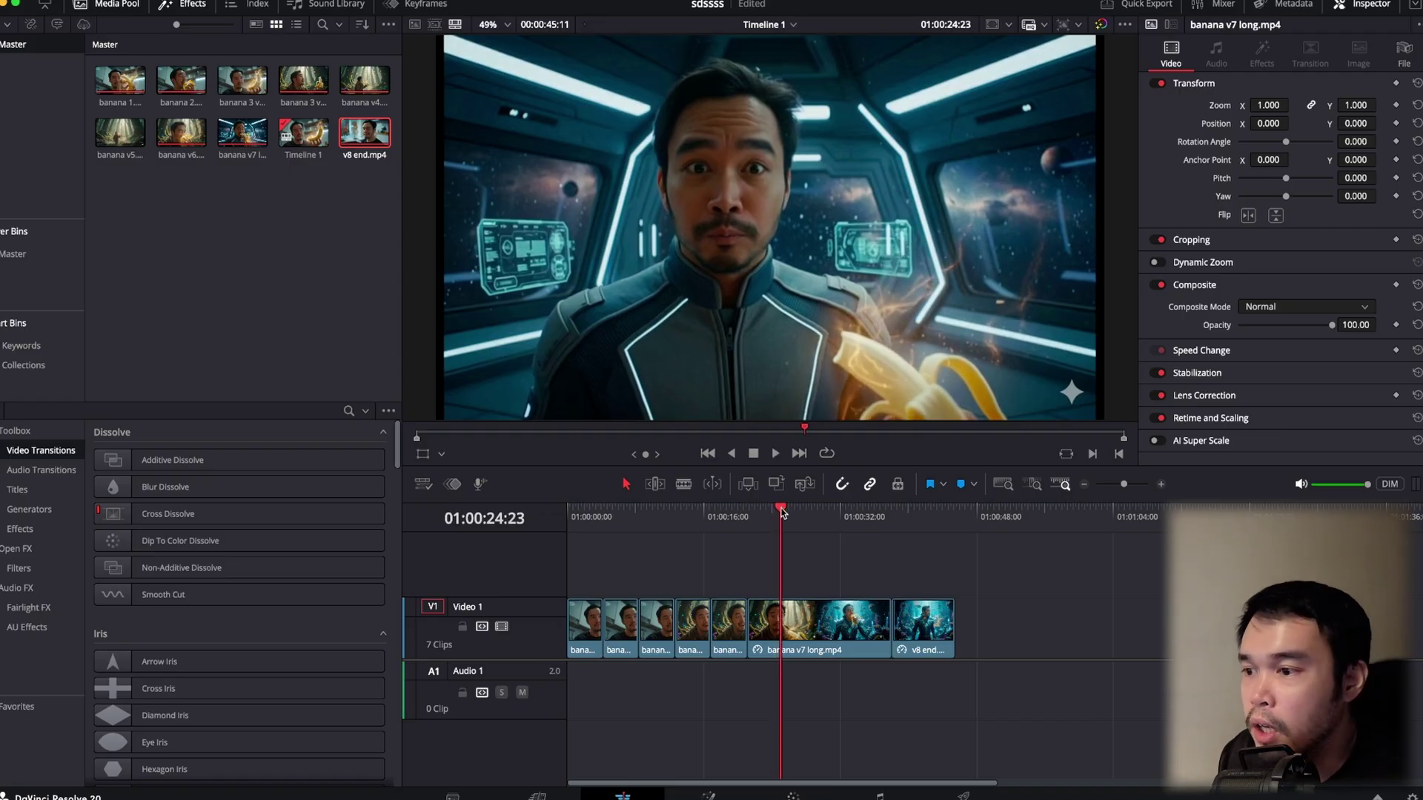
drag(782, 512, 691, 523)
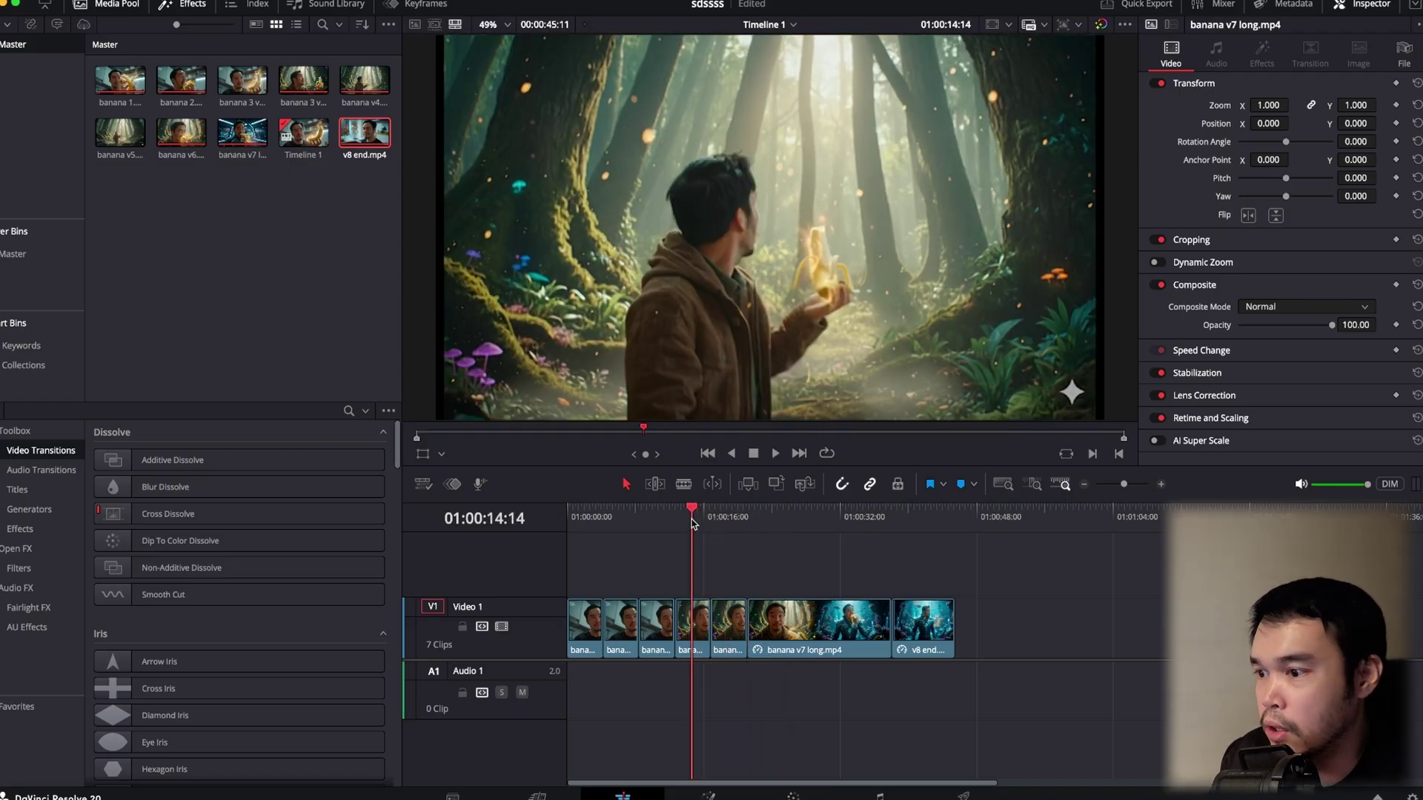
mouse_move(691, 523)
mouse_down()
mouse_move(842, 526)
mouse_move(545, 518)
mouse_up()
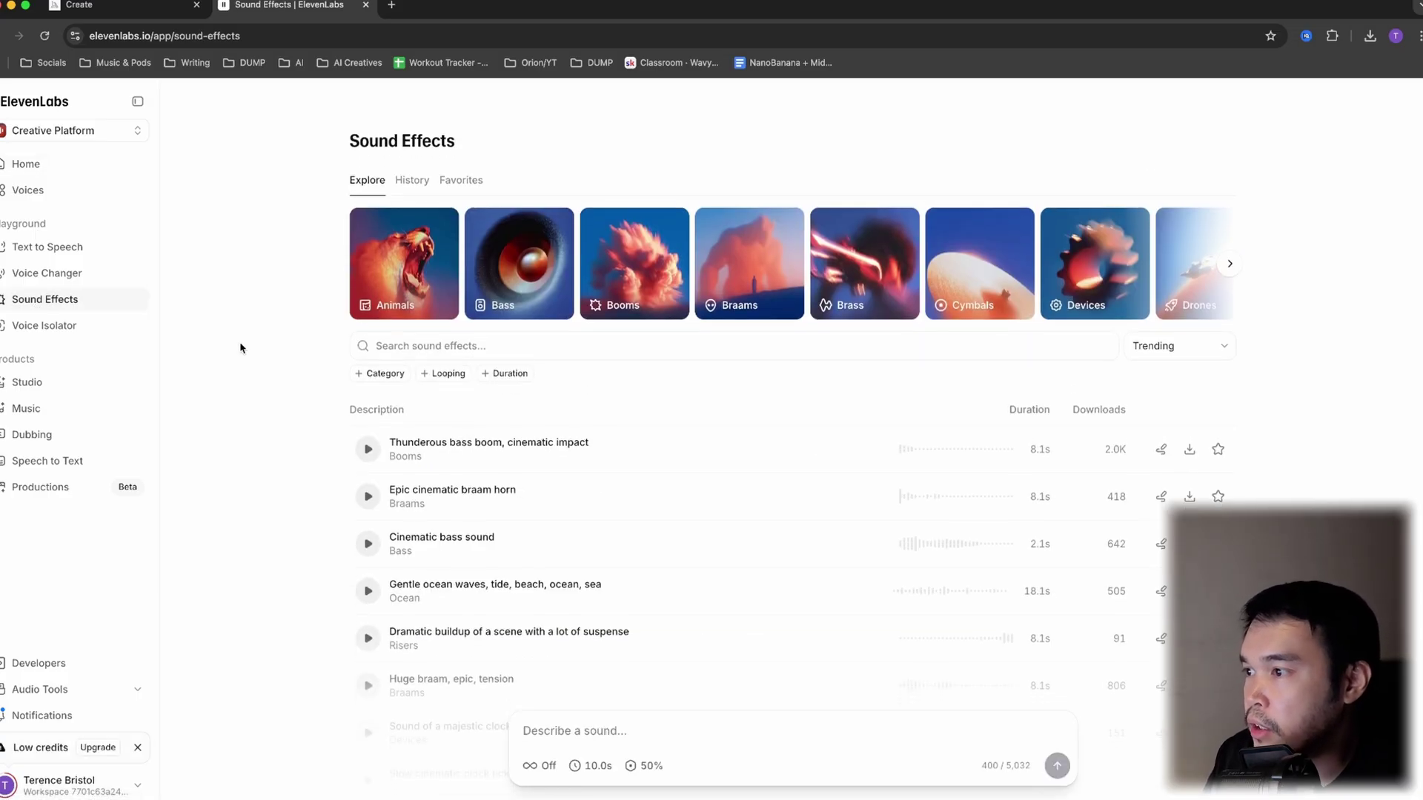
Set the sound-effect duration to Auto.
click(435, 345)
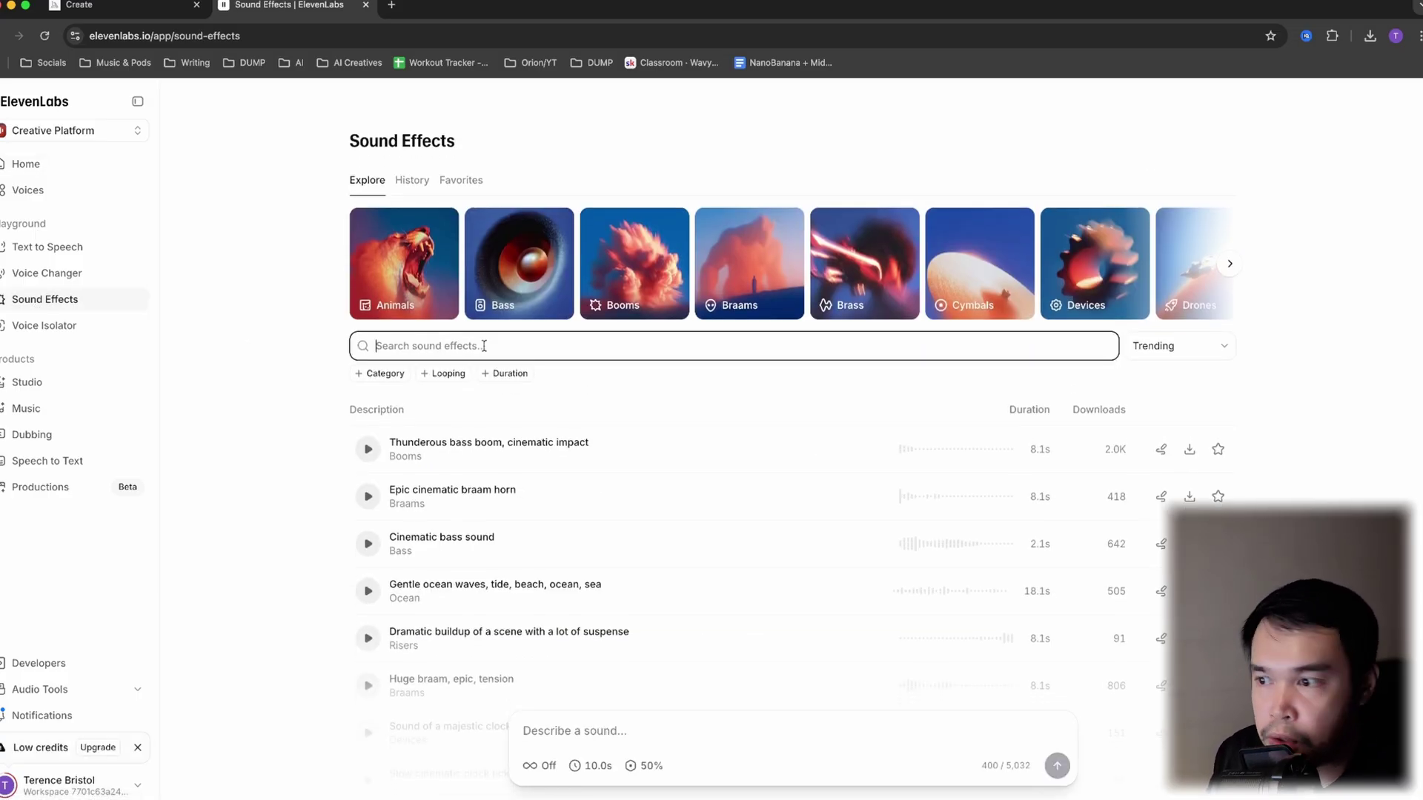
click(344, 535)
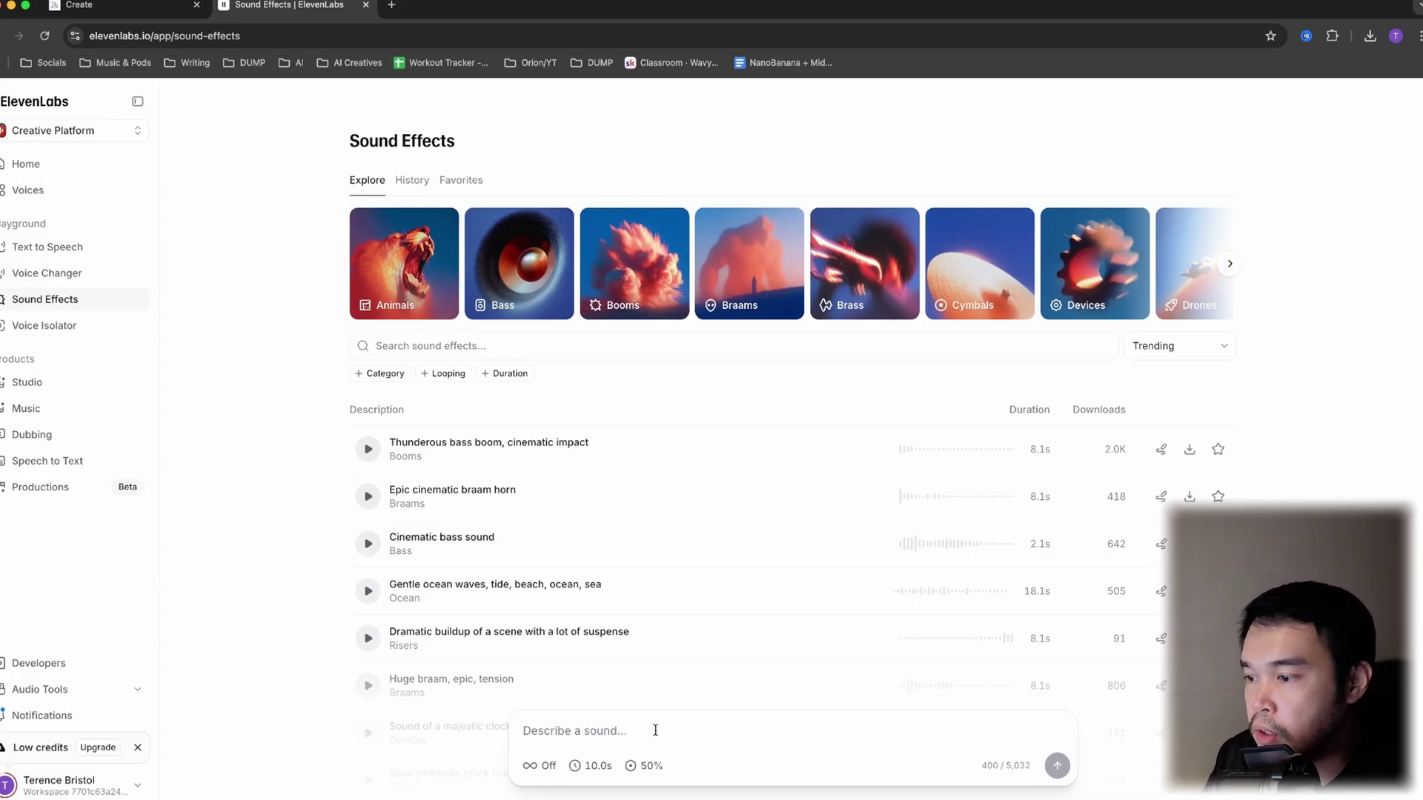
mouse_move(541, 767)
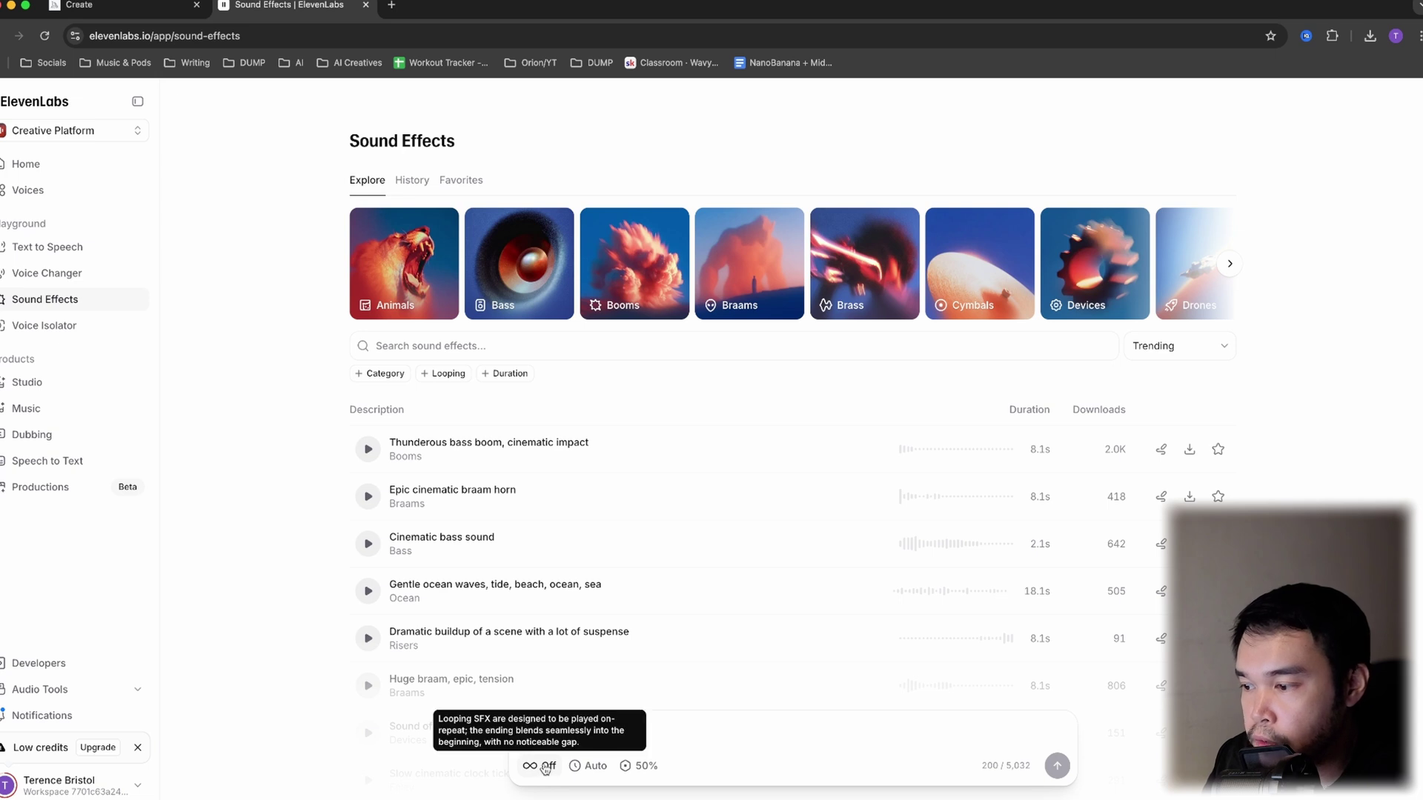
click(585, 767)
drag(537, 737, 514, 739)
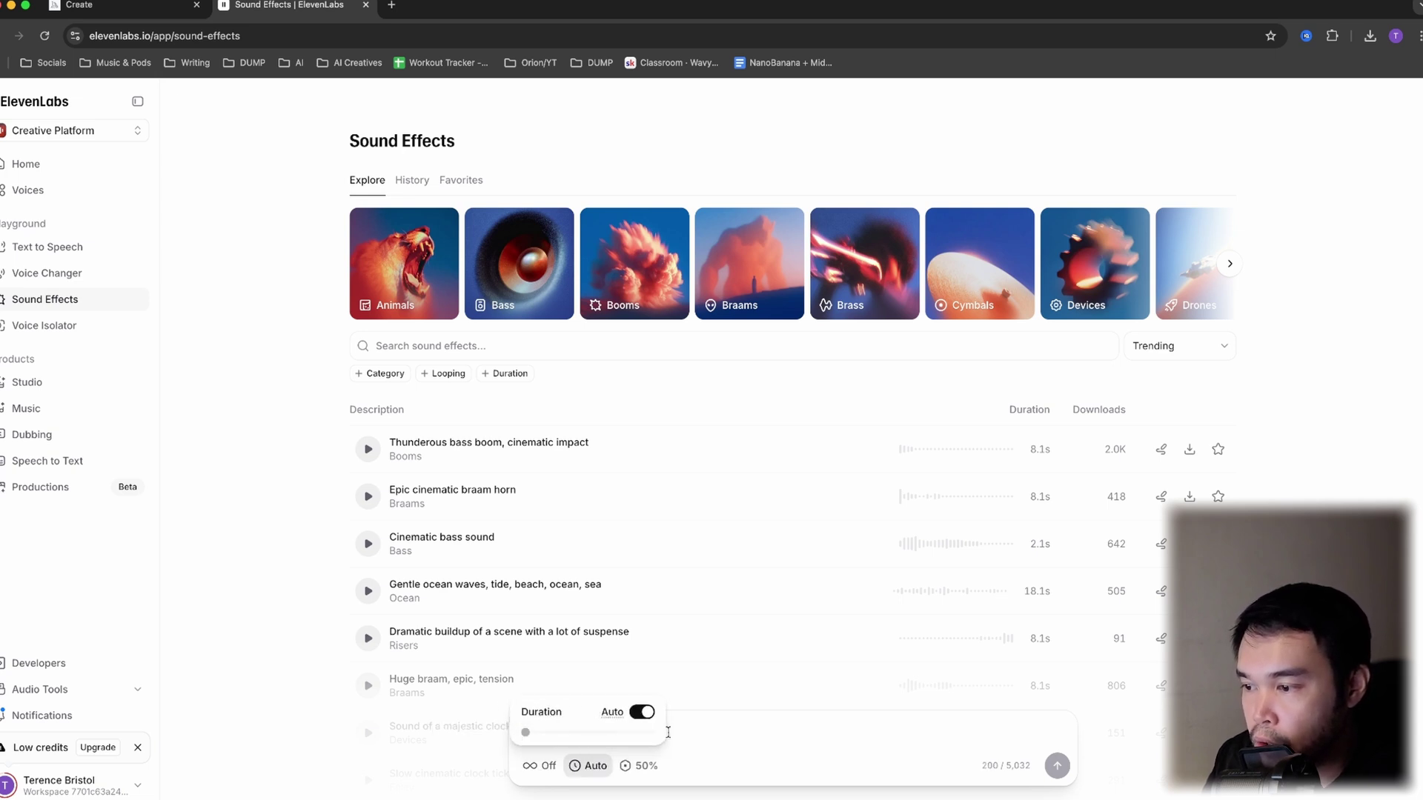
click(702, 728)
Confirm Prompt Influence at 50% and enter the description 'christmas bells'.
click(642, 766)
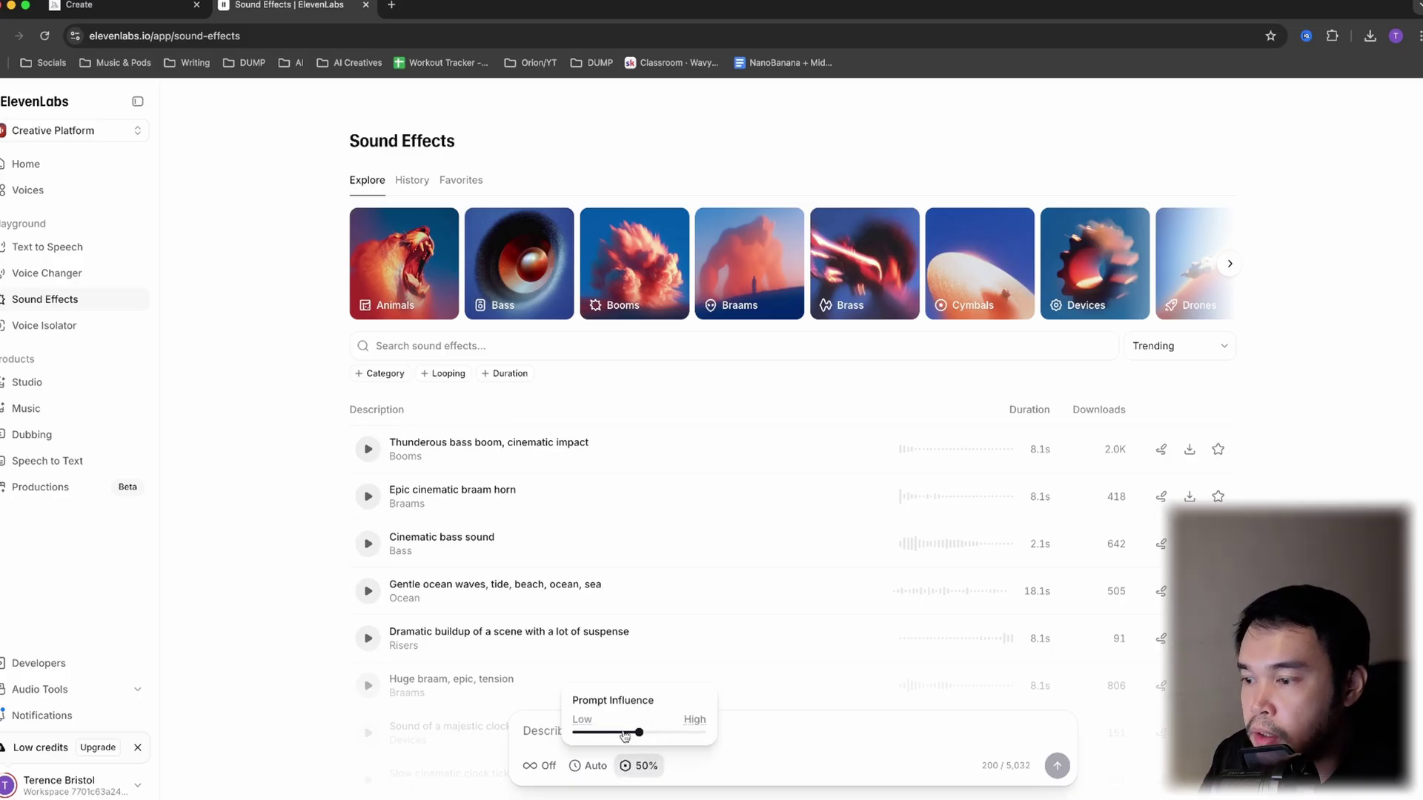
click(576, 729)
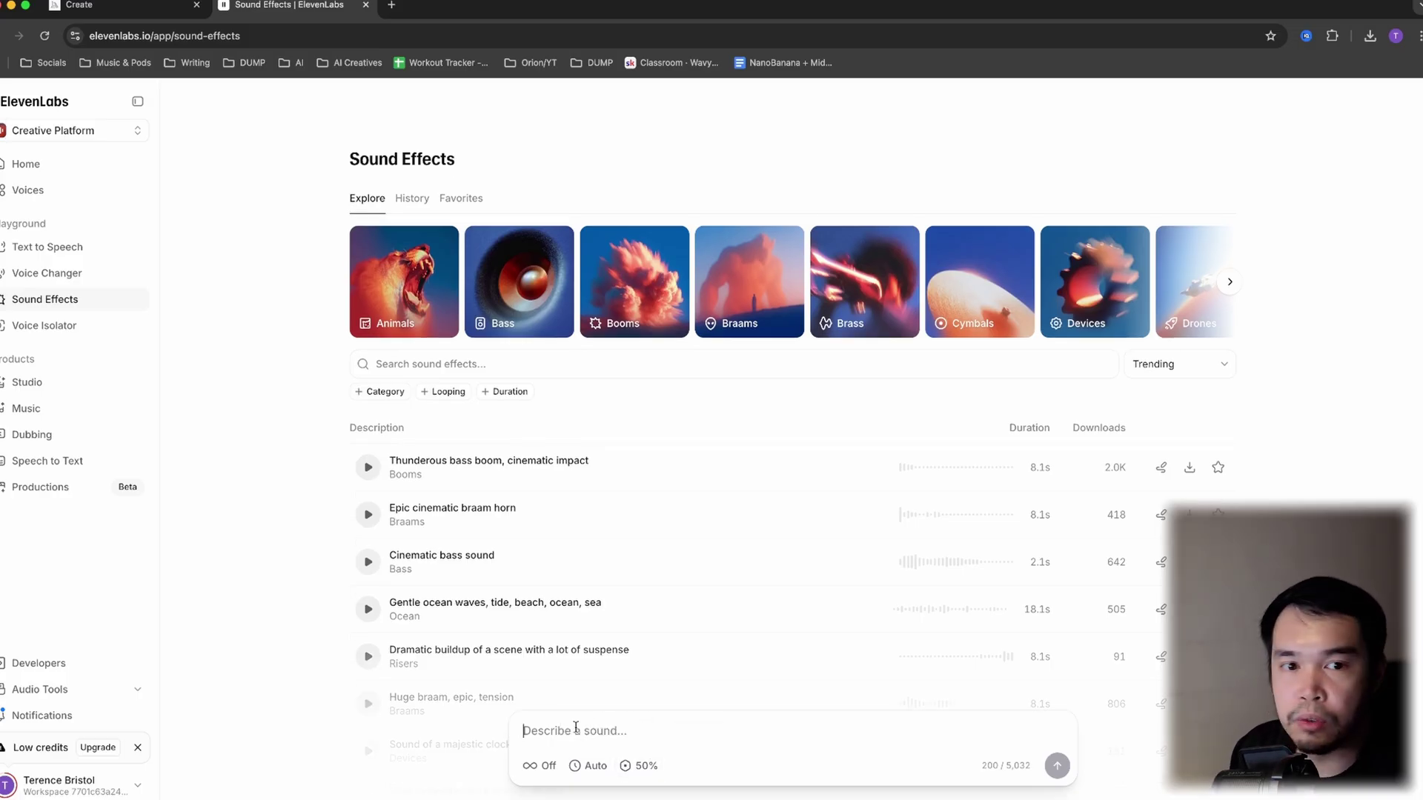
text(christmas bells)
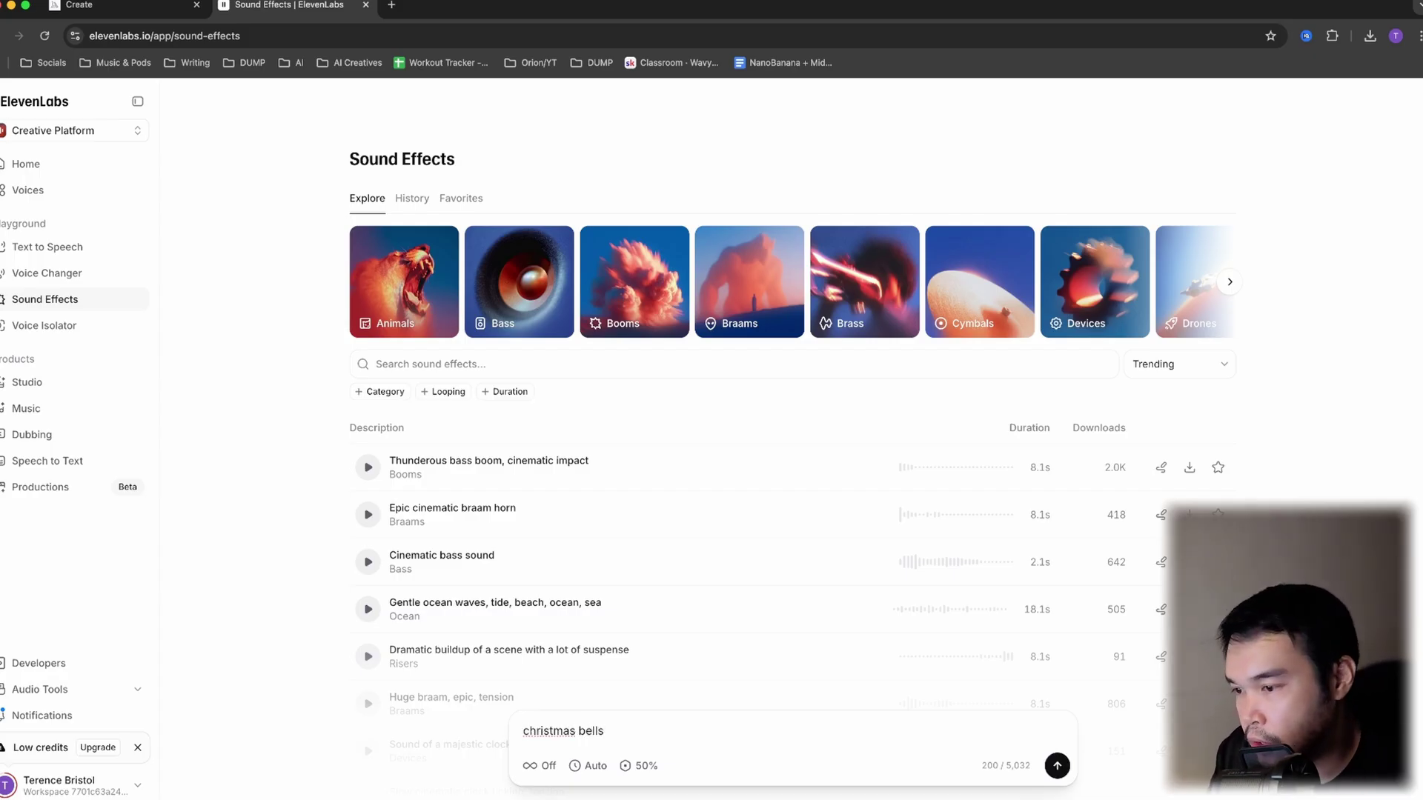
Generate the christmas bells sounds and audition variations #2, #3 and #4.
key(Return)
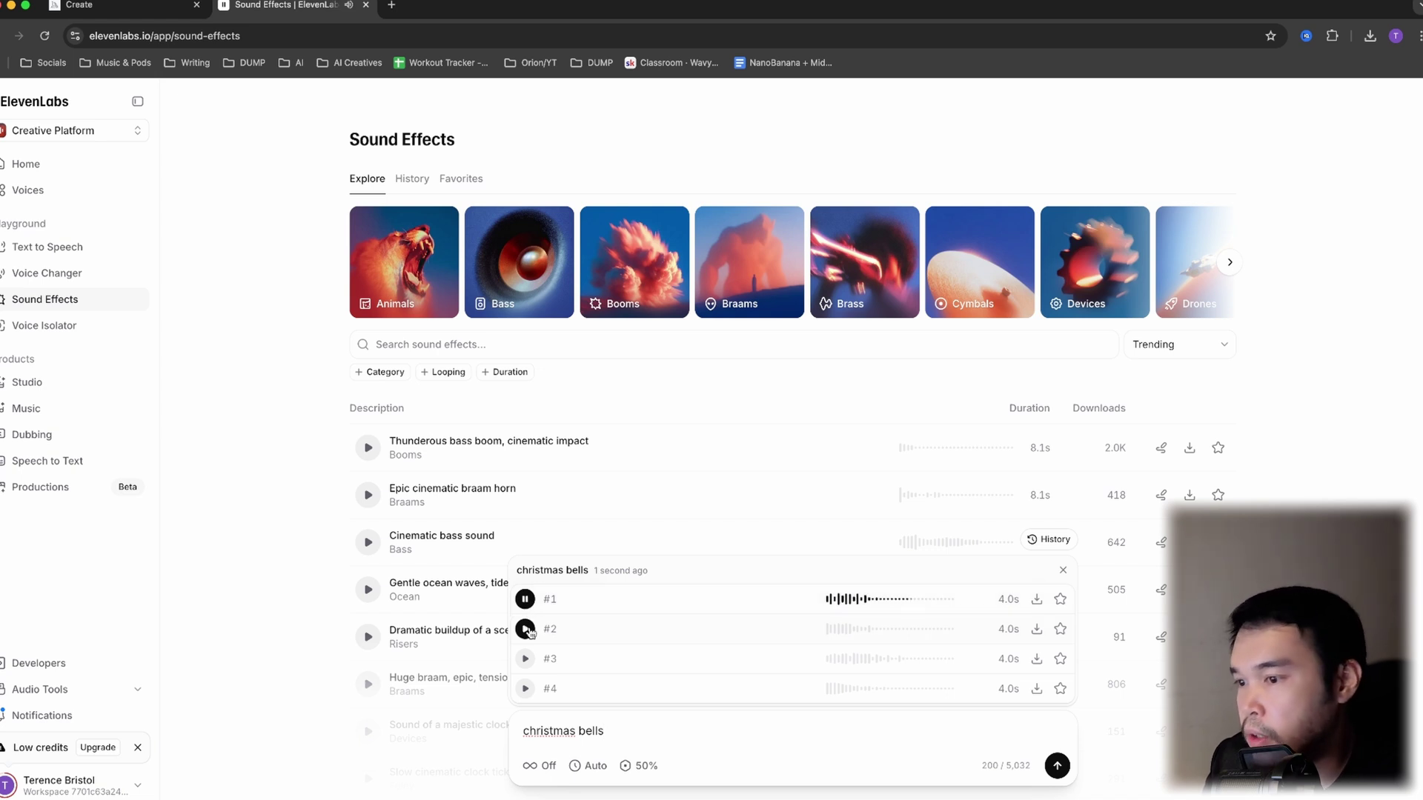
click(526, 629)
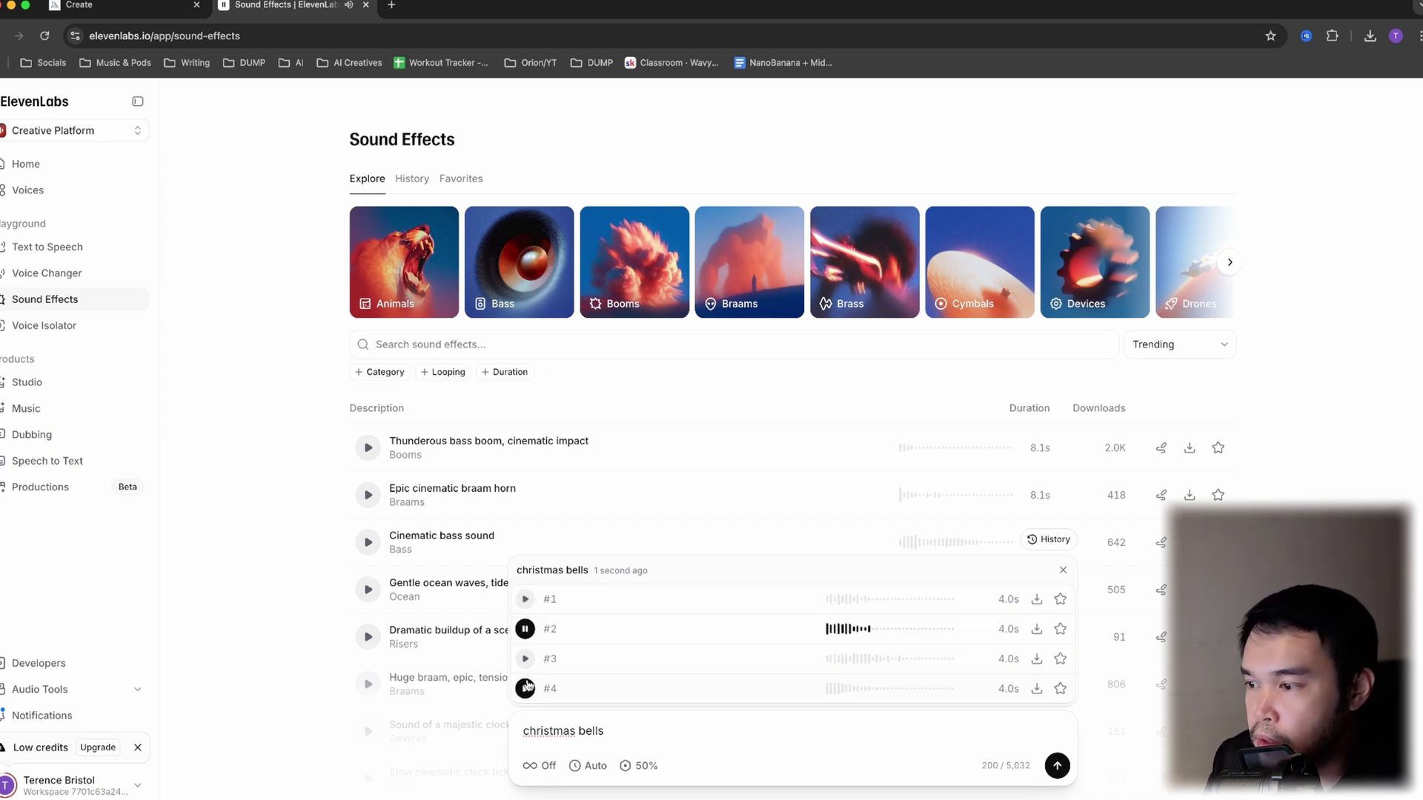
click(526, 660)
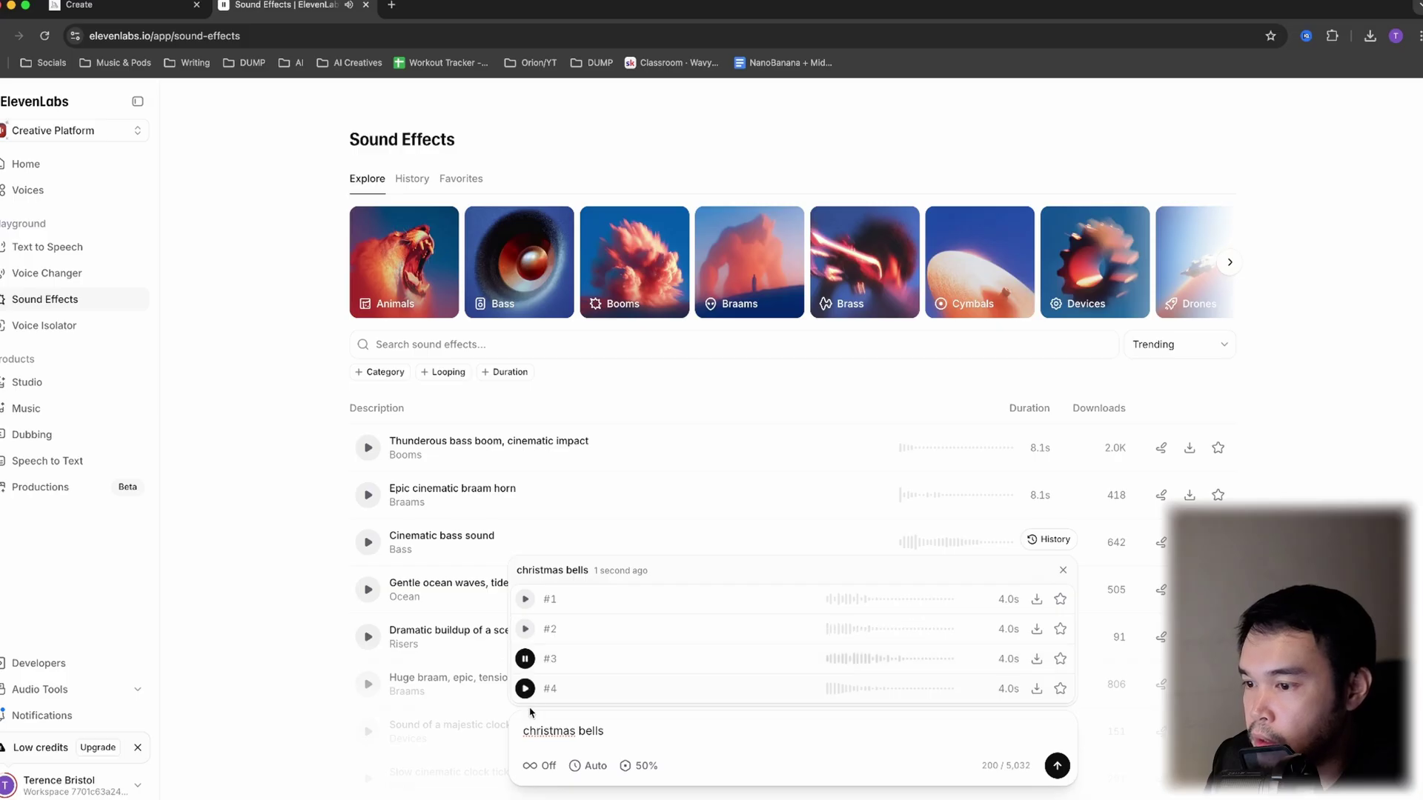
click(526, 689)
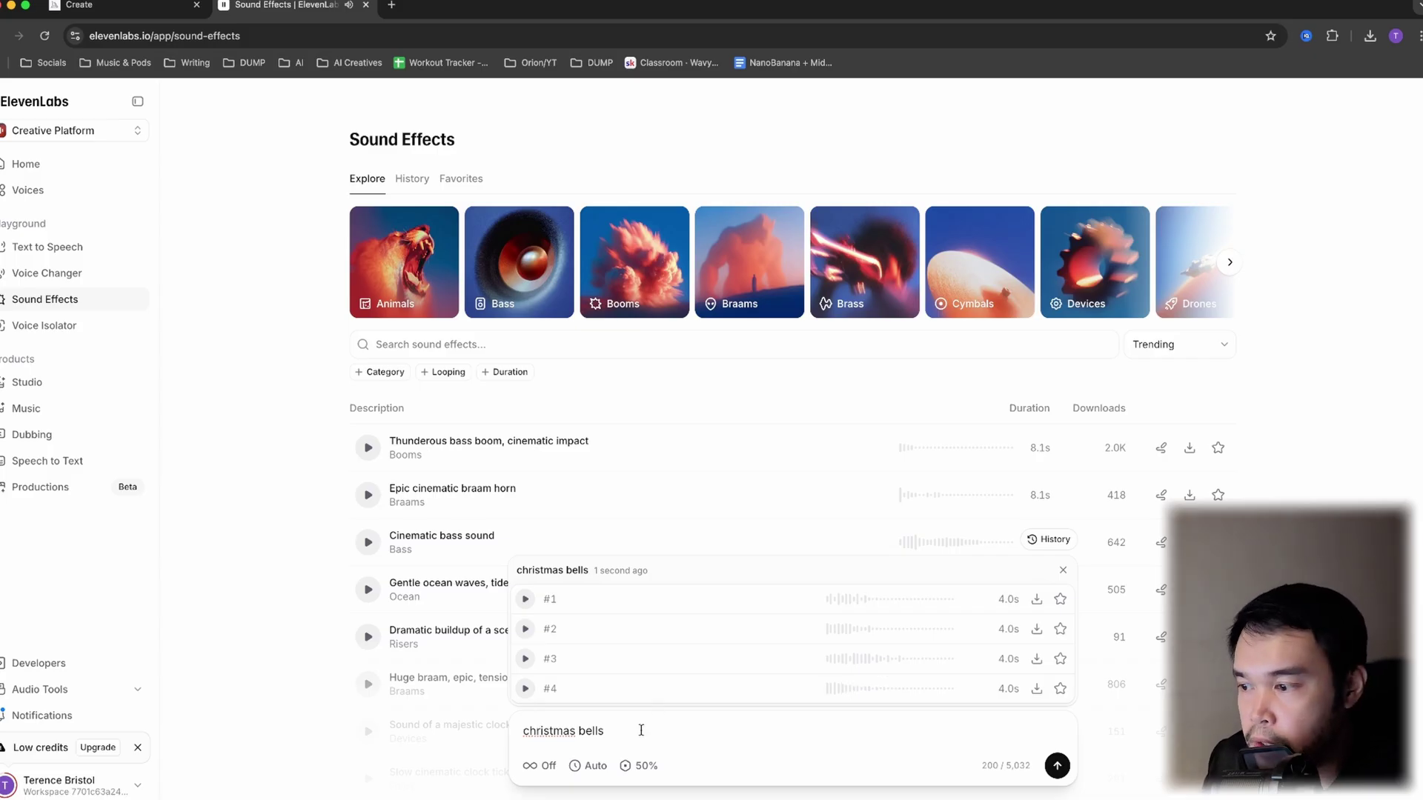
Clear the 'christmas bells' description from the prompt box.
drag(609, 732, 513, 734)
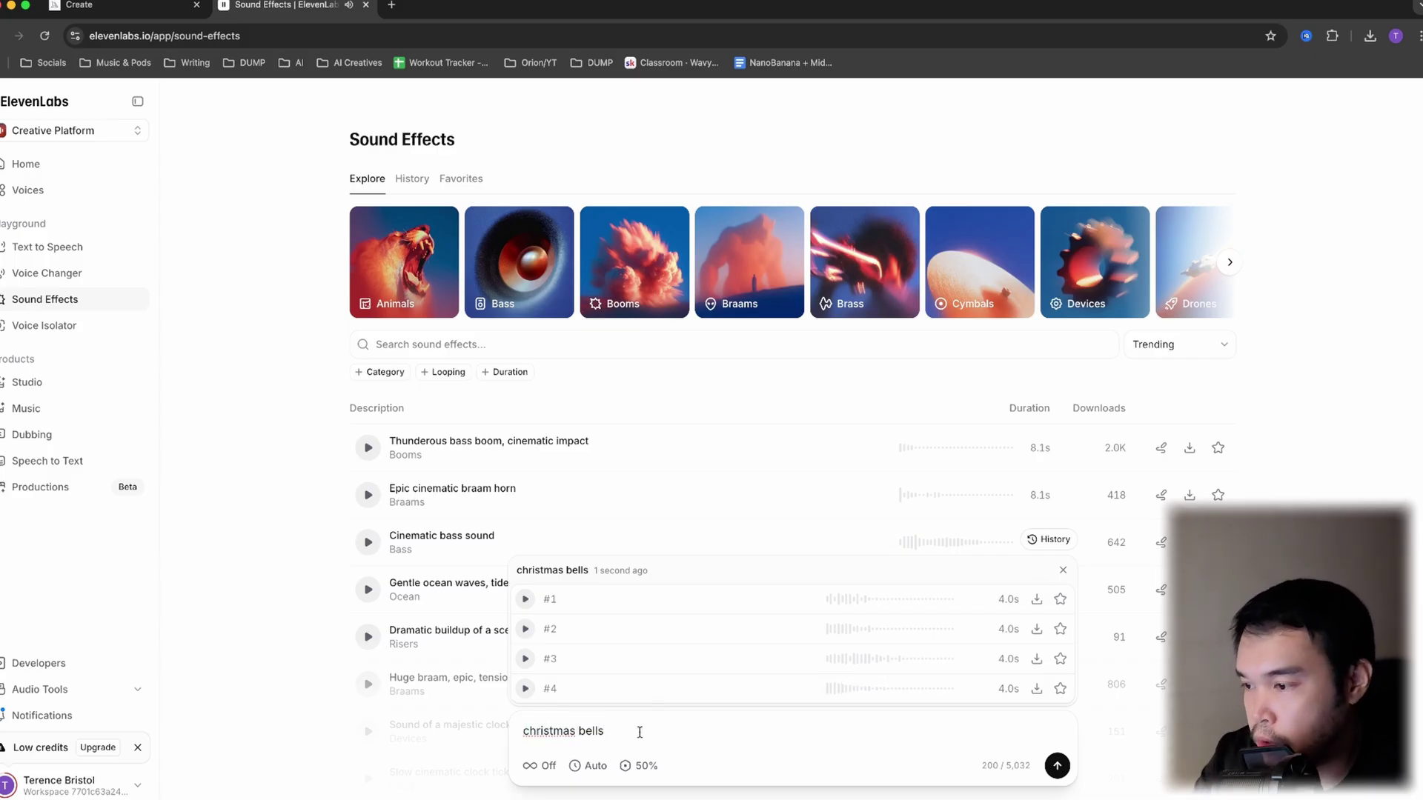
drag(637, 733, 506, 733)
key(BackSpace)
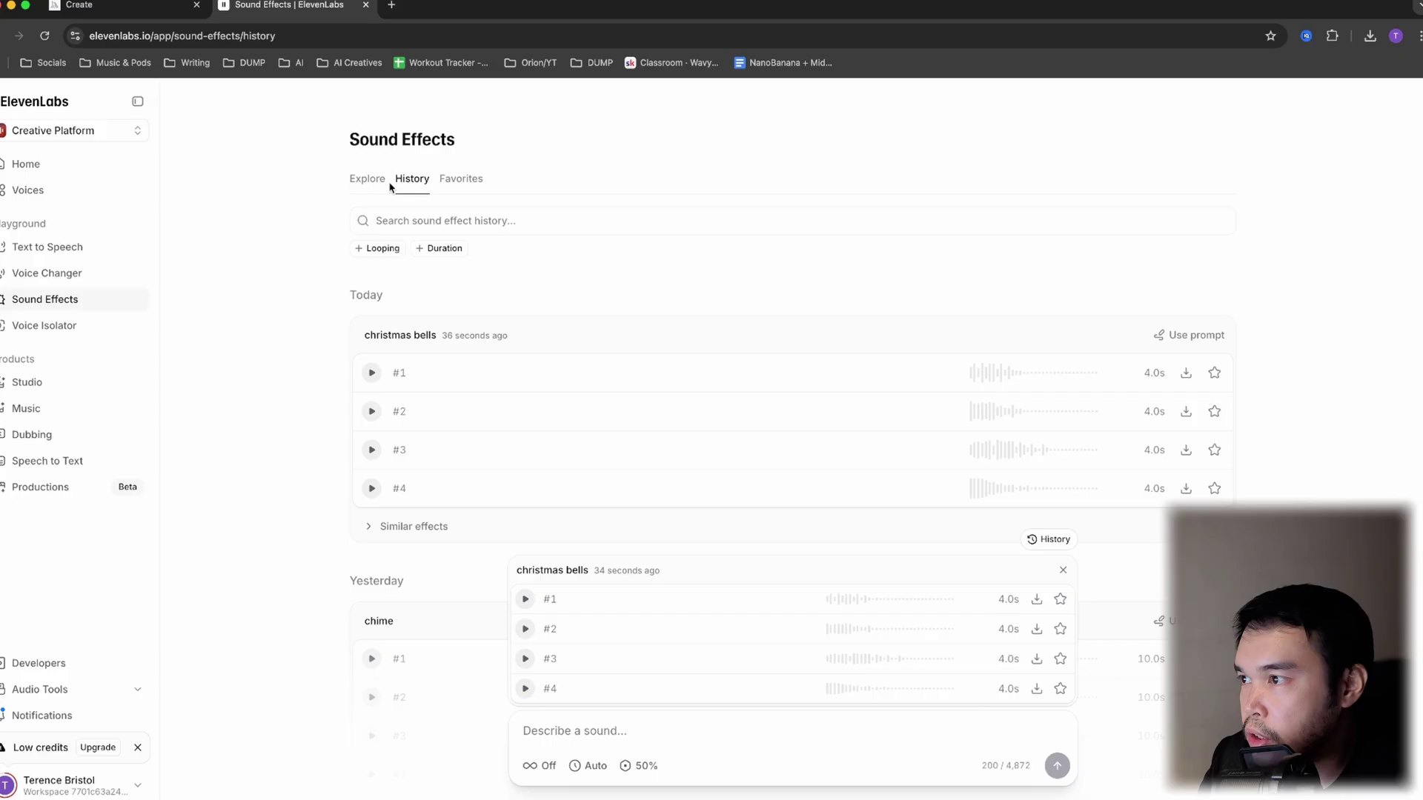
Scroll through the ElevenLabs history of underwater, magical and forest ambient sound effects.
scroll(787, 369, down, 2)
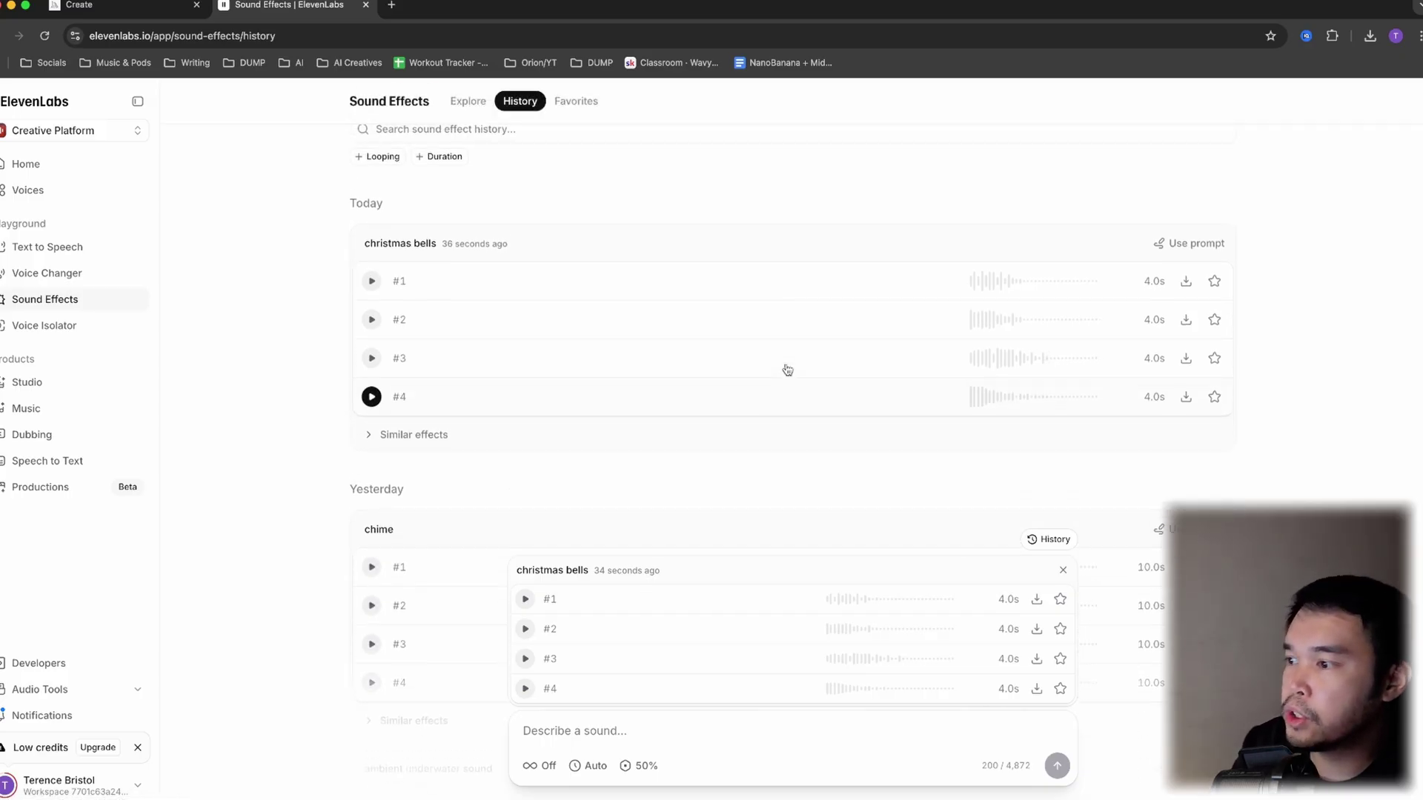
scroll(787, 369, down, 2)
scroll(787, 369, down, 3)
scroll(788, 369, down, 2)
scroll(787, 371, down, 1)
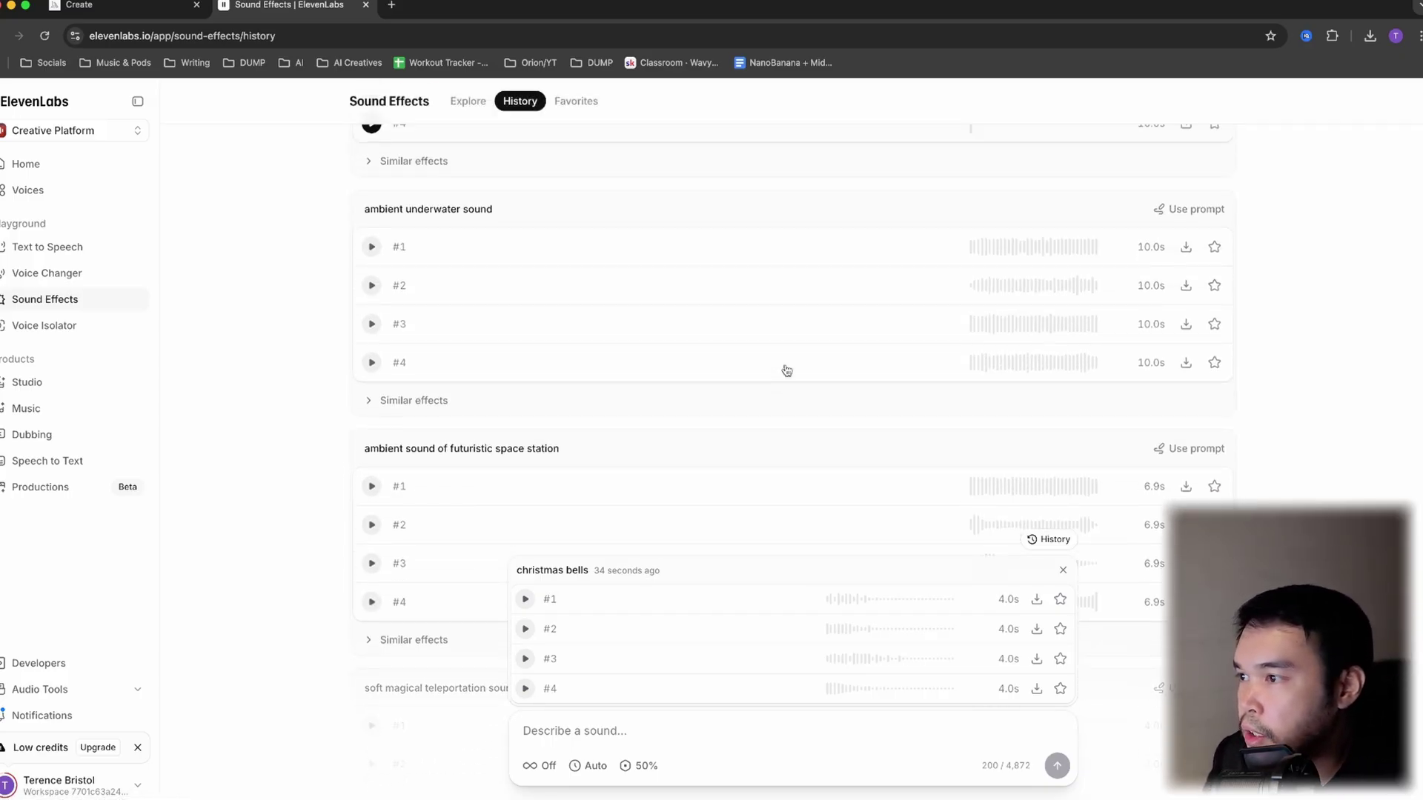
scroll(787, 371, down, 2)
scroll(788, 370, down, 3)
scroll(787, 371, down, 2)
scroll(785, 370, down, 2)
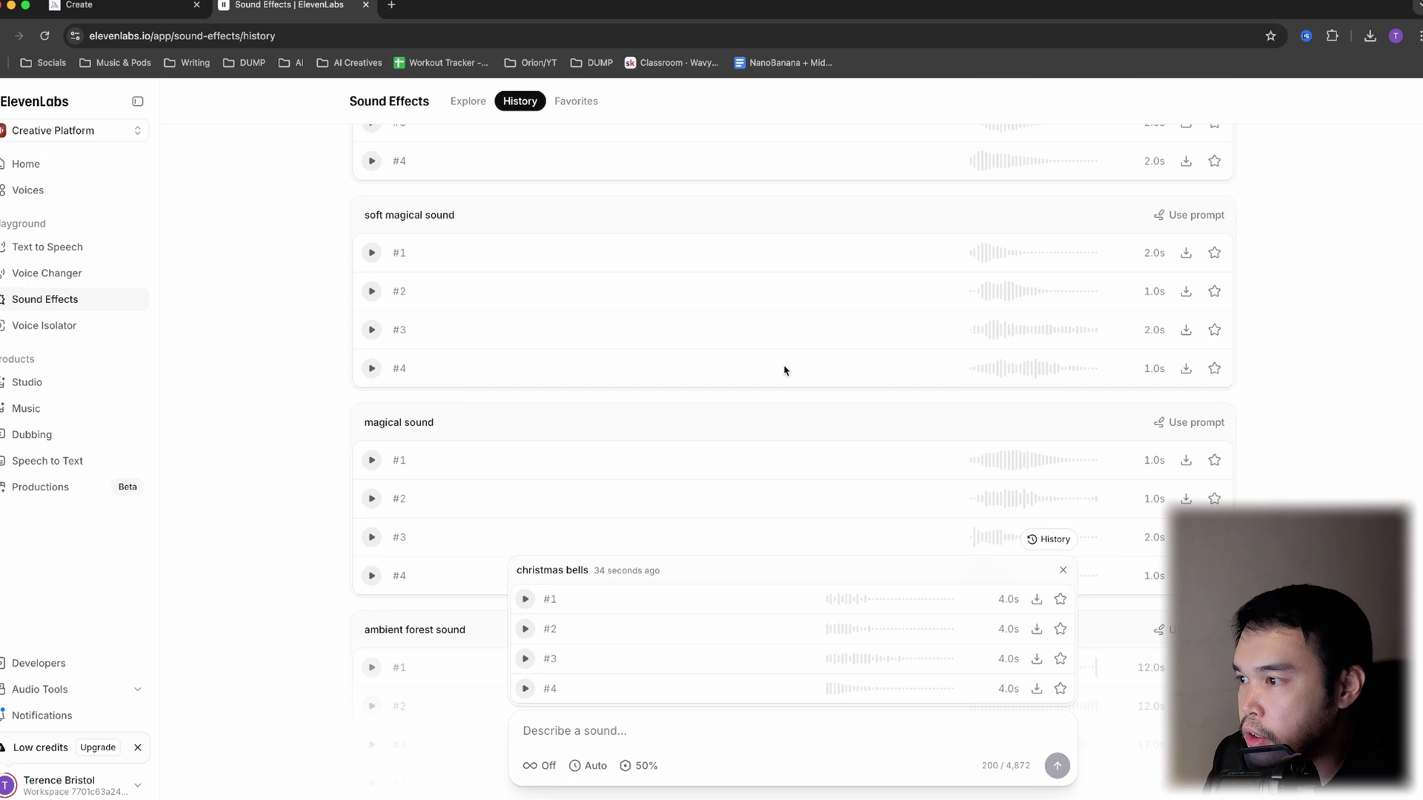
scroll(785, 370, up, 1)
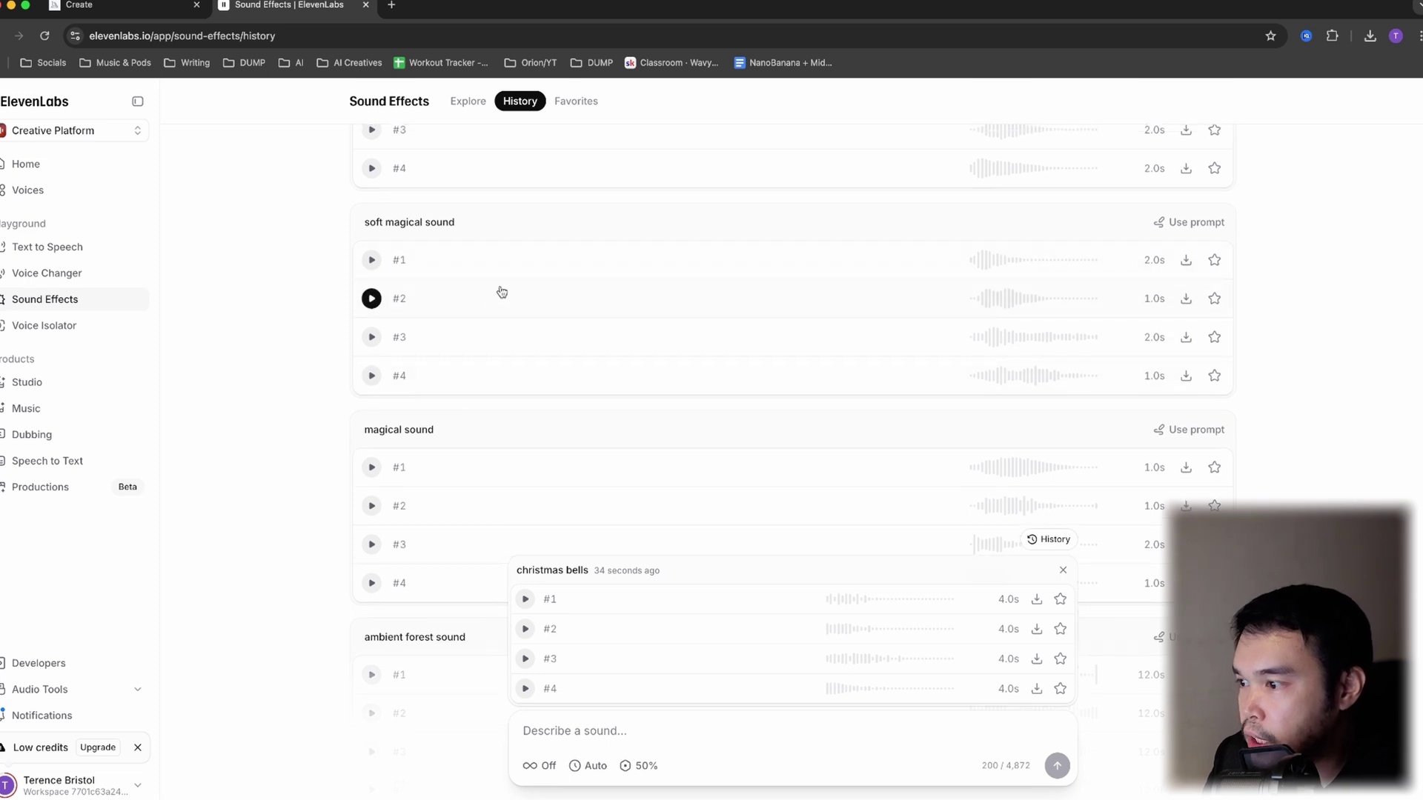
scroll(499, 296, down, 5)
scroll(463, 318, down, 3)
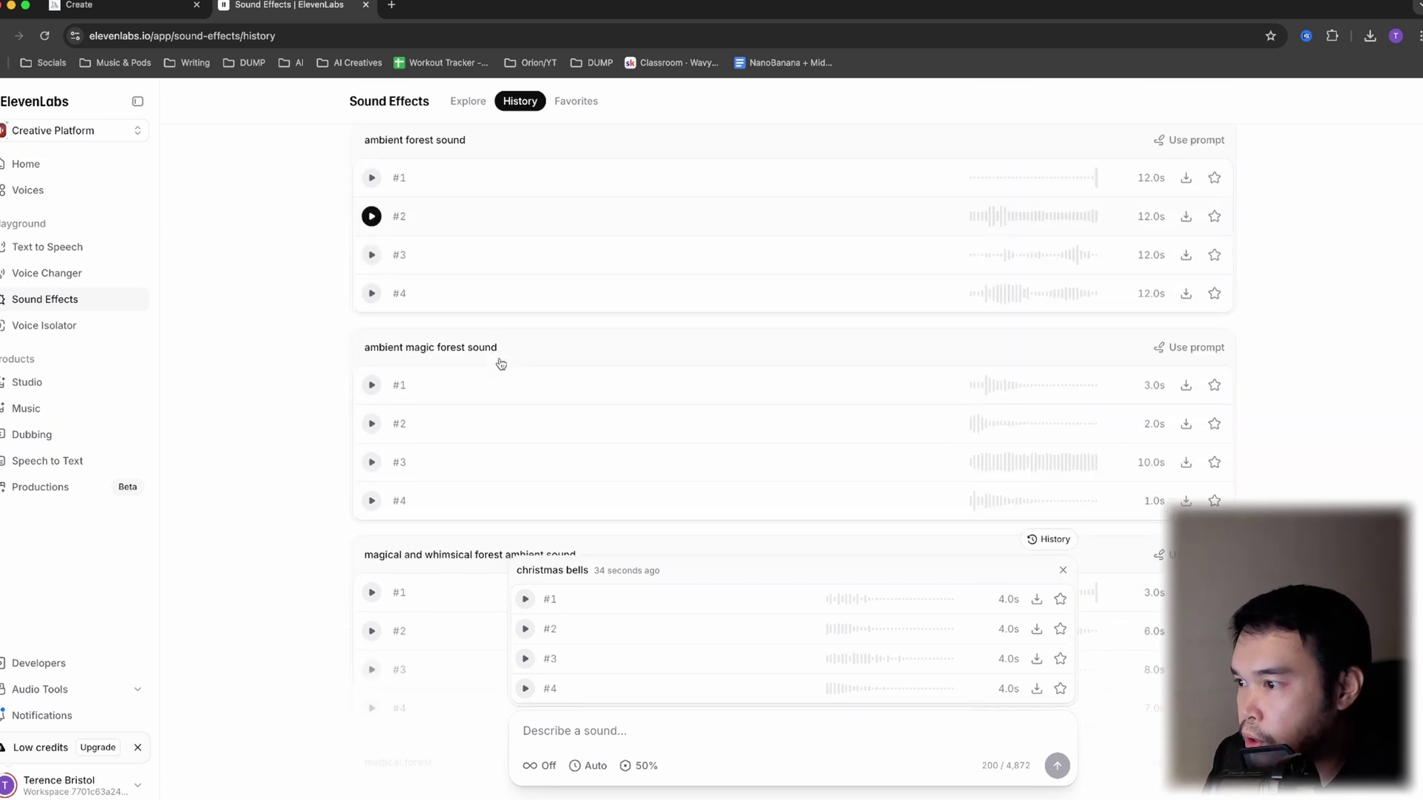
scroll(499, 365, down, 3)
scroll(499, 366, down, 3)
scroll(513, 446, down, 2)
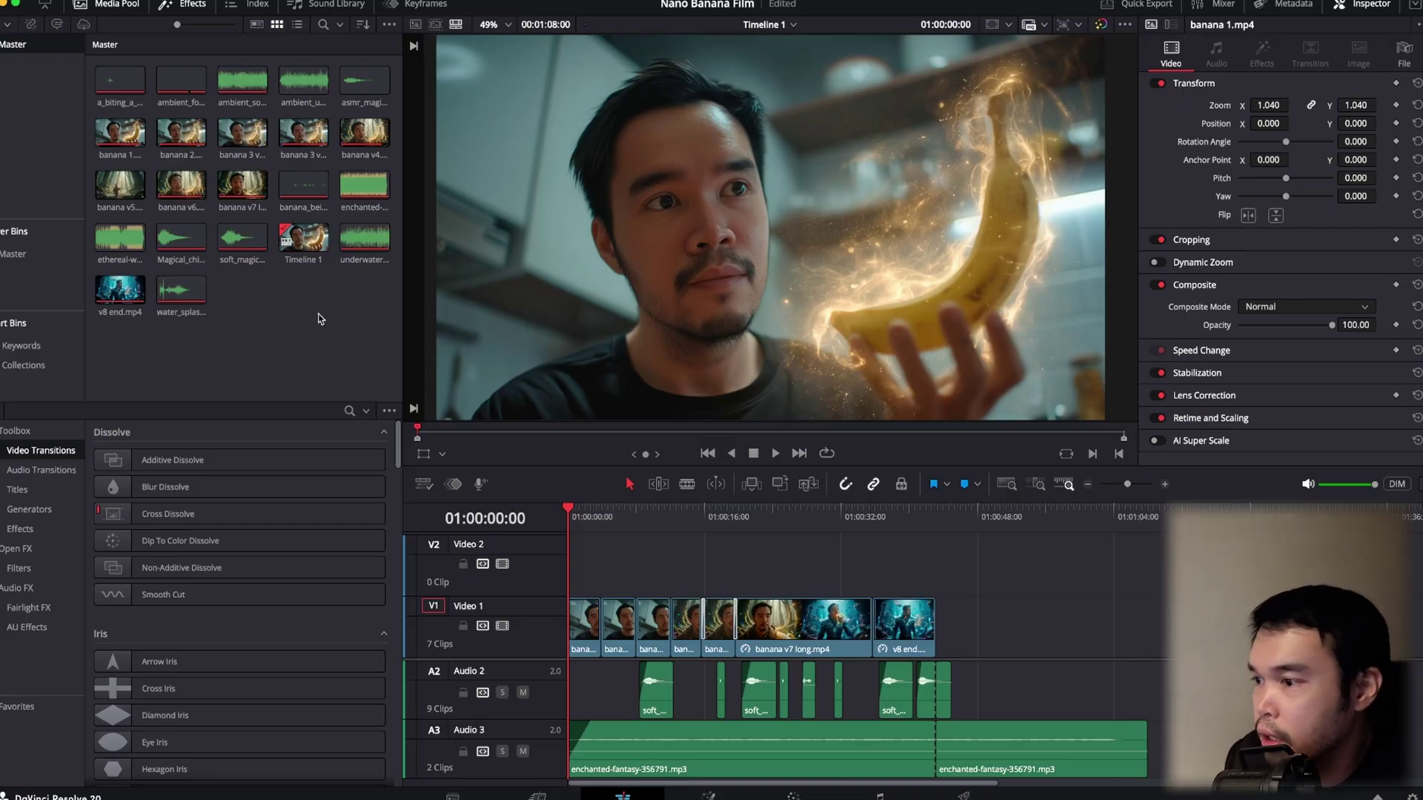
Scrub and play the banana film with its new soundtrack, then jump ahead to the forest scene.
mouse_move(567, 511)
mouse_down()
mouse_move(615, 519)
mouse_move(550, 522)
mouse_up()
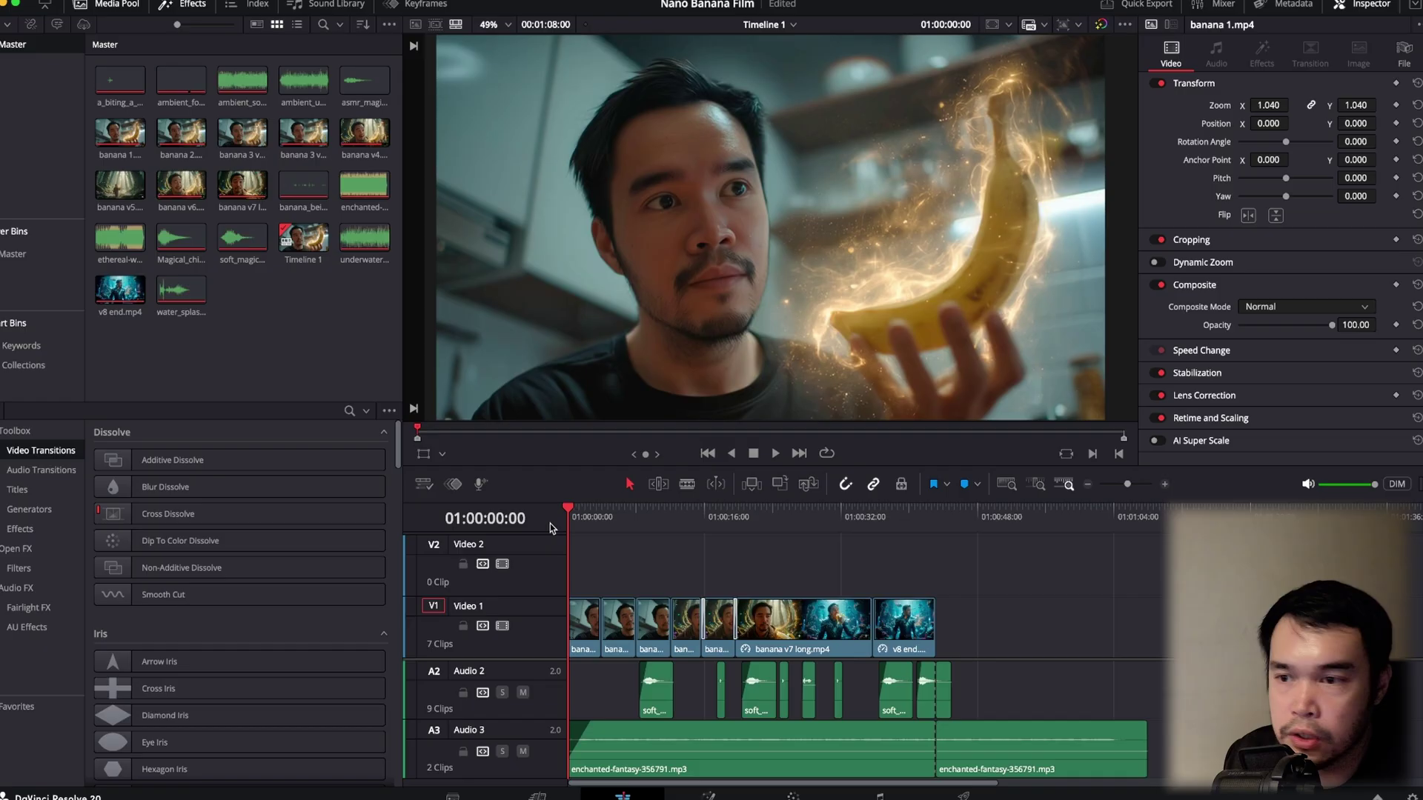
key(space)
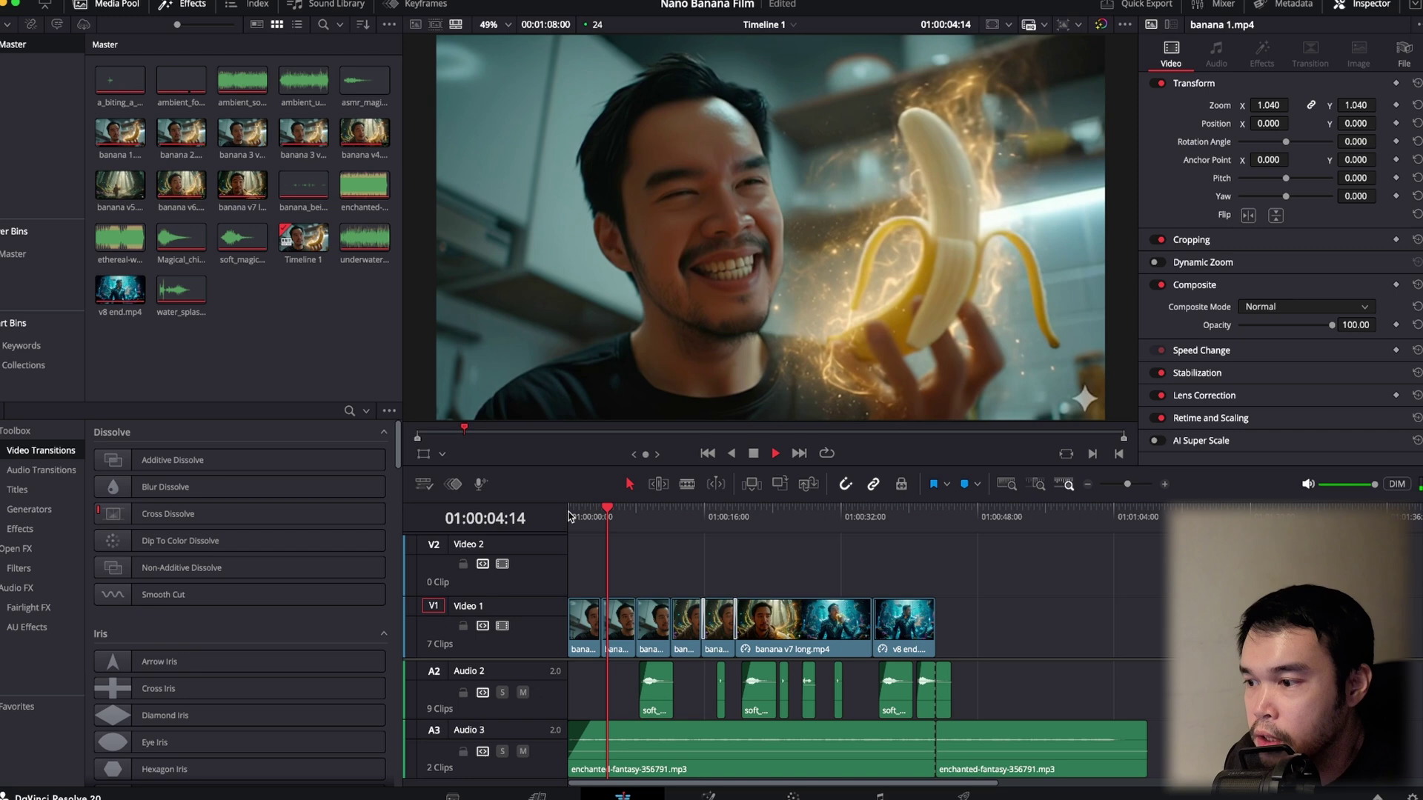
scroll(618, 718, up, 2)
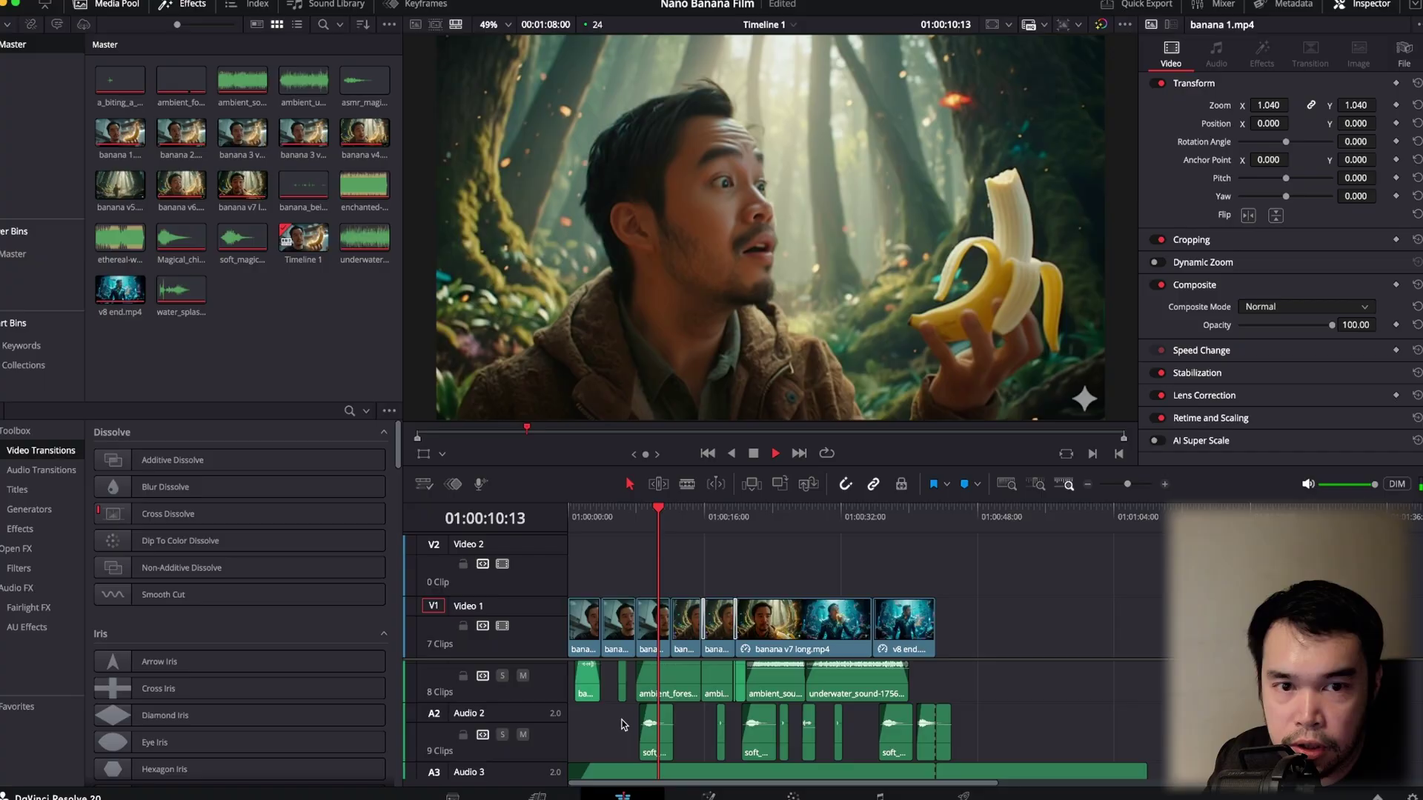
click(688, 580)
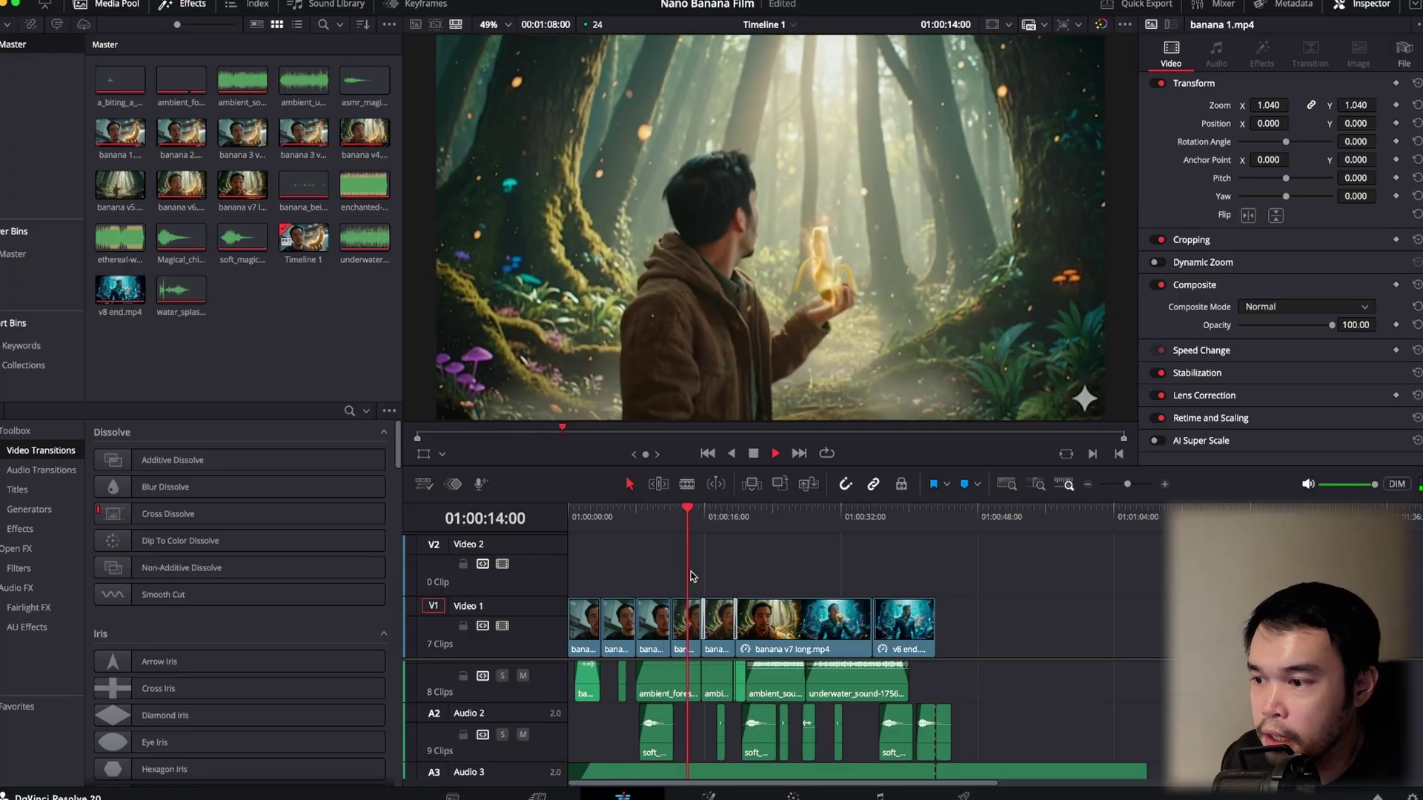